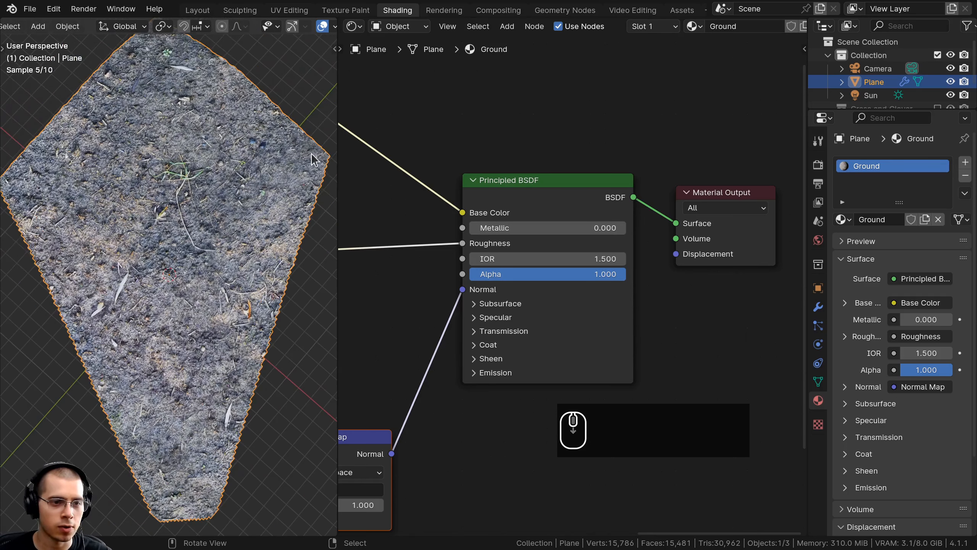
# - Examine the ground texture on the plane from above and up close at a low angle
pyautogui.scroll(-1, 99, 330)
pyautogui.scroll(-2, 264, 120)
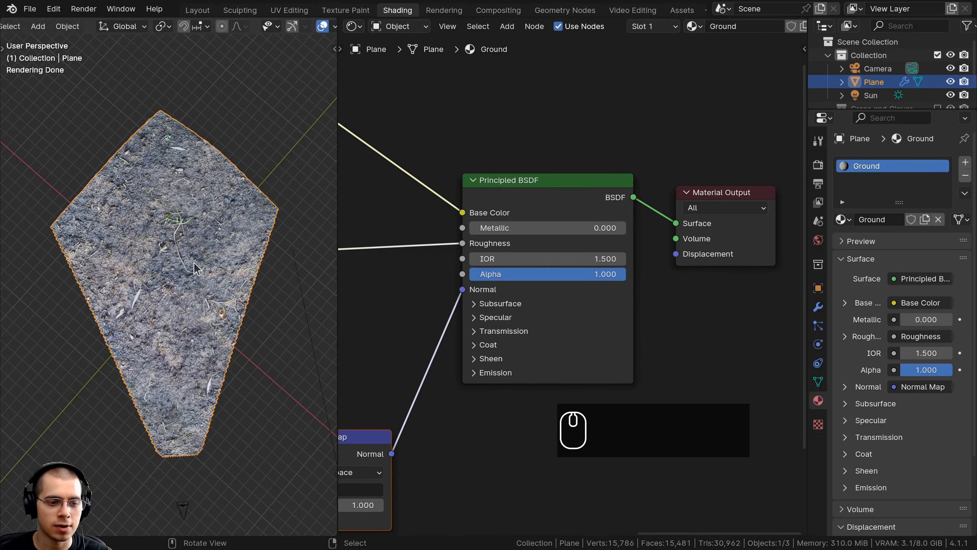
pyautogui.moveTo(194, 269); pyautogui.dragTo(246, 174, button='middle')
pyautogui.scroll(4, 242, 170)
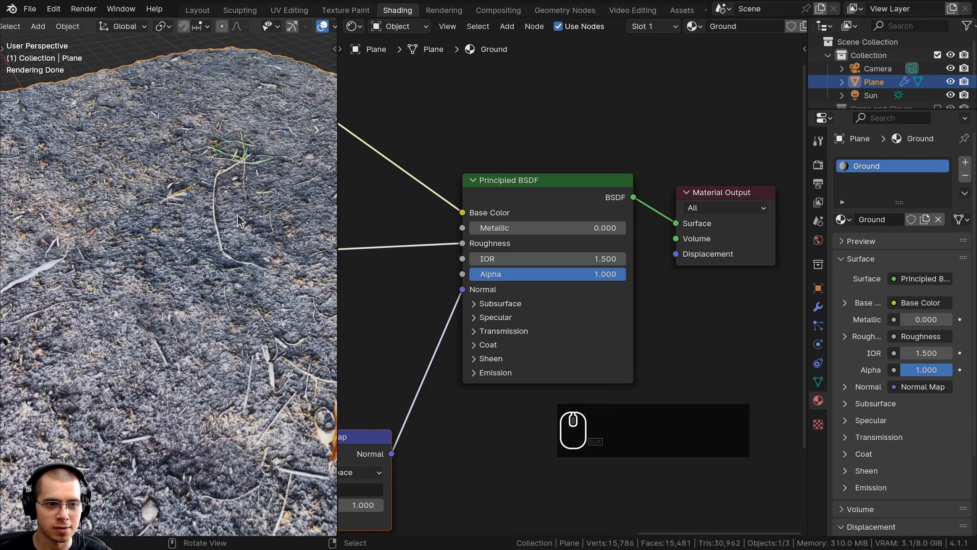
pyautogui.scroll(-4, 237, 216)
pyautogui.moveTo(242, 224); pyautogui.dragTo(296, 319, button='middle')
pyautogui.keyDown('shift'); pyautogui.moveTo(297, 320); pyautogui.dragTo(318, 269, button='middle'); pyautogui.keyUp('shift')
# - Set the Mapping node's scale to 20 on X, Y and Z so the ground texture tiles smaller
pyautogui.moveTo(474, 283); pyautogui.dragTo(731, 255, button='middle')
pyautogui.scroll(-2, 715, 258)
pyautogui.scroll(-2, 403, 214)
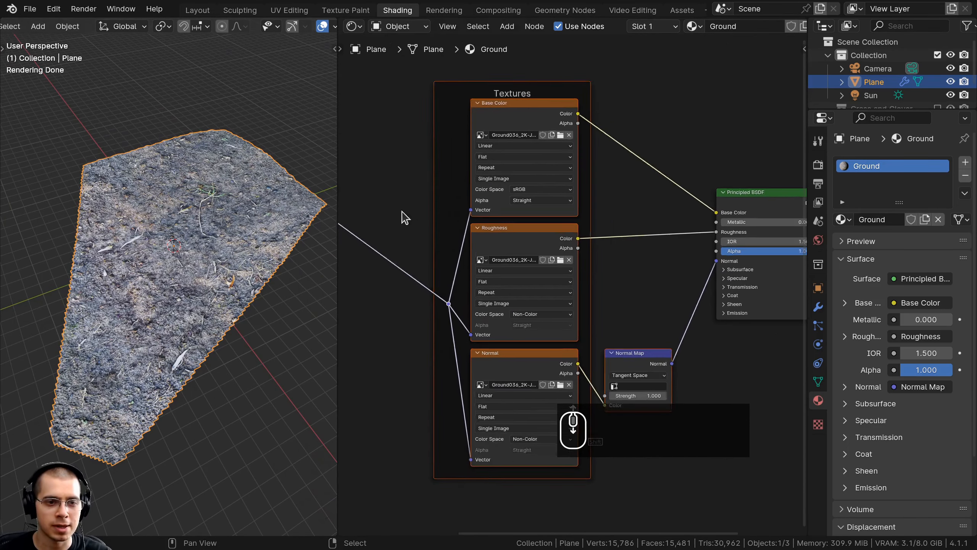
pyautogui.moveTo(379, 282); pyautogui.dragTo(593, 452, button='middle')
pyautogui.scroll(1, 413, 165)
pyautogui.moveTo(416, 197); pyautogui.dragTo(386, 197)
pyautogui.moveTo(442, 249); pyautogui.dragTo(510, 162, button='middle')
pyautogui.scroll(2, 510, 162)
pyautogui.moveTo(499, 125); pyautogui.dragTo(506, 128)
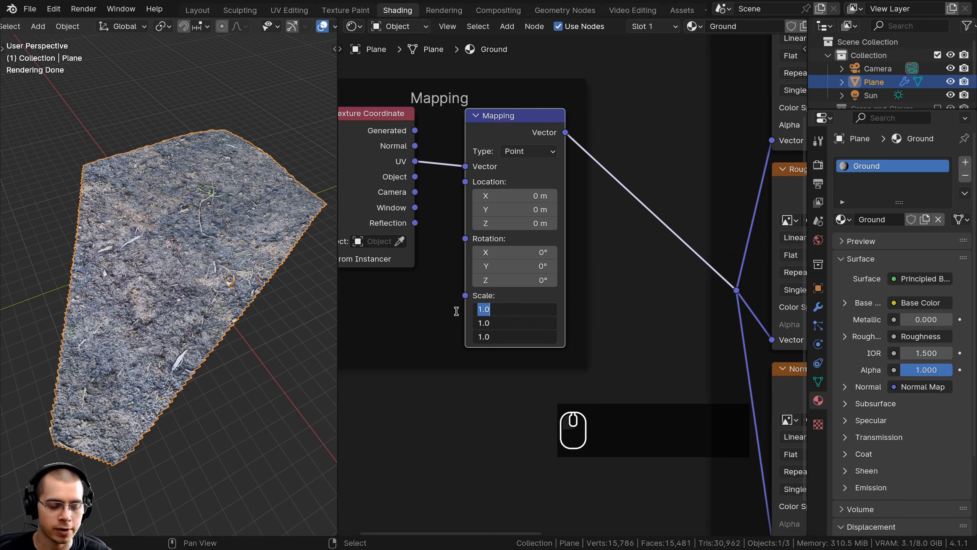
pyautogui.write('0')
pyautogui.press('Return')
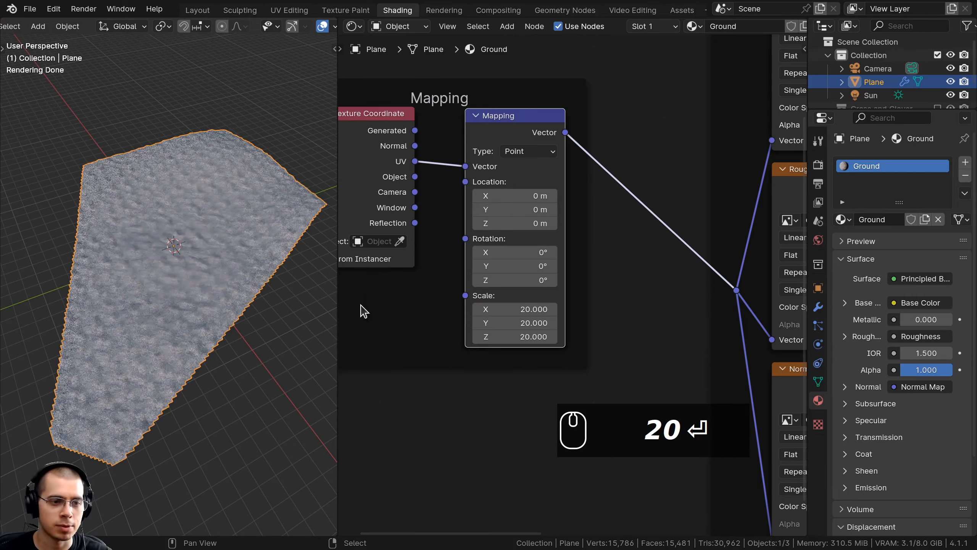
# - Examine the tiling of the ground texture up close, from above and through the camera in a widened 3D view
pyautogui.moveTo(328, 313); pyautogui.dragTo(252, 335, button='middle')
pyautogui.scroll(8, 240, 339)
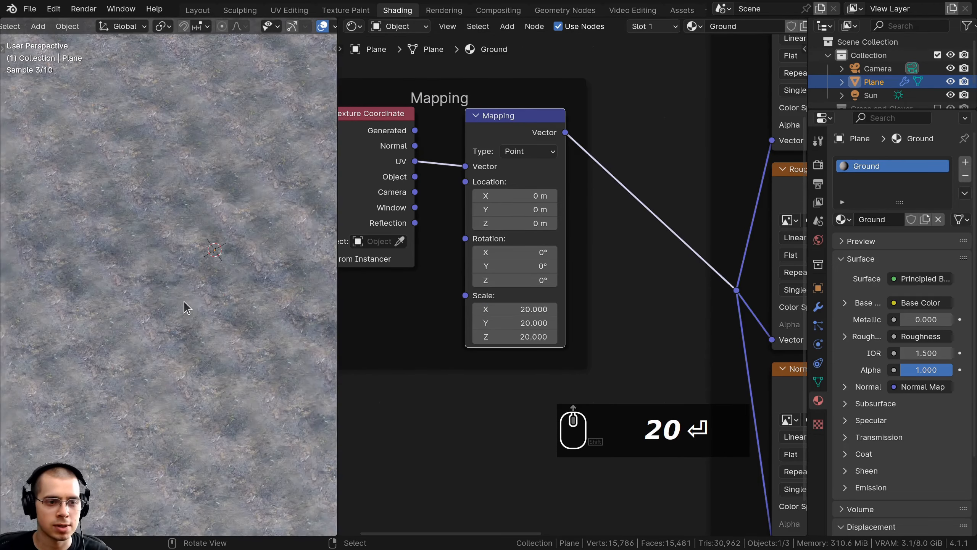
pyautogui.scroll(-5, 168, 288)
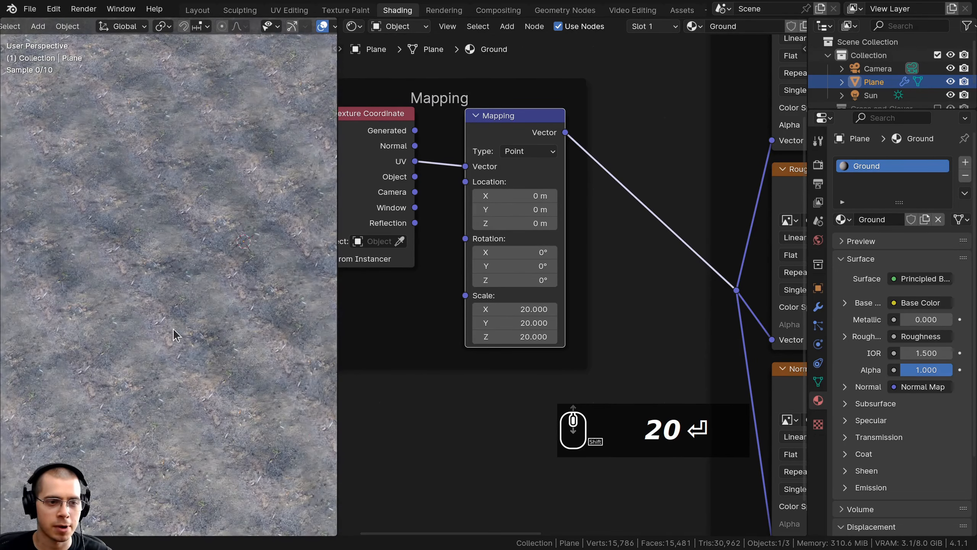
pyautogui.press('KP_0')
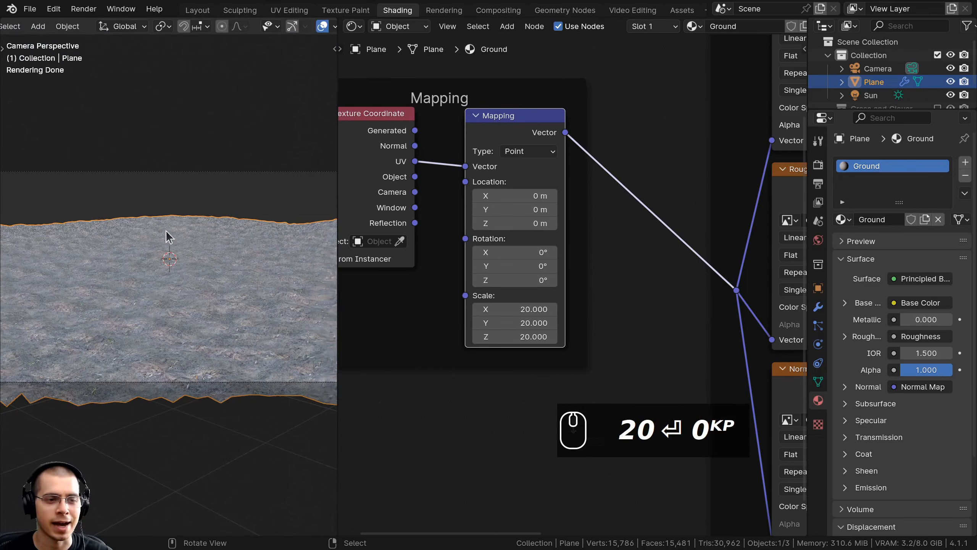
pyautogui.scroll(-3, 127, 283)
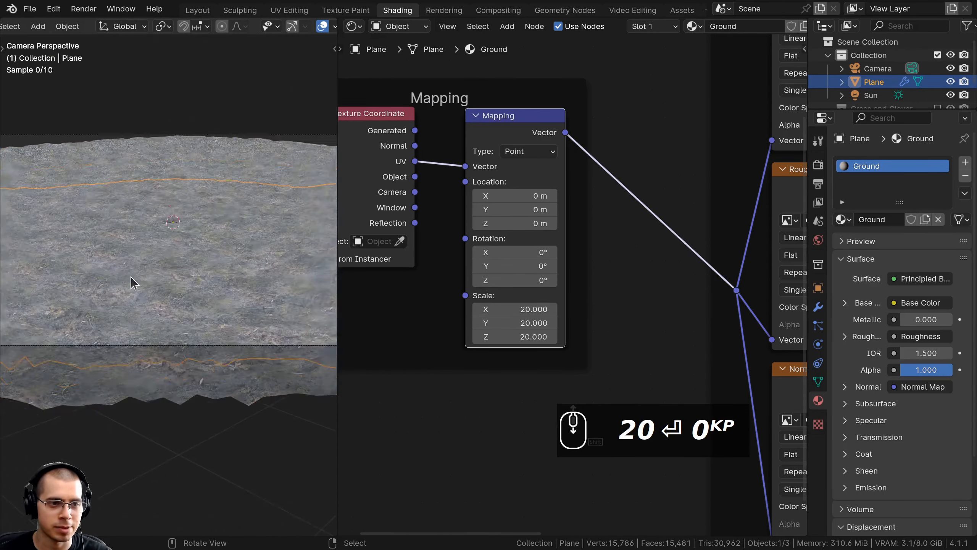
pyautogui.scroll(3, 152, 291)
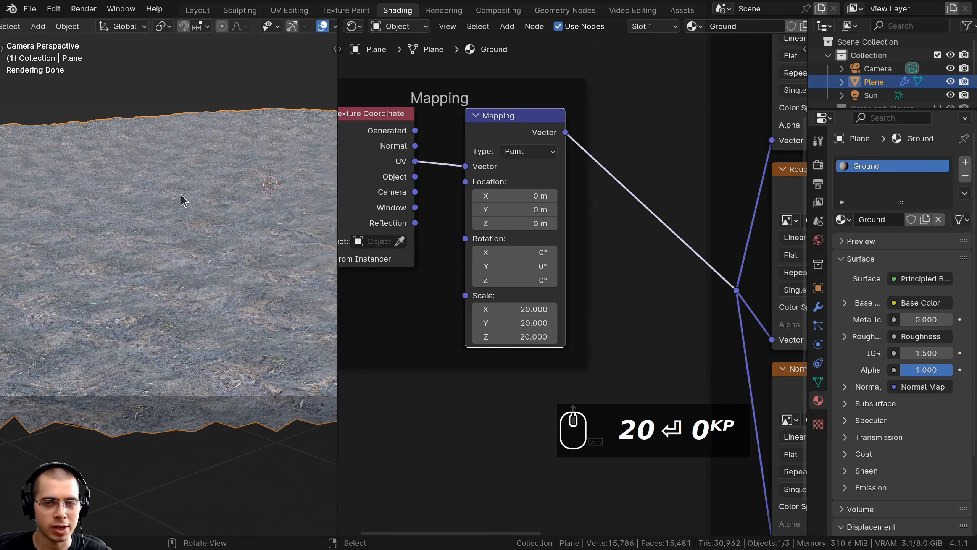
pyautogui.scroll(3, 175, 201)
pyautogui.scroll(-3, 143, 312)
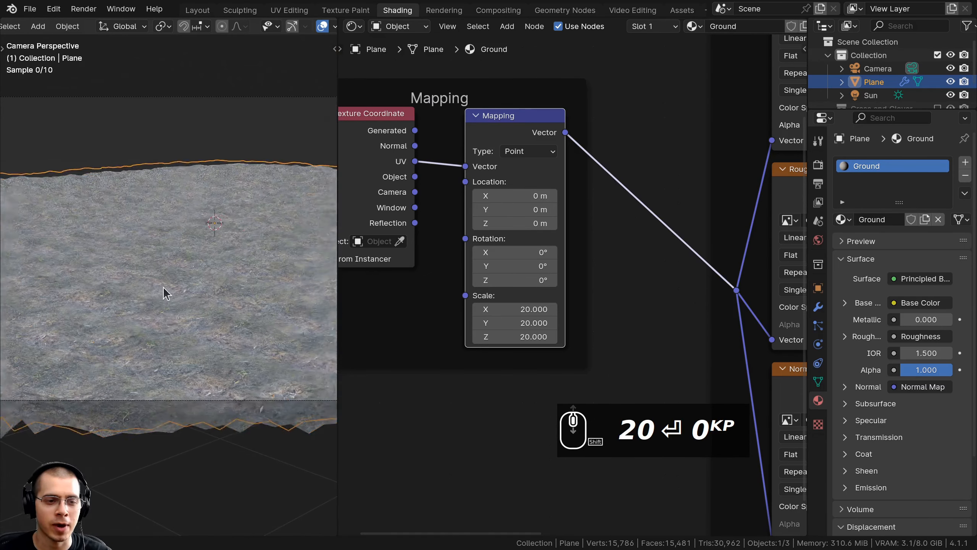
pyautogui.moveTo(361, 258); pyautogui.dragTo(522, 257)
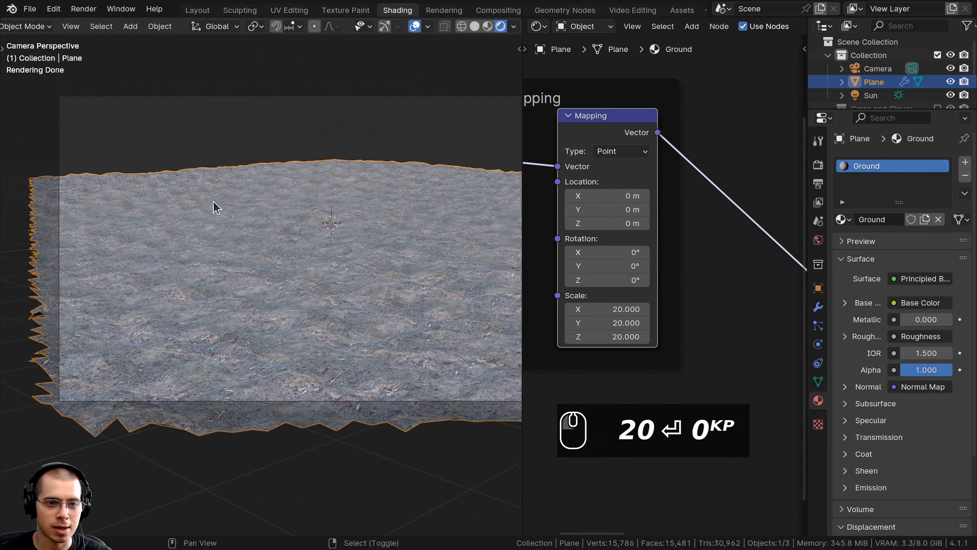
pyautogui.keyDown('shift'); pyautogui.scroll(-2, 37, 197); pyautogui.keyUp('shift')
pyautogui.scroll(3, 294, 266)
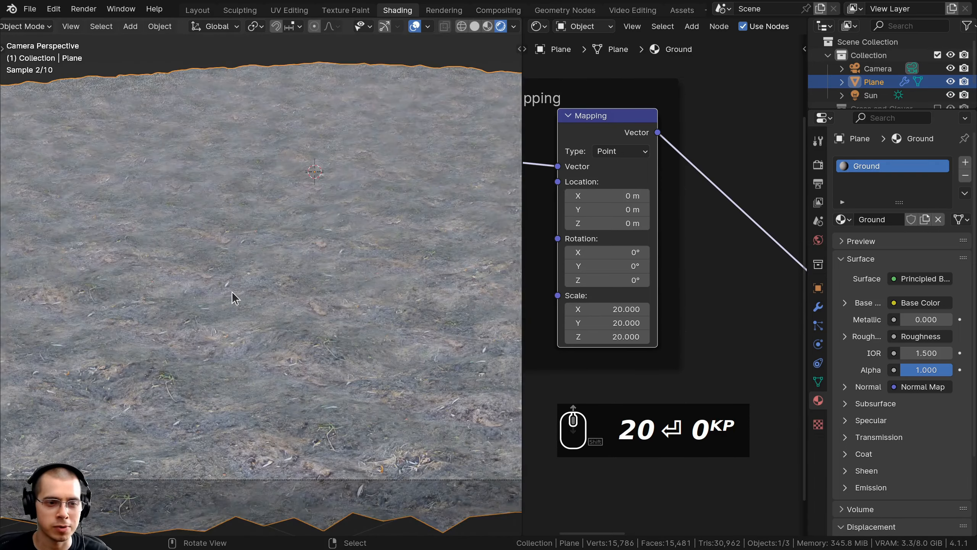
pyautogui.keyDown('shift'); pyautogui.scroll(-3, 266, 345); pyautogui.keyUp('shift')
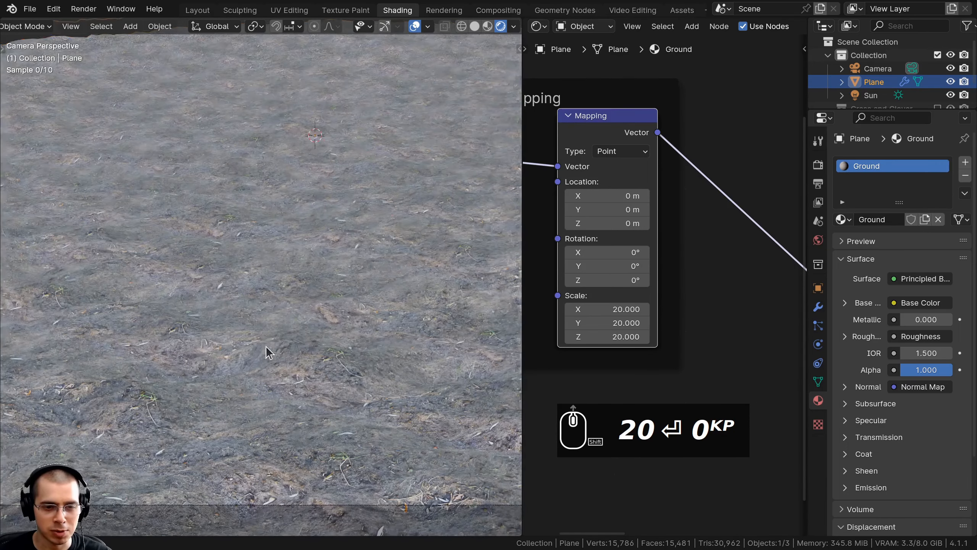
pyautogui.scroll(-3, 251, 200)
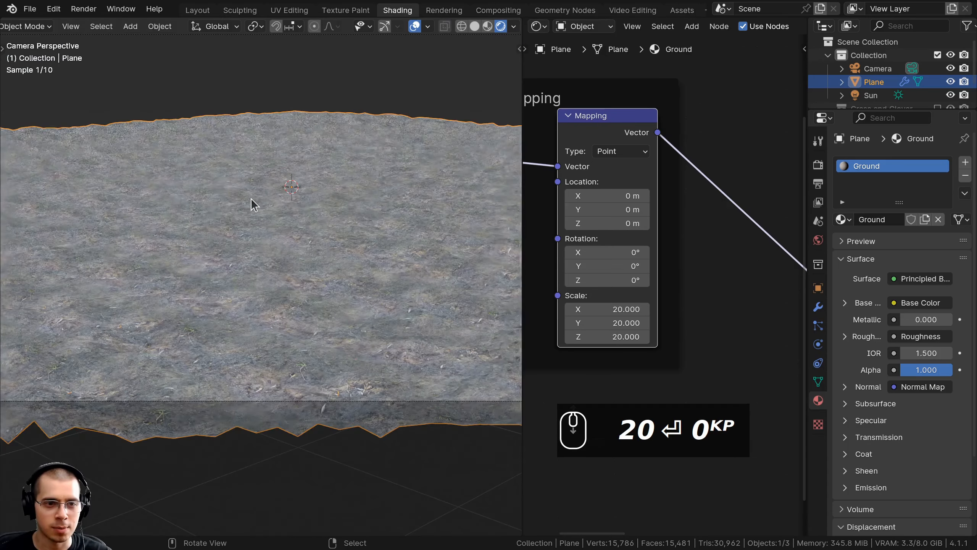
pyautogui.moveTo(283, 183); pyautogui.dragTo(256, 224, button='middle')
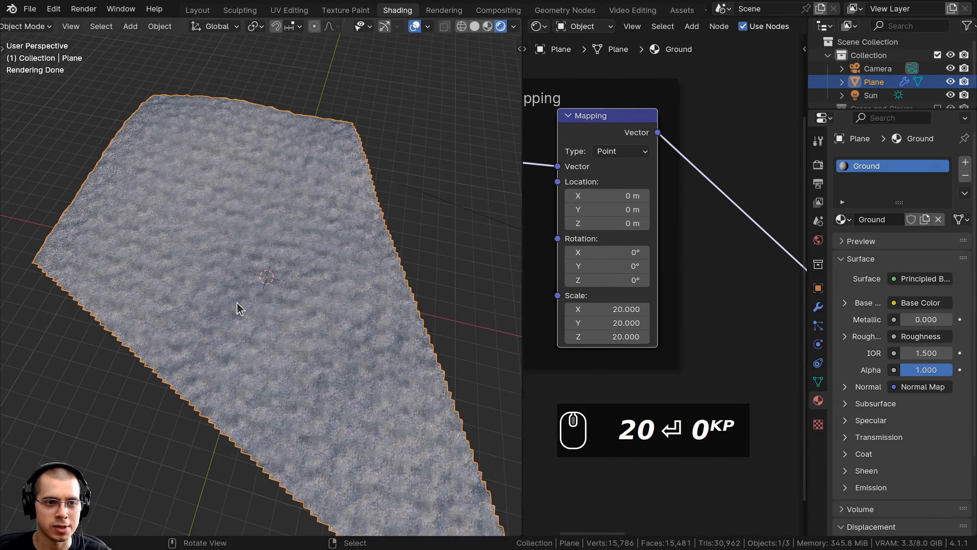
pyautogui.press('KP_0')
# - Enlarge the node editor area again and set the Normal Map node's strength to 2
pyautogui.scroll(-4, 615, 277)
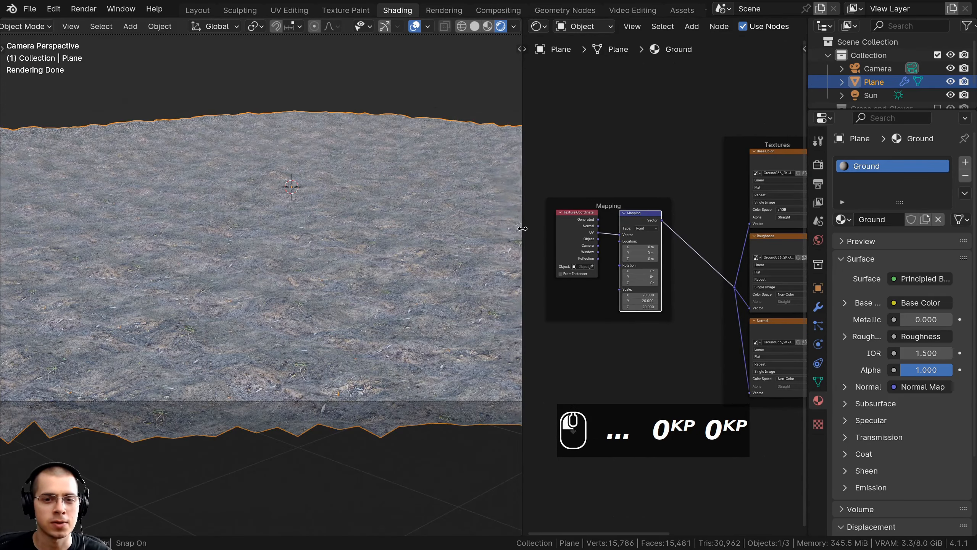
pyautogui.moveTo(522, 228); pyautogui.dragTo(275, 219)
pyautogui.moveTo(523, 201); pyautogui.dragTo(383, 208, button='middle')
pyautogui.moveTo(340, 225); pyautogui.dragTo(381, 284)
pyautogui.moveTo(408, 236); pyautogui.dragTo(384, 275, button='middle')
pyautogui.moveTo(435, 246); pyautogui.dragTo(432, 252, button='middle')
pyautogui.scroll(4, 535, 255)
pyautogui.moveTo(535, 256); pyautogui.dragTo(475, 191, button='middle')
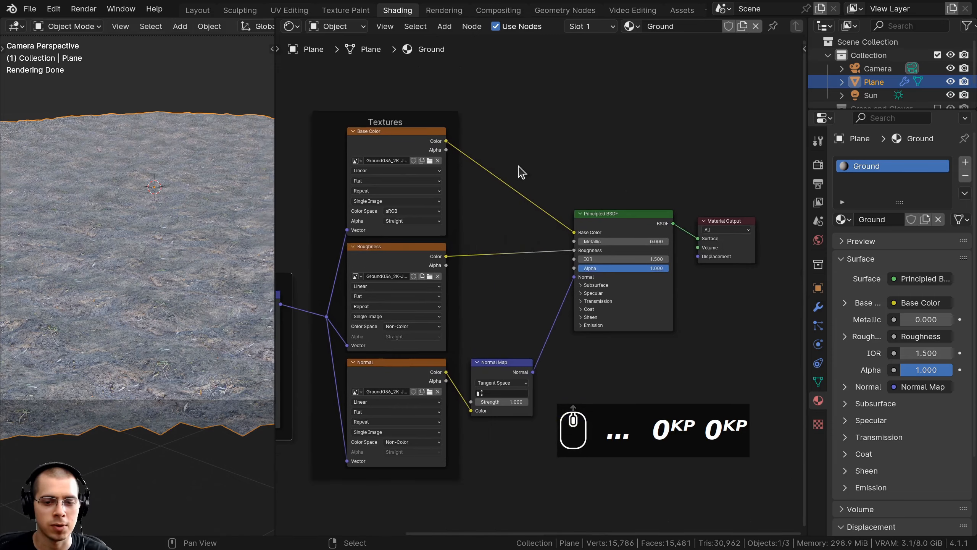
pyautogui.scroll(2, 465, 273)
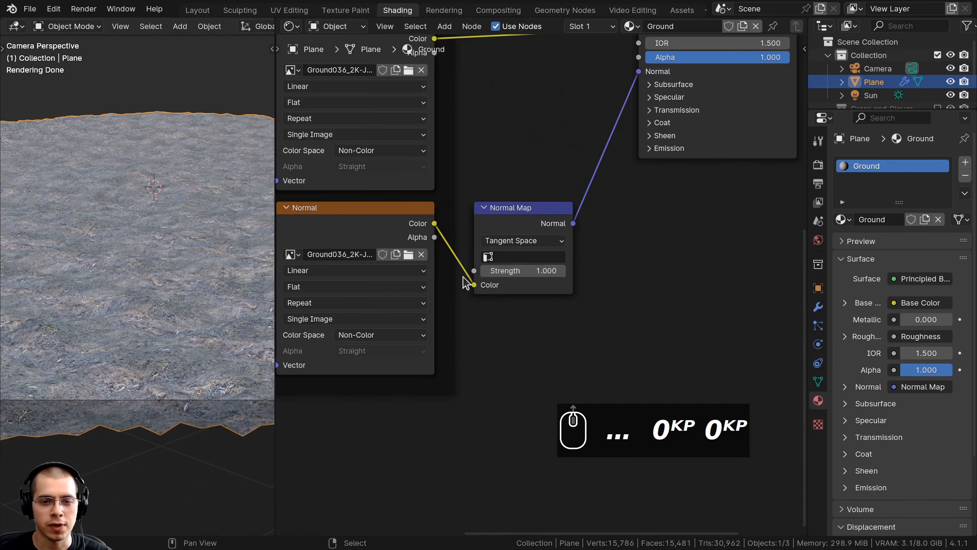
pyautogui.click(515, 271)
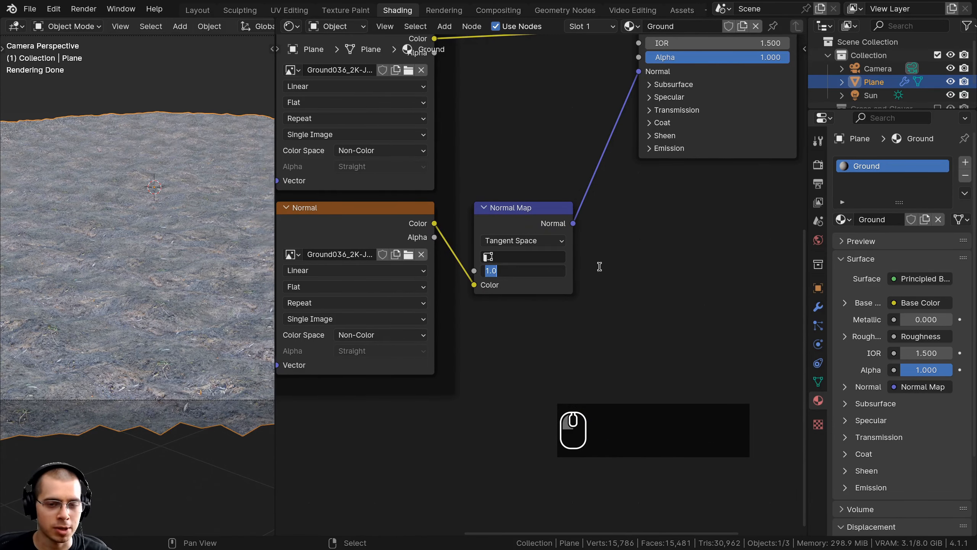
pyautogui.press('Return')
pyautogui.scroll(4, 183, 319)
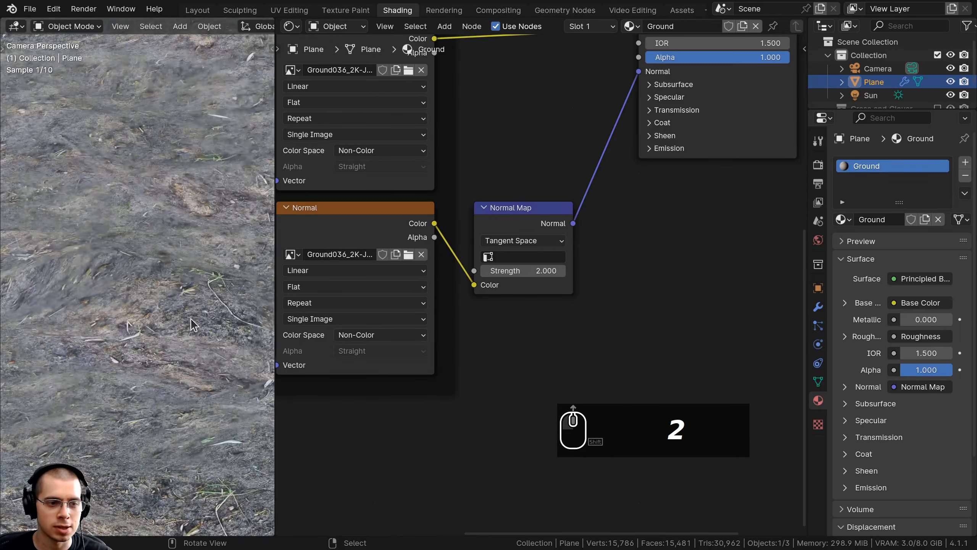
# - Try the Normal Map strength at 1 and at 10 for comparison, restoring it to 2 each time
pyautogui.click(517, 271)
pyautogui.write('1')
pyautogui.click(589, 271)
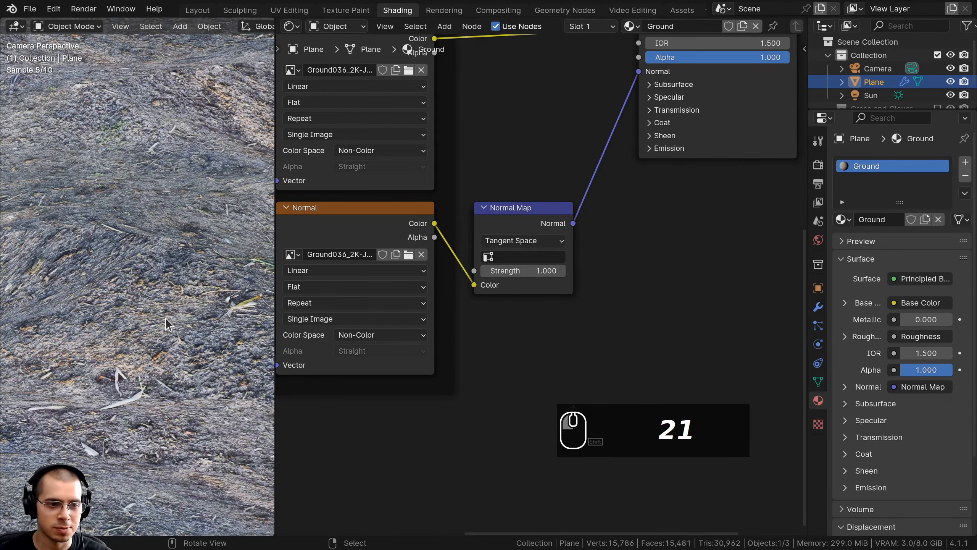
pyautogui.scroll(4, 165, 318)
pyautogui.click(518, 271)
pyautogui.write('2')
pyautogui.click(589, 271)
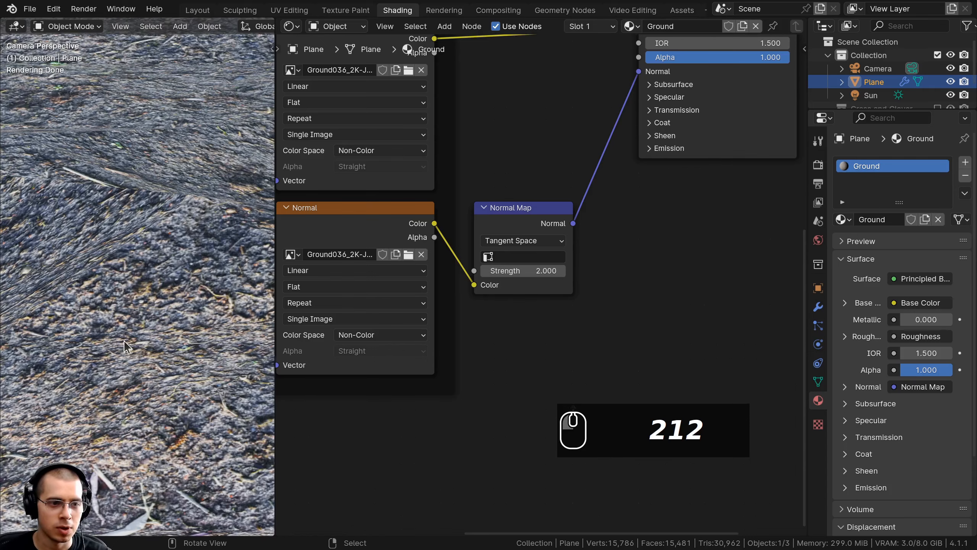
pyautogui.moveTo(514, 271); pyautogui.dragTo(600, 271)
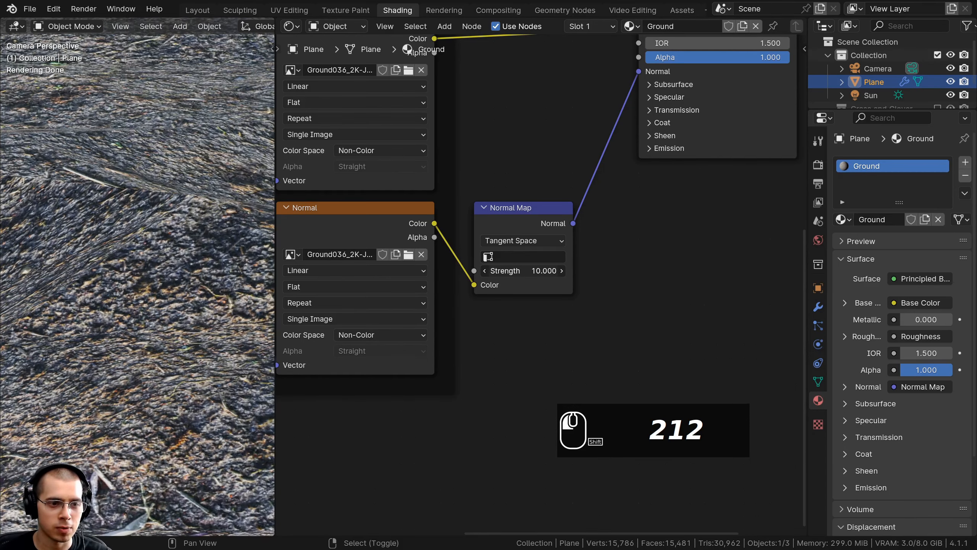
pyautogui.rightClick(600, 271)
# - Add an RGB Curves node on the link between the Base Color texture and the Principled BSDF
pyautogui.moveTo(485, 187); pyautogui.dragTo(493, 312, button='middle')
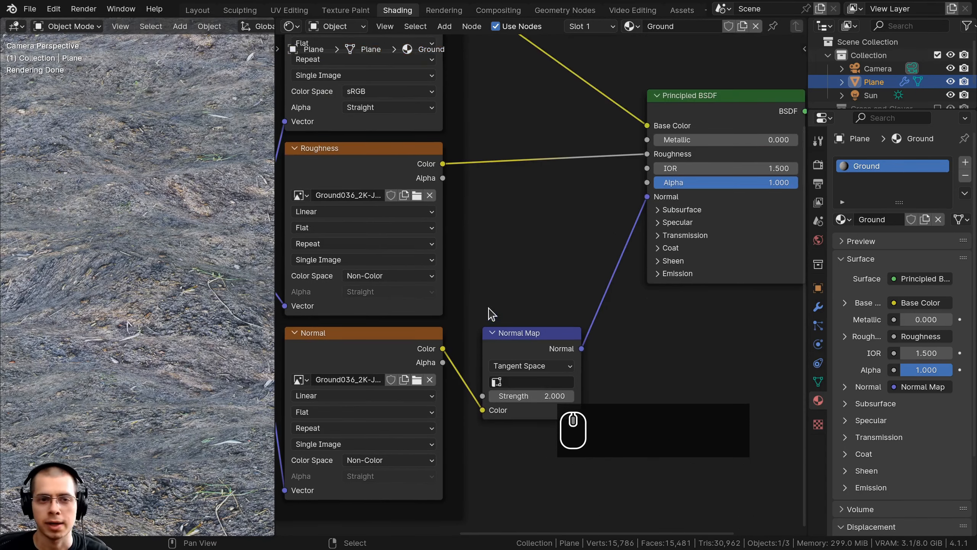
pyautogui.hotkey('shift', 'a')
pyautogui.click(502, 141)
pyautogui.write('rgb')
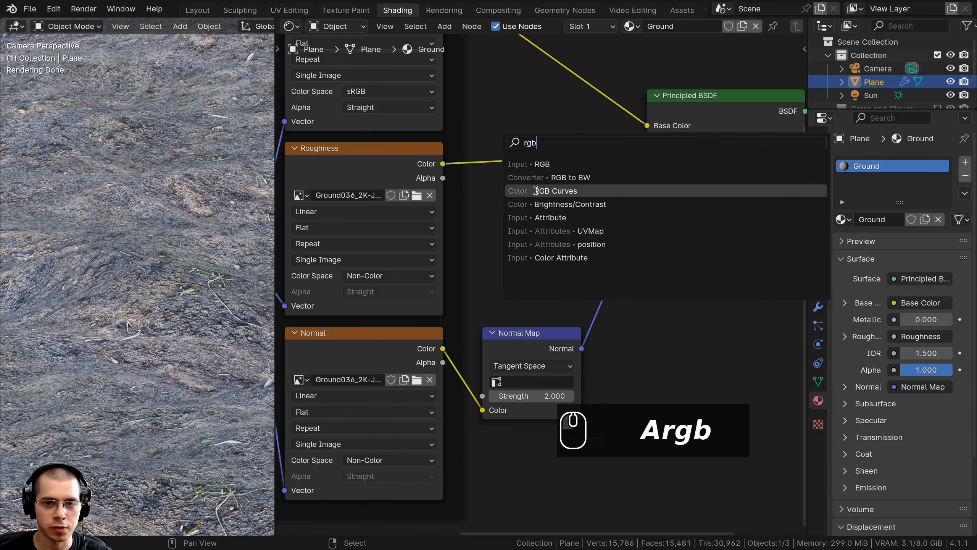
pyautogui.click(539, 190)
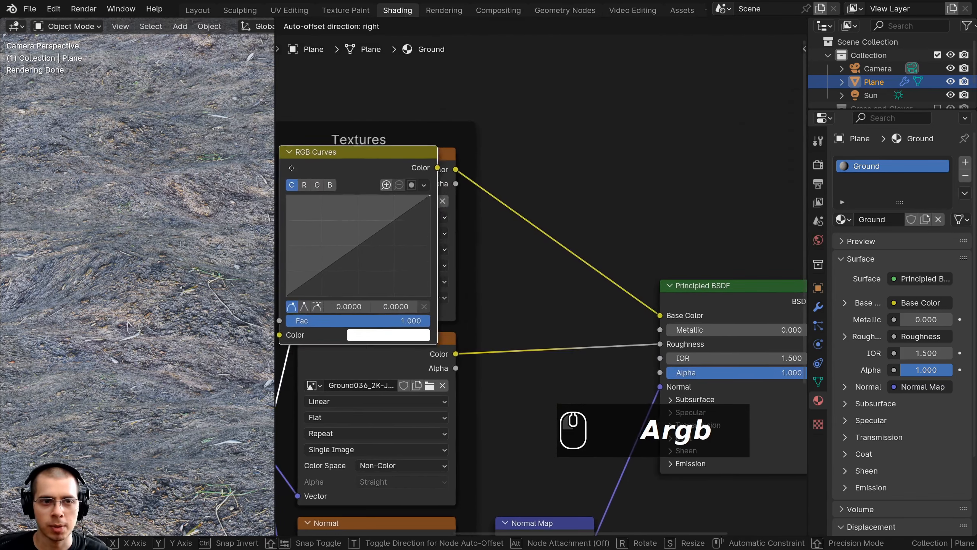
pyautogui.click(543, 147)
pyautogui.moveTo(611, 156); pyautogui.dragTo(609, 131)
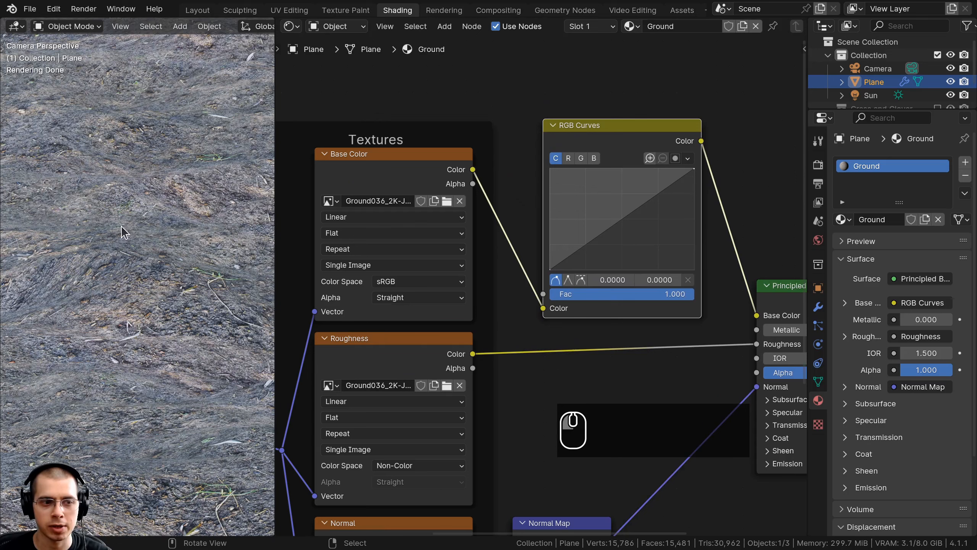
# - Darken the ground by pulling the combined RGB curve down with a point at about 0.66, 0.30
pyautogui.moveTo(550, 283); pyautogui.dragTo(500, 294, button='middle')
pyautogui.scroll(3, 509, 290)
pyautogui.moveTo(504, 106); pyautogui.dragTo(501, 103, button='middle')
pyautogui.moveTo(501, 113); pyautogui.dragTo(499, 112)
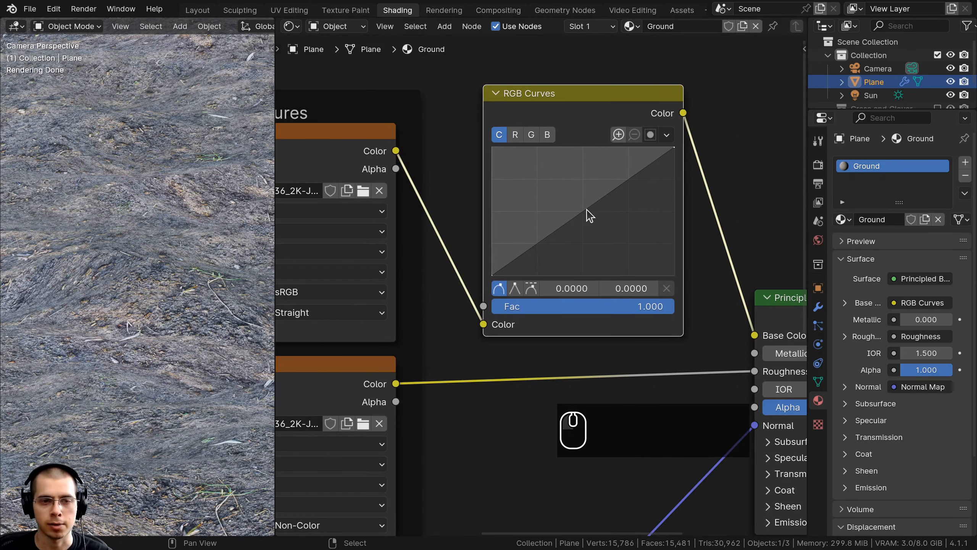
pyautogui.moveTo(588, 211); pyautogui.dragTo(612, 236)
pyautogui.moveTo(165, 235); pyautogui.dragTo(170, 242, button='middle')
pyautogui.moveTo(612, 236); pyautogui.dragTo(613, 236)
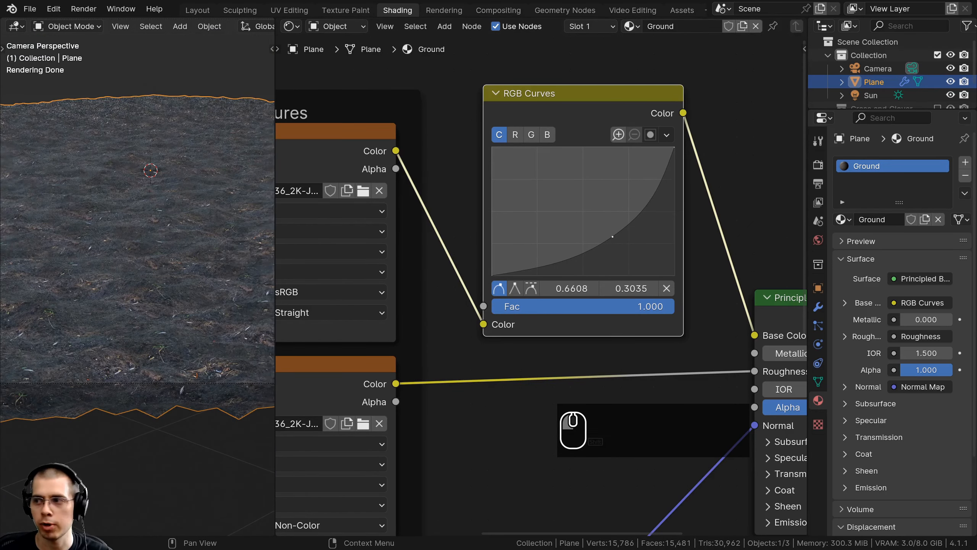
# - Add slightly more red by raising the red curve's midpoint to about 0.48, 0.54
pyautogui.click(516, 134)
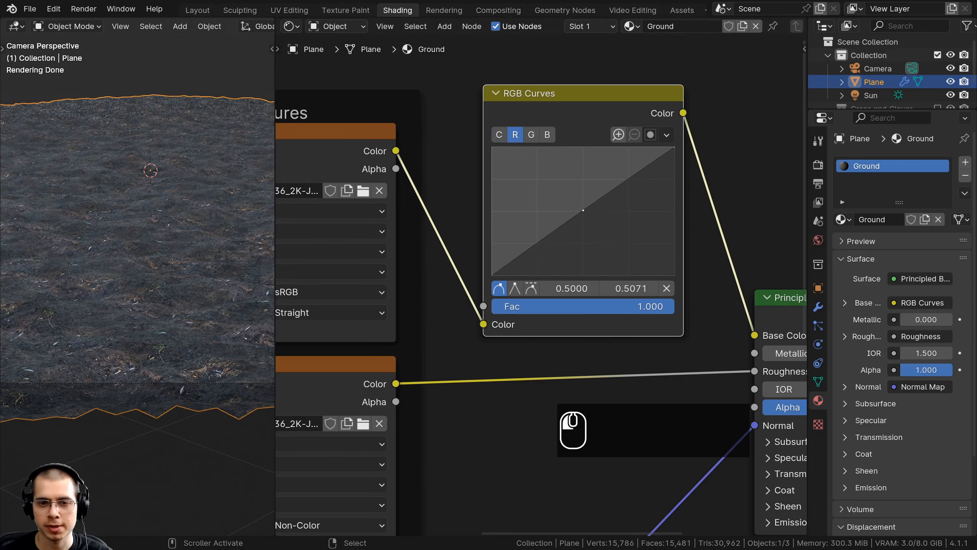
pyautogui.moveTo(584, 210); pyautogui.dragTo(579, 206)
pyautogui.keyDown('shift'); pyautogui.moveTo(175, 226); pyautogui.dragTo(186, 230, button='middle'); pyautogui.keyUp('shift')
pyautogui.scroll(4, 187, 231)
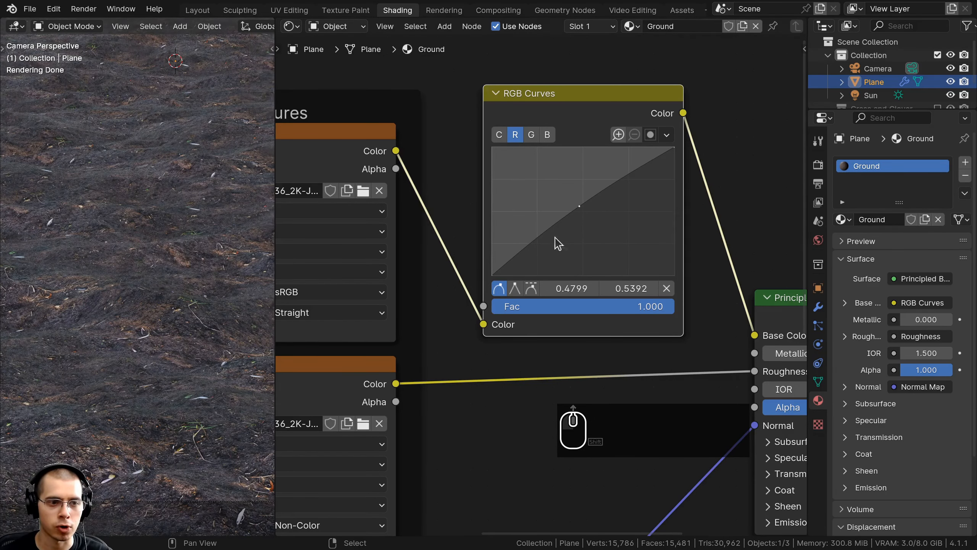
# - Reduce the blue tint by lowering the middle of the blue curve to about 0.57, 0.40
pyautogui.keyDown('shift'); pyautogui.scroll(1, 555, 141); pyautogui.keyUp('shift')
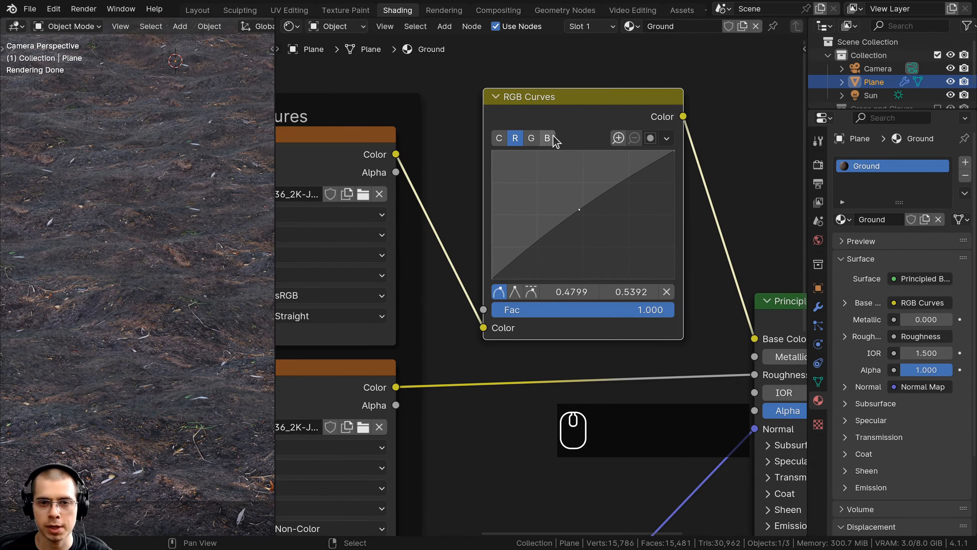
pyautogui.click(547, 138)
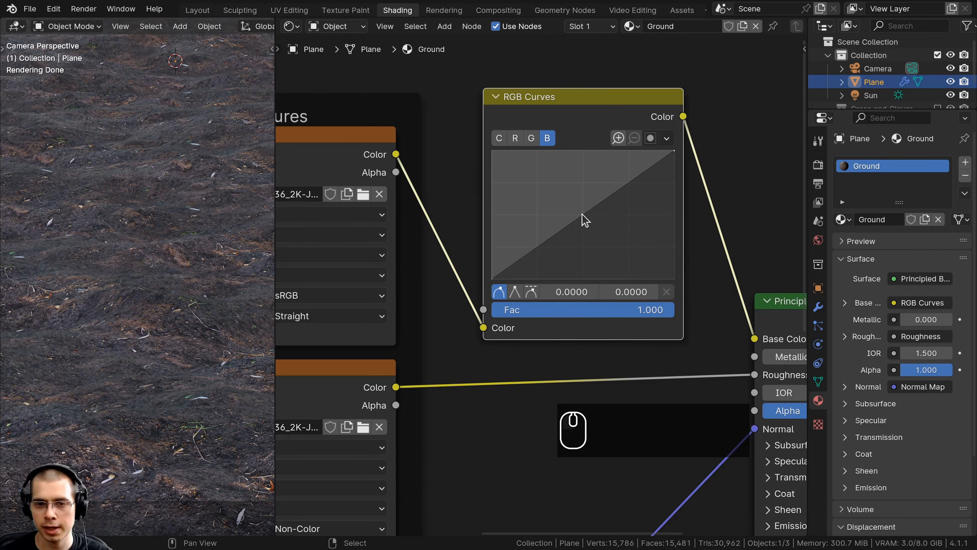
pyautogui.moveTo(585, 221); pyautogui.dragTo(598, 232)
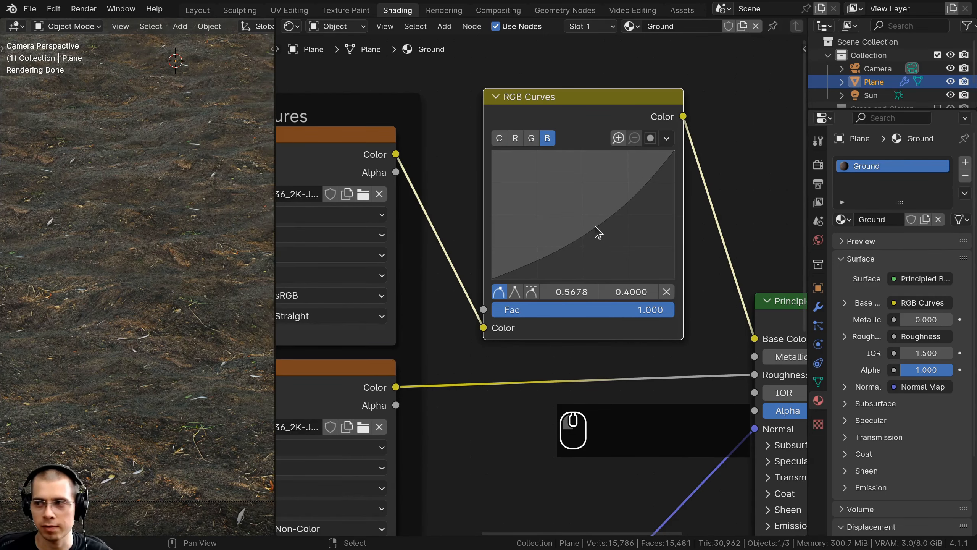
# - Examine the adjusted ground material up close, from the camera view and from low angles across the plane
pyautogui.moveTo(165, 272); pyautogui.dragTo(182, 320, button='middle')
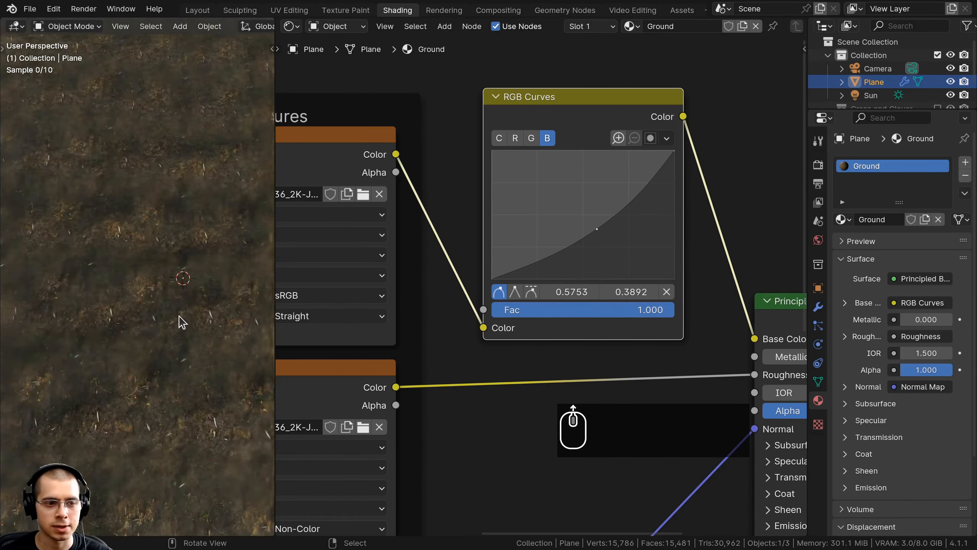
pyautogui.moveTo(117, 296); pyautogui.dragTo(92, 295, button='middle')
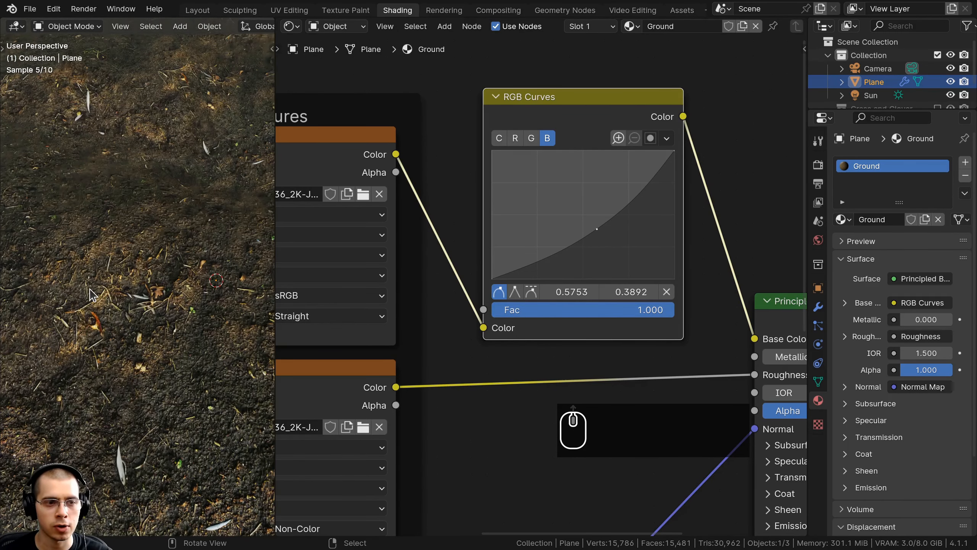
pyautogui.press('KP_0')
pyautogui.scroll(-3, 138, 304)
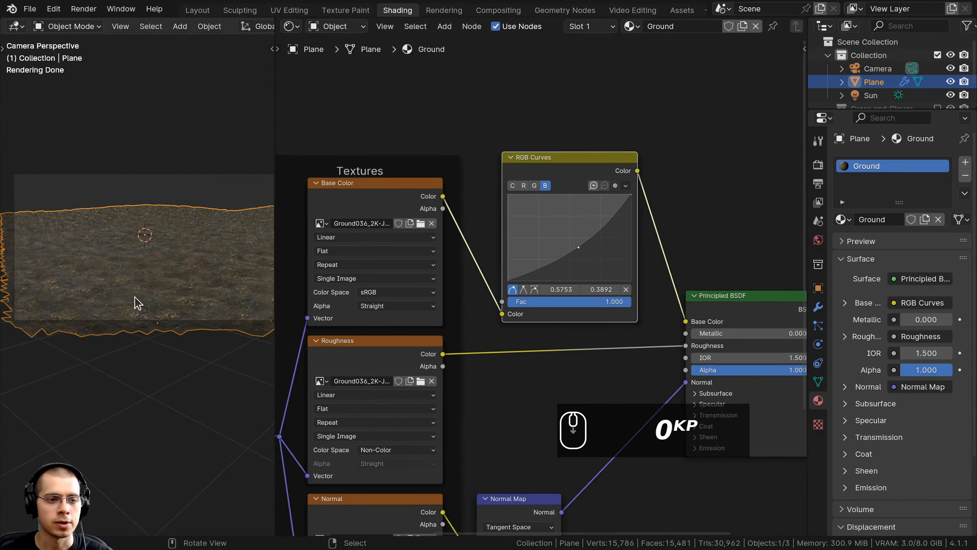
pyautogui.moveTo(98, 335); pyautogui.dragTo(273, 356, button='middle')
pyautogui.scroll(6, 113, 351)
pyautogui.moveTo(114, 351); pyautogui.dragTo(159, 300, button='middle')
pyautogui.scroll(-3, 524, 346)
# - Insert a Hue/Saturation/Value node on the link between the Roughness texture and the Principled BSDF
pyautogui.moveTo(524, 339); pyautogui.dragTo(514, 254, button='middle')
pyautogui.scroll(3, 514, 254)
pyautogui.hotkey('shift', 'a')
pyautogui.click(515, 254)
pyautogui.write('hue')
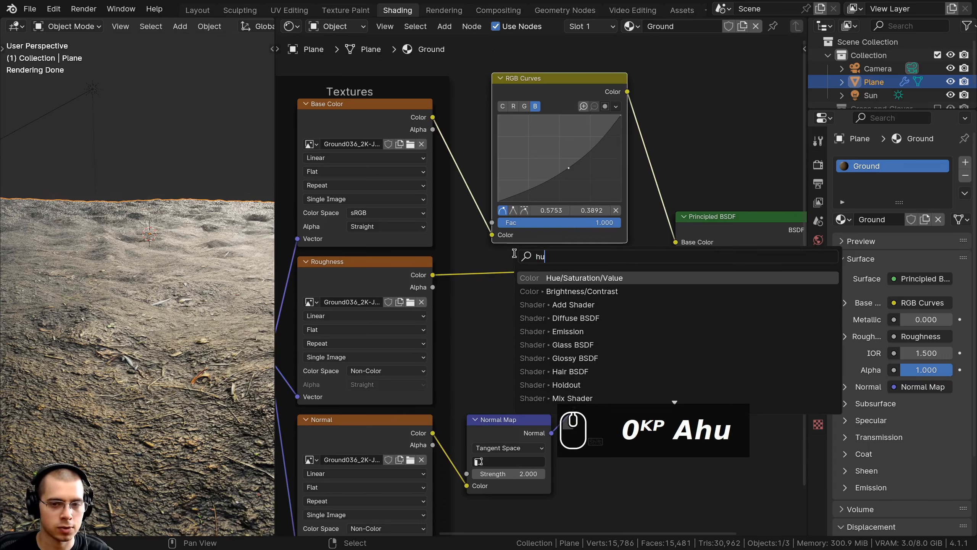
pyautogui.click(531, 278)
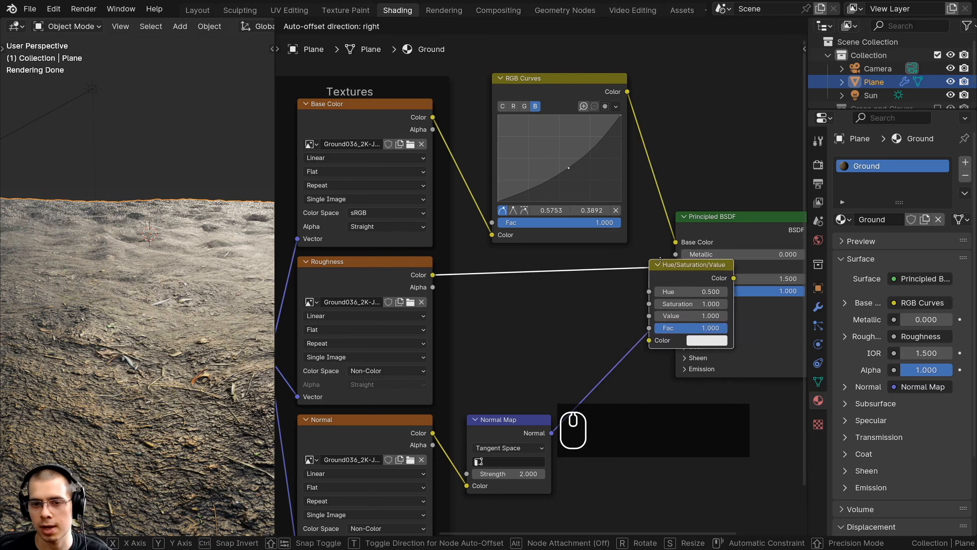
pyautogui.click(509, 265)
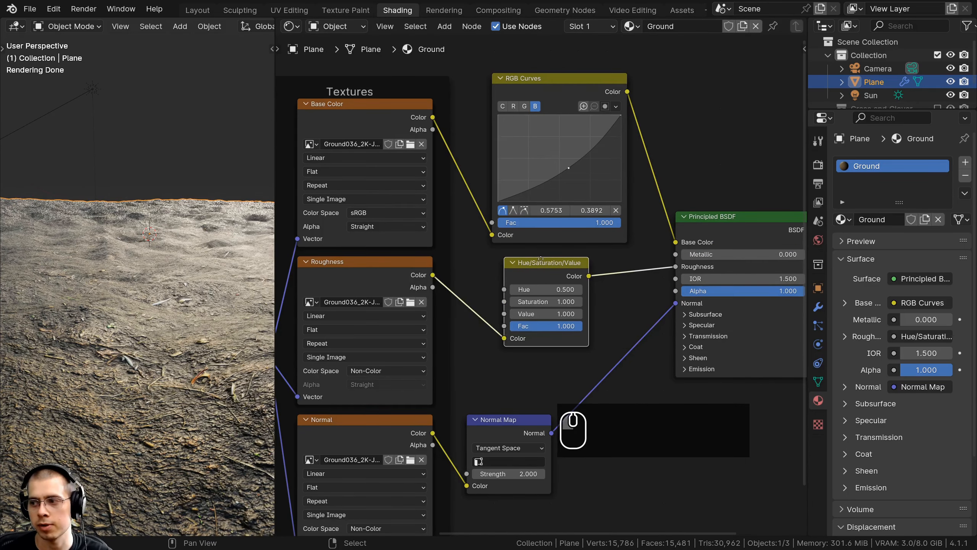
# - Set the Value of the roughness Hue/Saturation/Value node to 1.5 and check the ground's shine in the viewport
pyautogui.scroll(5, 541, 327)
pyautogui.moveTo(555, 295)
pyautogui.mouseDown()
pyautogui.moveTo(616, 295)
pyautogui.moveTo(496, 299)
pyautogui.moveTo(616, 299)
pyautogui.moveTo(496, 299)
pyautogui.moveTo(616, 299)
pyautogui.moveTo(562, 293)
pyautogui.mouseUp()
pyautogui.rightClick(557, 299)
pyautogui.moveTo(116, 339); pyautogui.dragTo(169, 362, button='middle')
pyautogui.moveTo(169, 362); pyautogui.dragTo(184, 239, button='middle')
pyautogui.scroll(3, 211, 307)
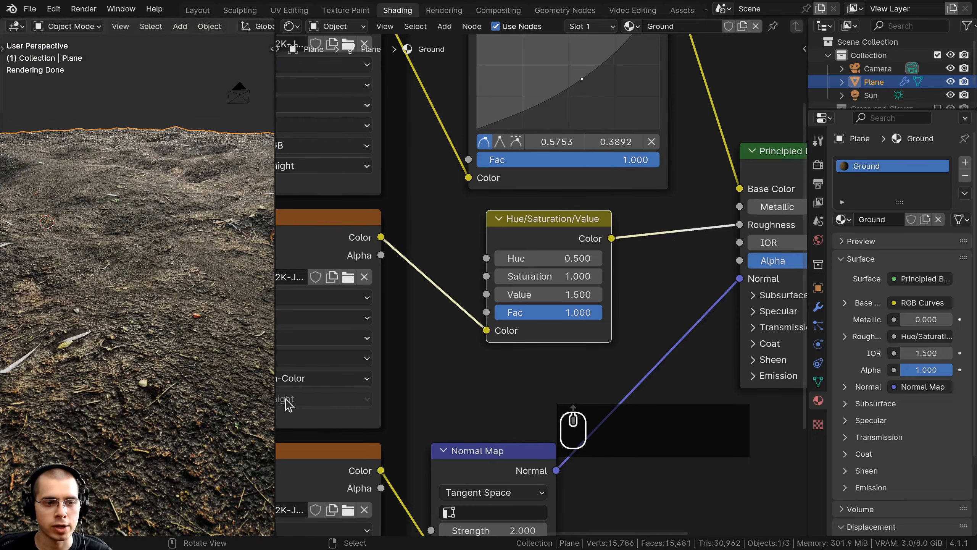
pyautogui.keyDown('shift'); pyautogui.scroll(-2, 289, 405); pyautogui.keyUp('shift')
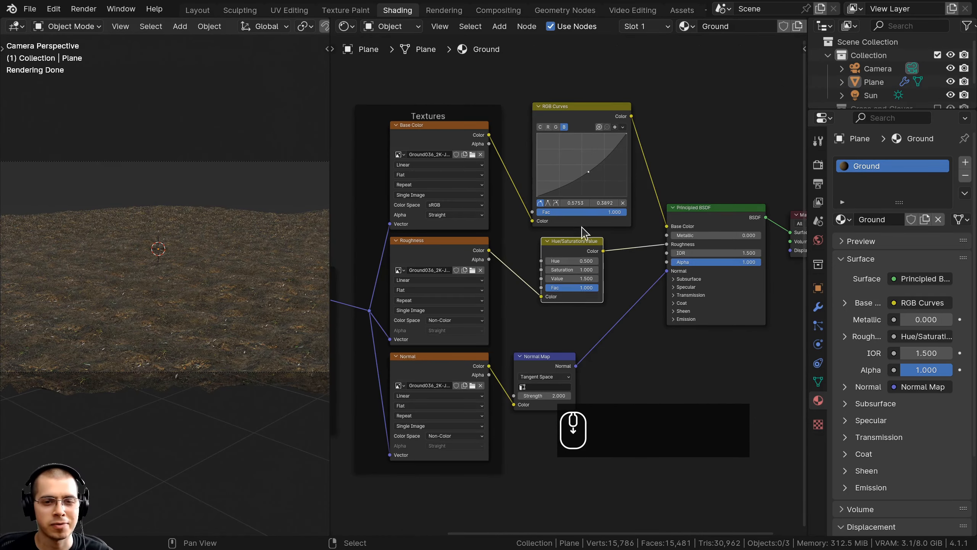
pyautogui.scroll(-2, 583, 231)
pyautogui.press('a')
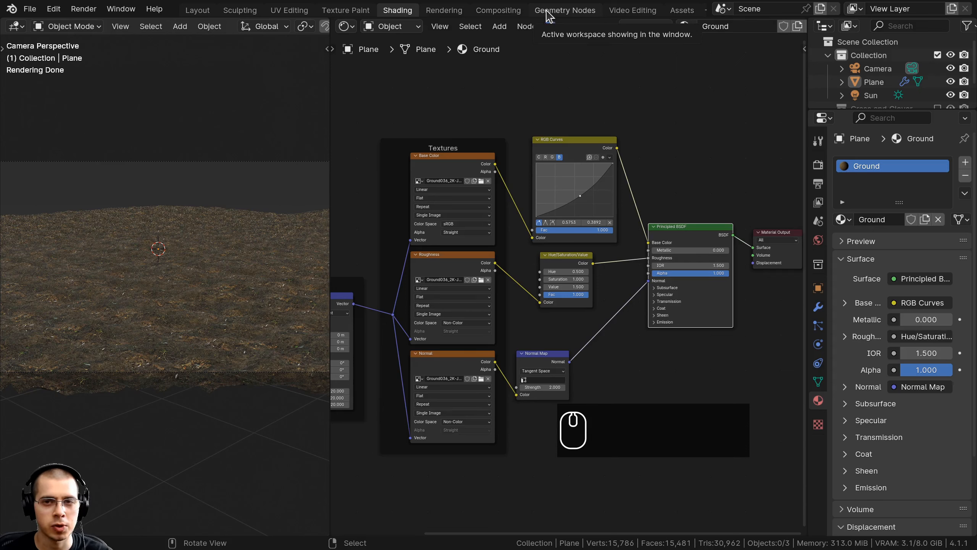
pyautogui.scroll(-1, 547, 15)
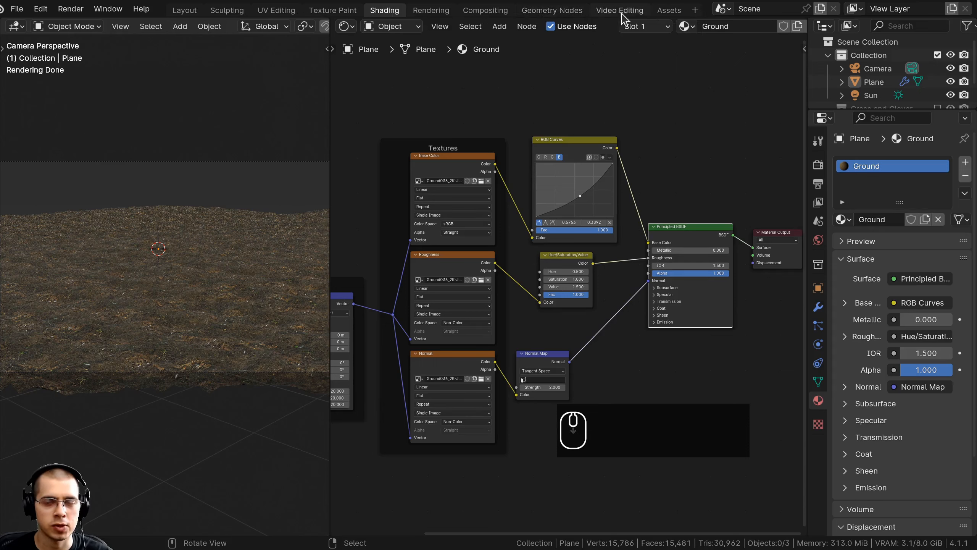
pyautogui.click(695, 11)
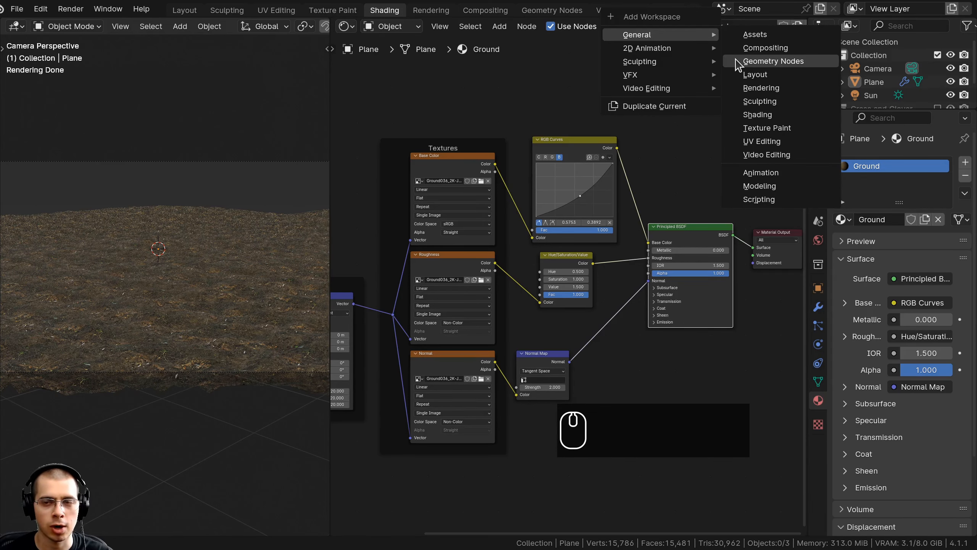
pyautogui.scroll(-1, 354, 216)
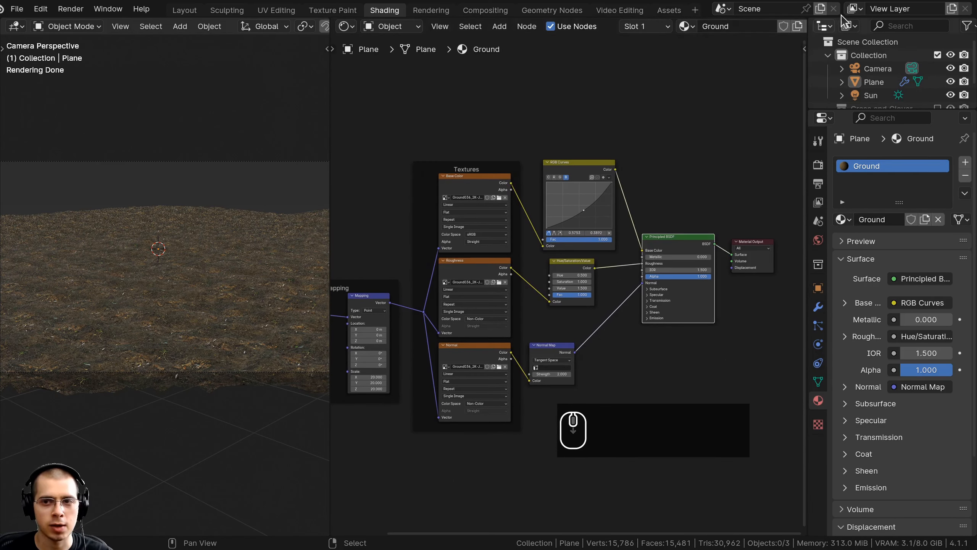
pyautogui.click(345, 27)
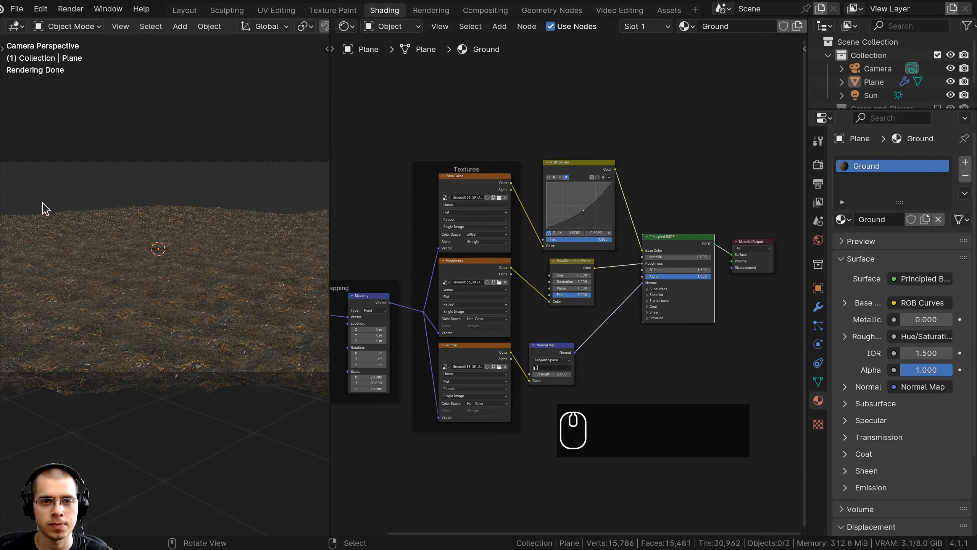
# - Switch to the Geometry Nodes workspace, show the scene through the camera and widen the node editor
pyautogui.click(545, 10)
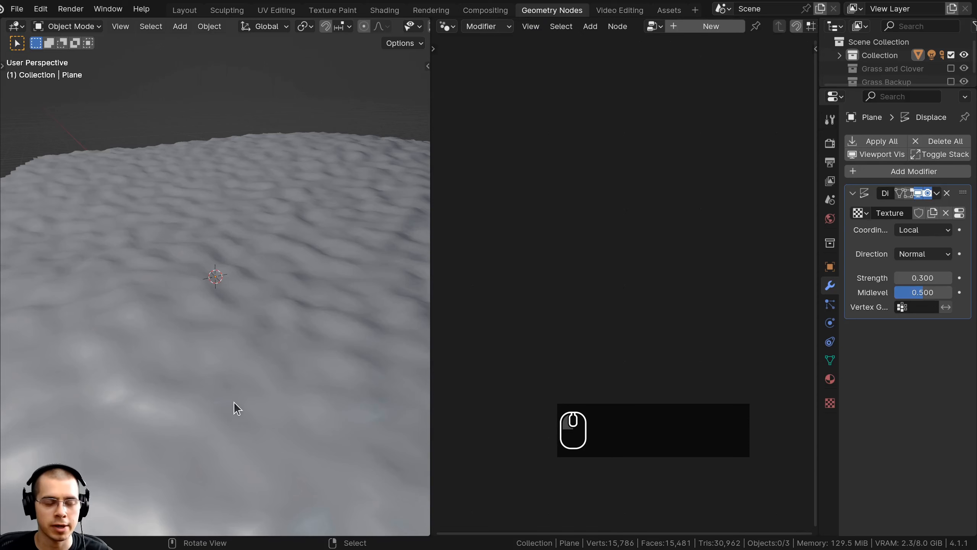
pyautogui.scroll(-3, 239, 399)
pyautogui.press('KP_0')
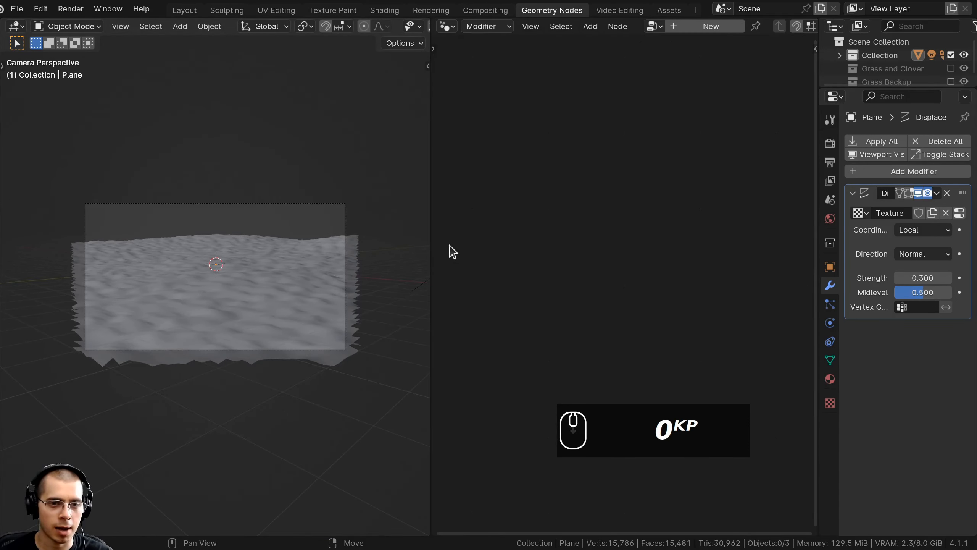
pyautogui.moveTo(428, 217); pyautogui.dragTo(263, 216)
pyautogui.scroll(2, 140, 246)
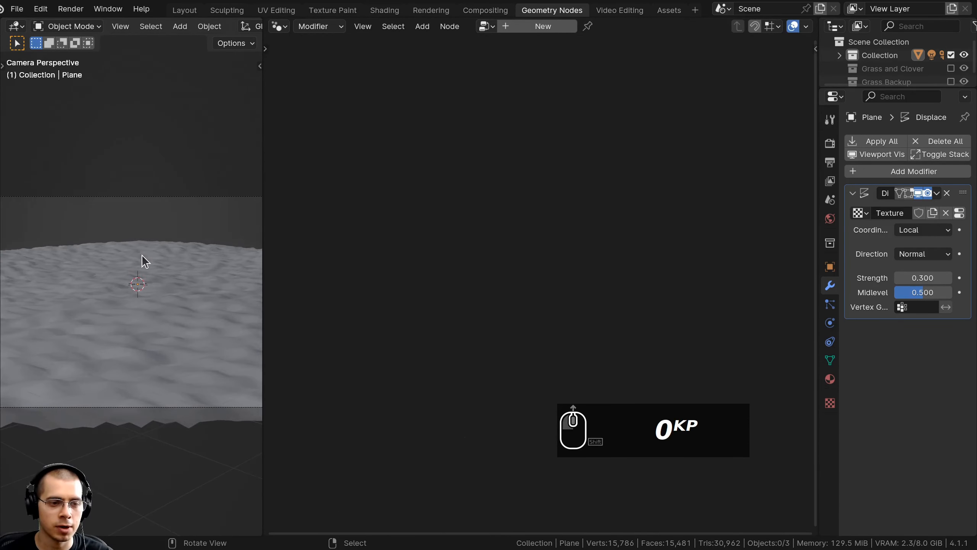
# - Create a new geometry node group on the ground plane and name it "Grass on Ground"
pyautogui.click(143, 264)
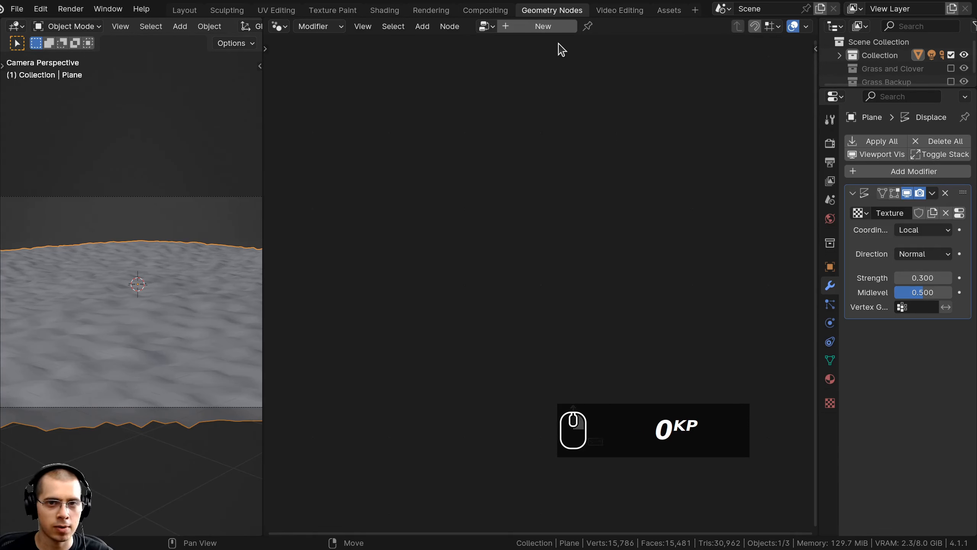
pyautogui.click(556, 27)
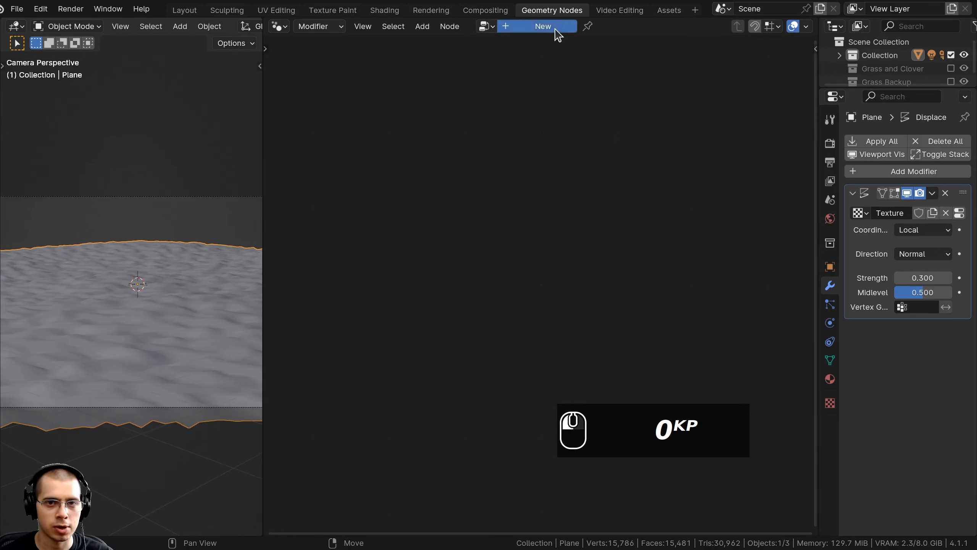
pyautogui.doubleClick(548, 26)
pyautogui.write('Gr')
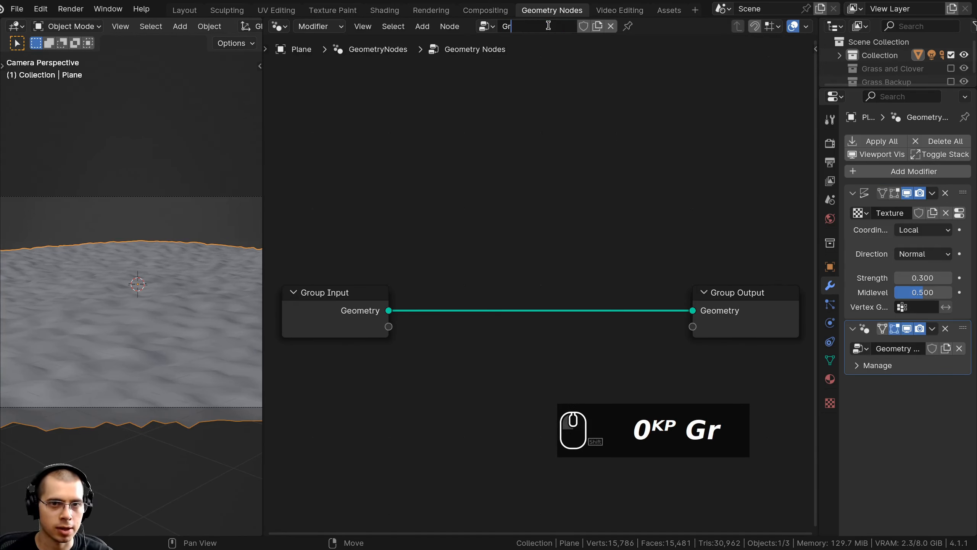
pyautogui.write('ass ob Ground')
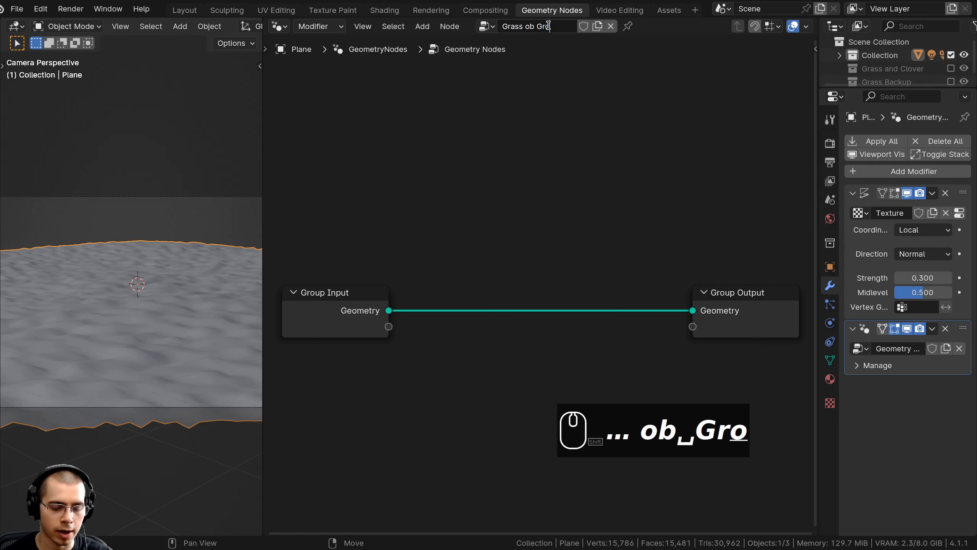
pyautogui.press('Return')
# - Insert a Distribute Points on Faces node between the Group Input and the Group Output
pyautogui.scroll(-3, 539, 154)
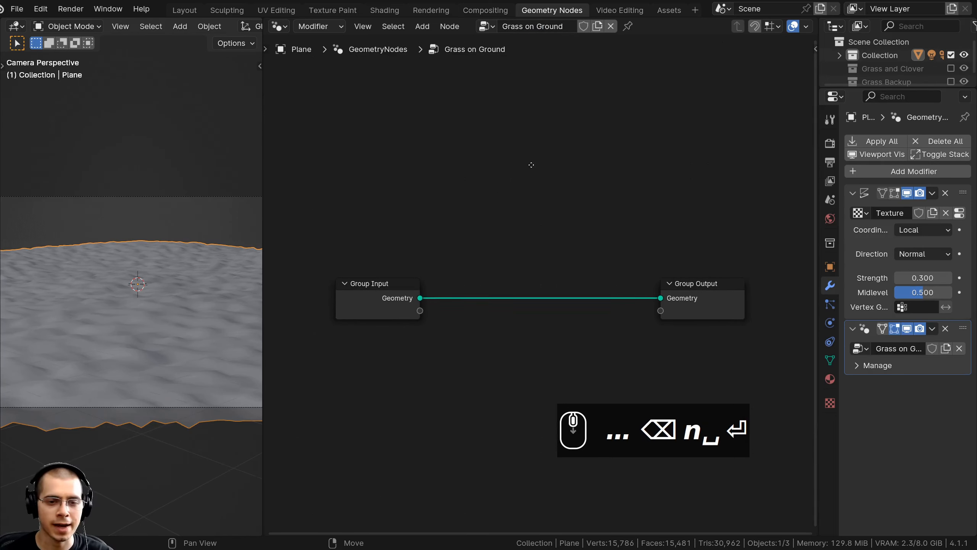
pyautogui.moveTo(456, 296); pyautogui.dragTo(457, 260, button='middle')
pyautogui.moveTo(436, 210); pyautogui.dragTo(394, 174, button='middle')
pyautogui.scroll(1, 394, 174)
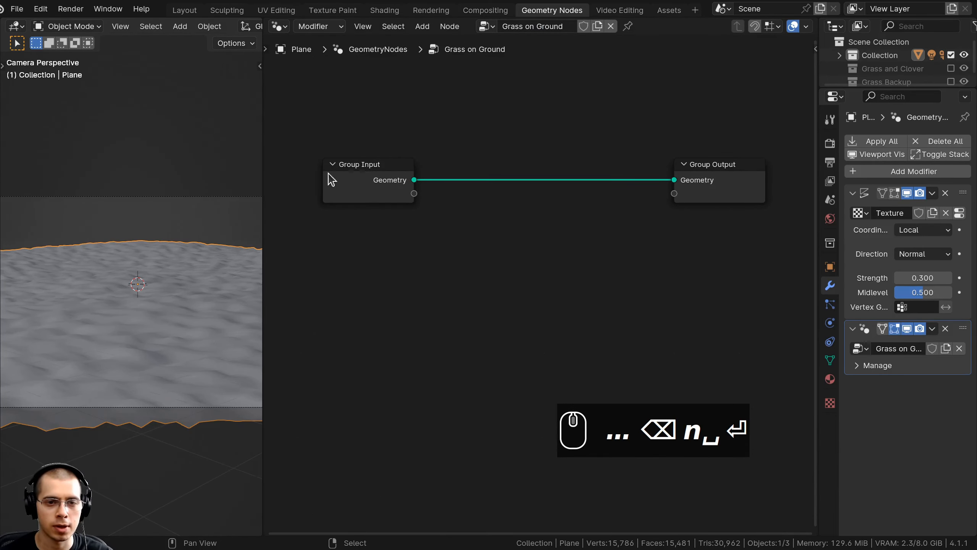
pyautogui.click(328, 179)
pyautogui.hotkey('shift', 'a')
pyautogui.click(390, 108)
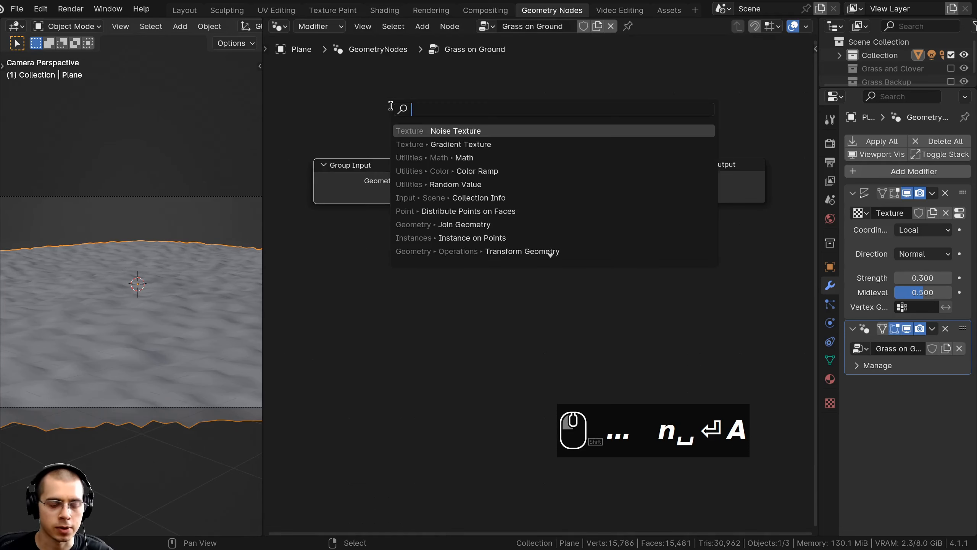
pyautogui.write('dist')
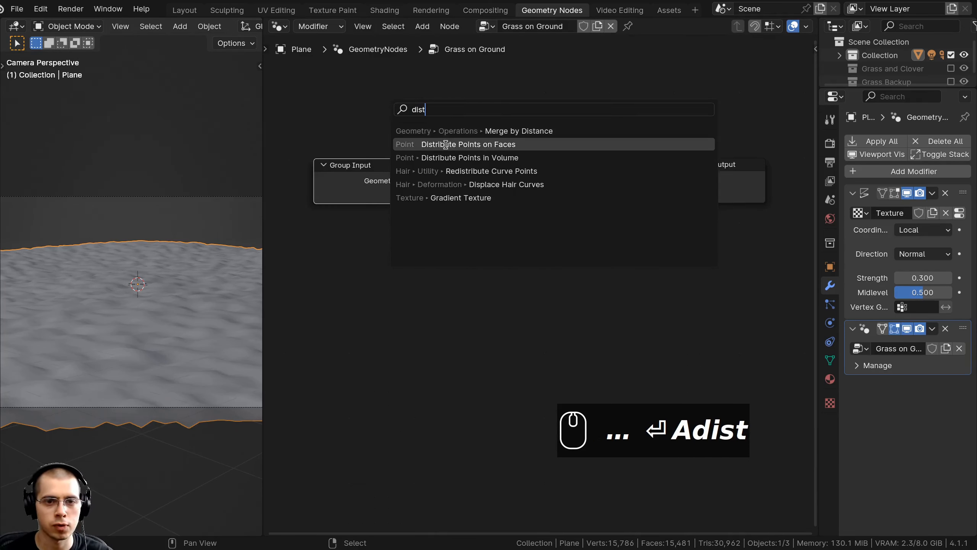
pyautogui.click(451, 148)
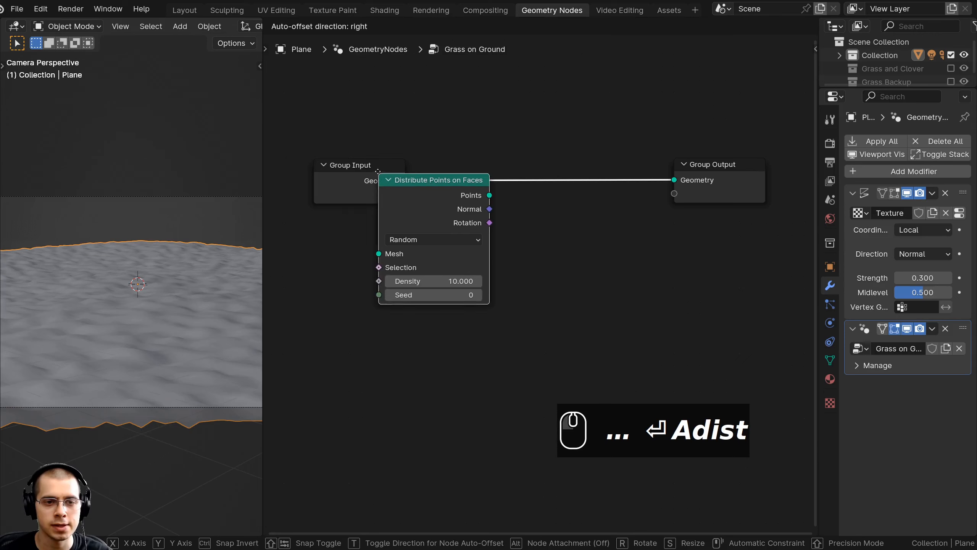
pyautogui.click(512, 175)
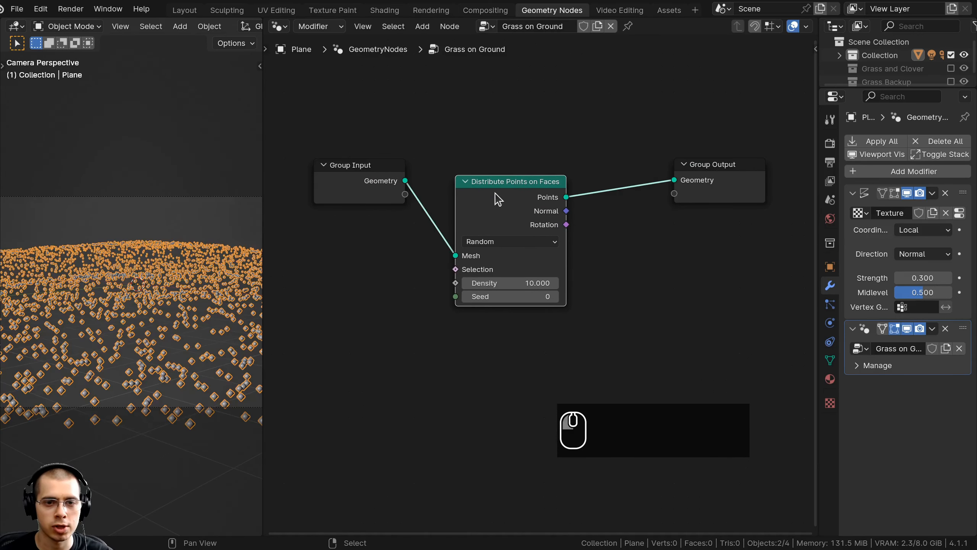
# - Insert an Instance on Points node between Distribute Points on Faces and the Group Output
pyautogui.hotkey('shift', 'a')
pyautogui.click(483, 166)
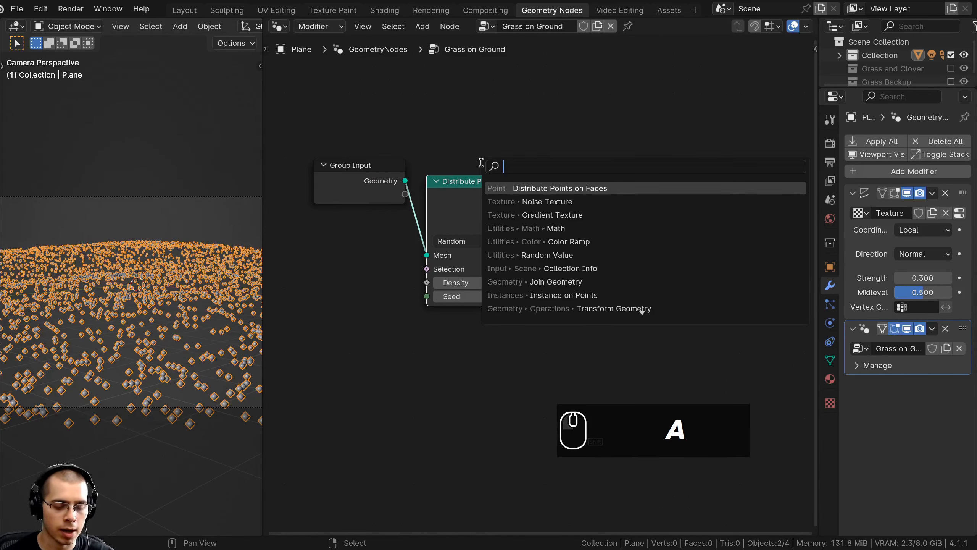
pyautogui.write('inst')
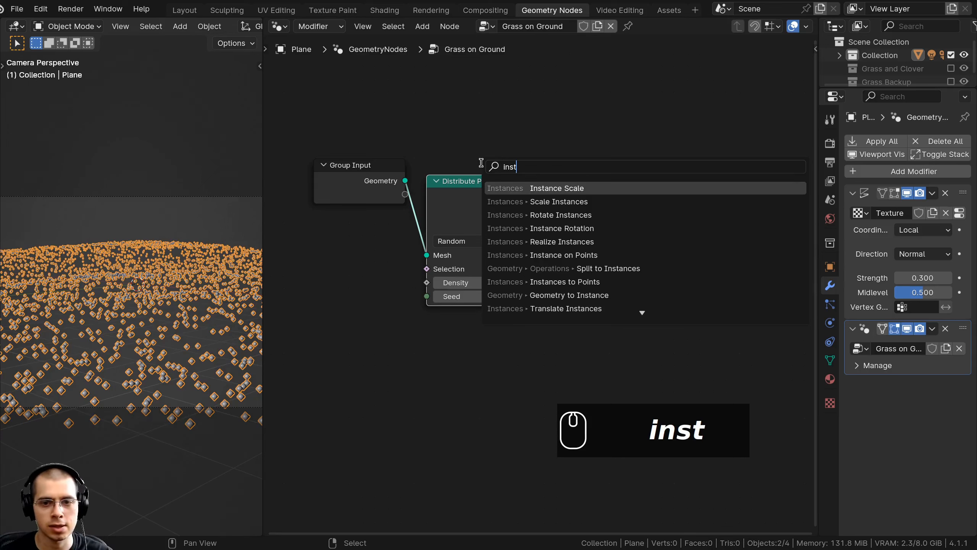
pyautogui.click(517, 255)
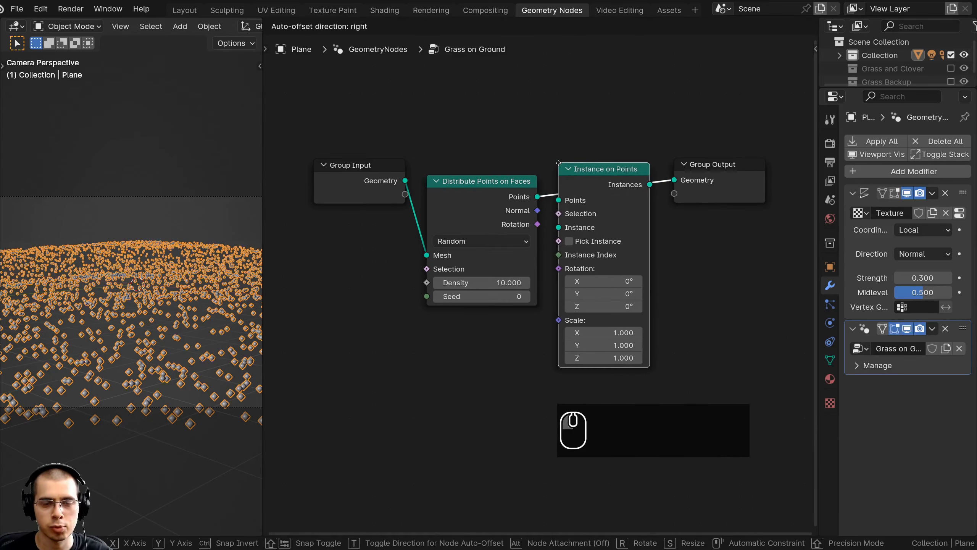
pyautogui.click(559, 163)
# - Arrange the Distribute Points on Faces and Instance on Points nodes in a tidy row with space between them
pyautogui.moveTo(613, 170); pyautogui.dragTo(613, 202)
pyautogui.moveTo(486, 180); pyautogui.dragTo(489, 192)
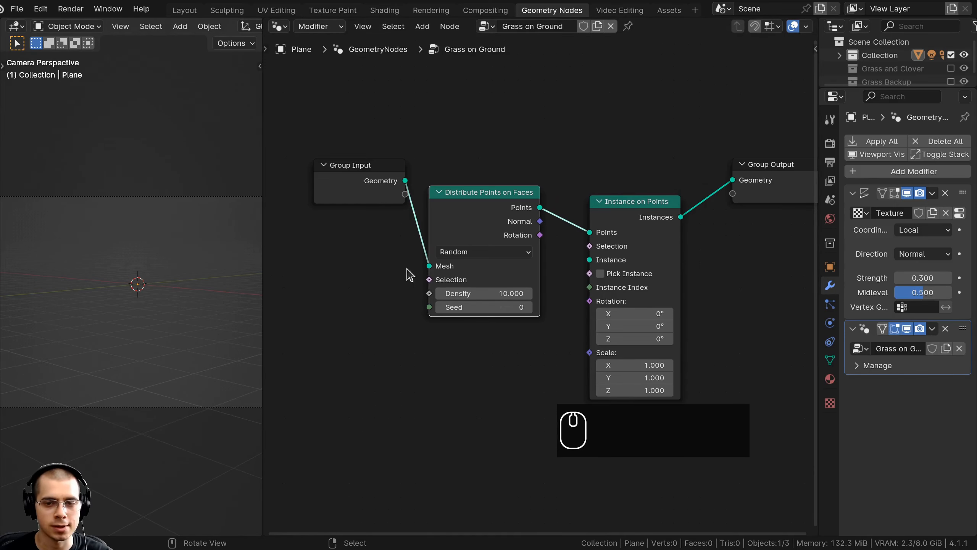
pyautogui.moveTo(615, 210); pyautogui.dragTo(496, 223, button='middle')
pyautogui.scroll(1, 496, 223)
pyautogui.moveTo(517, 216); pyautogui.dragTo(506, 212)
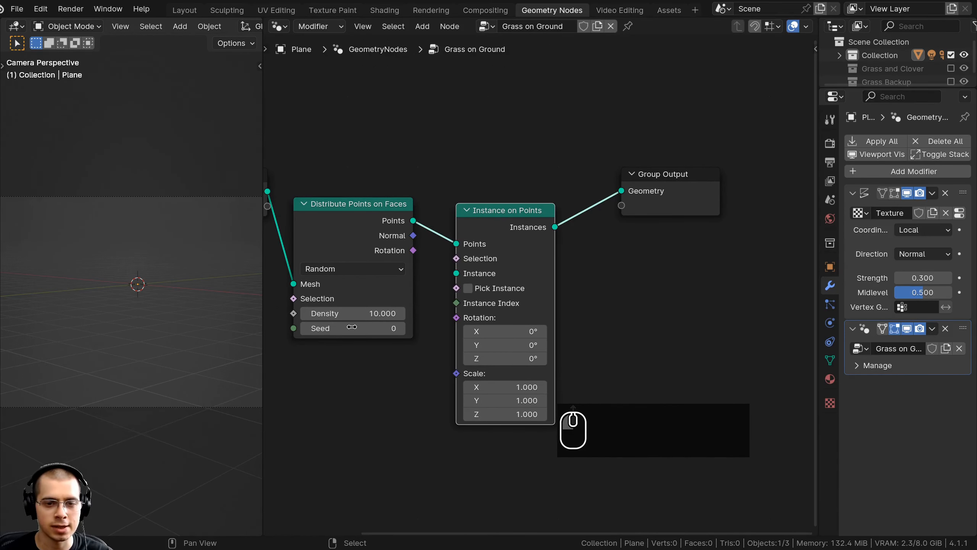
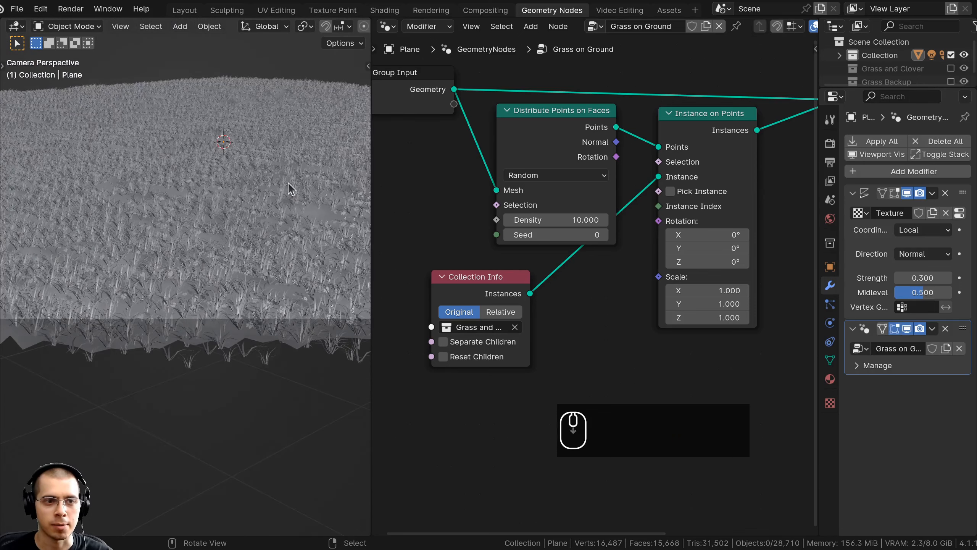
# - Set the Density of the Distribute Points on Faces node to 1 to thin out the scattered grass
pyautogui.moveTo(555, 220)
pyautogui.mouseDown()
pyautogui.moveTo(467, 219)
pyautogui.moveTo(563, 225)
pyautogui.mouseUp()
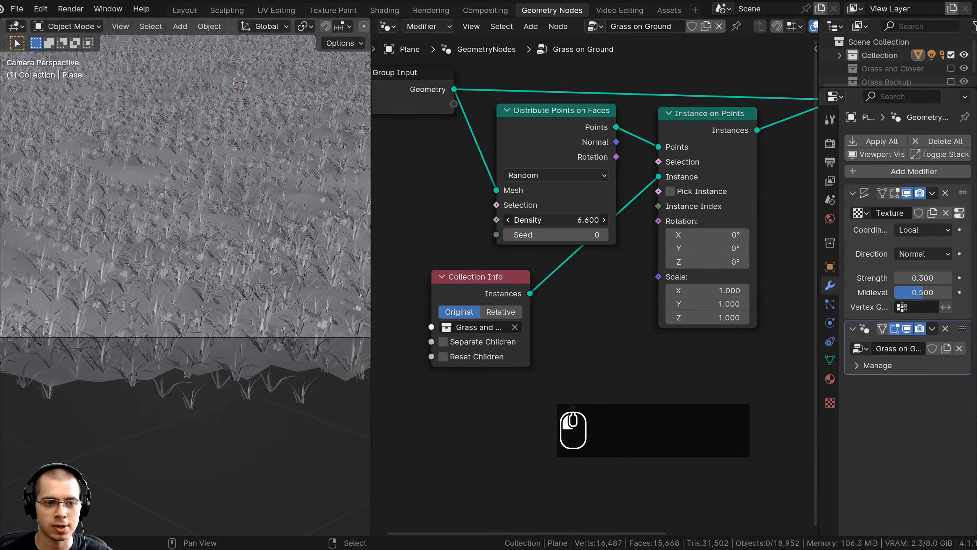
pyautogui.click(563, 226)
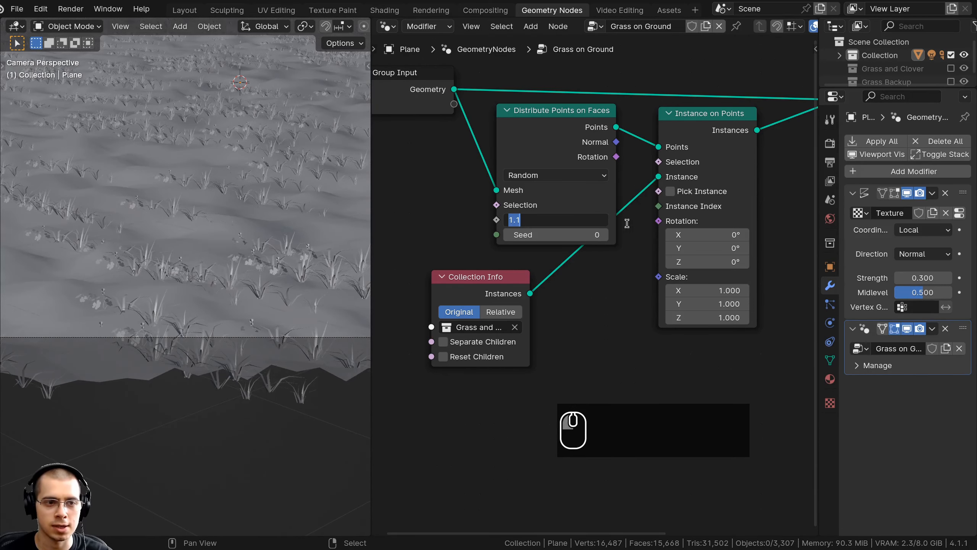
pyautogui.write('1')
pyautogui.press('Return')
pyautogui.keyDown('shift'); pyautogui.moveTo(170, 243); pyautogui.dragTo(155, 271, button='middle'); pyautogui.keyUp('shift')
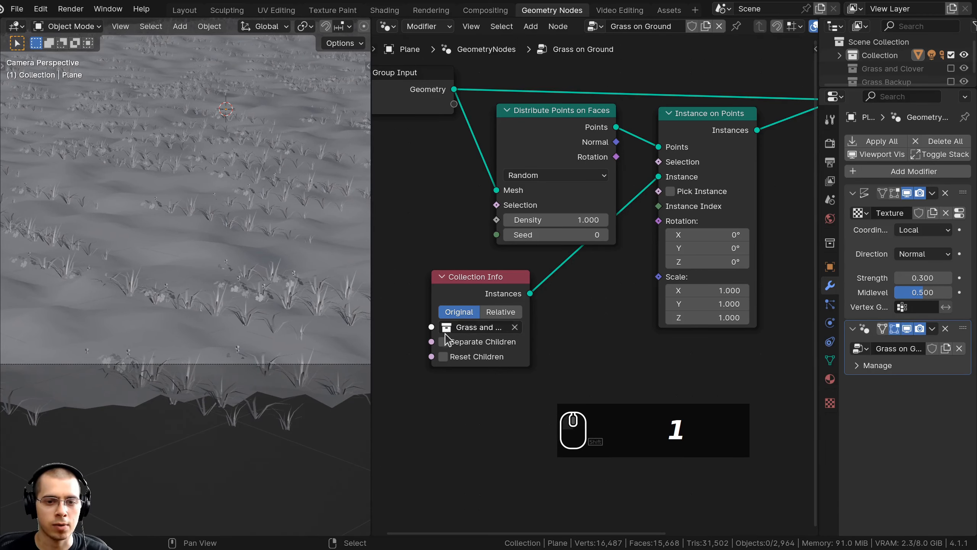
# - Enable Separate Children and Reset Children on the Collection Info node, and Pick Instance on the Instance on Points node
pyautogui.click(444, 342)
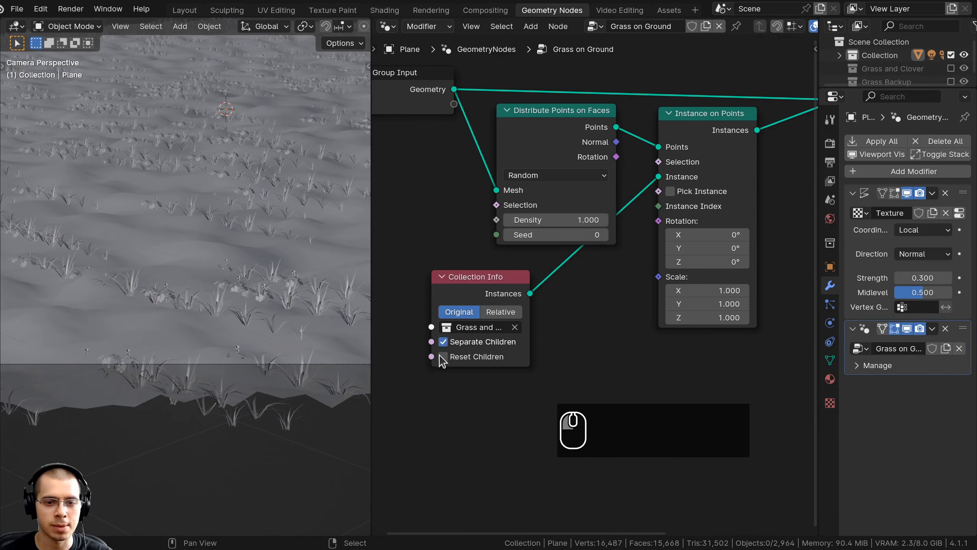
pyautogui.click(443, 358)
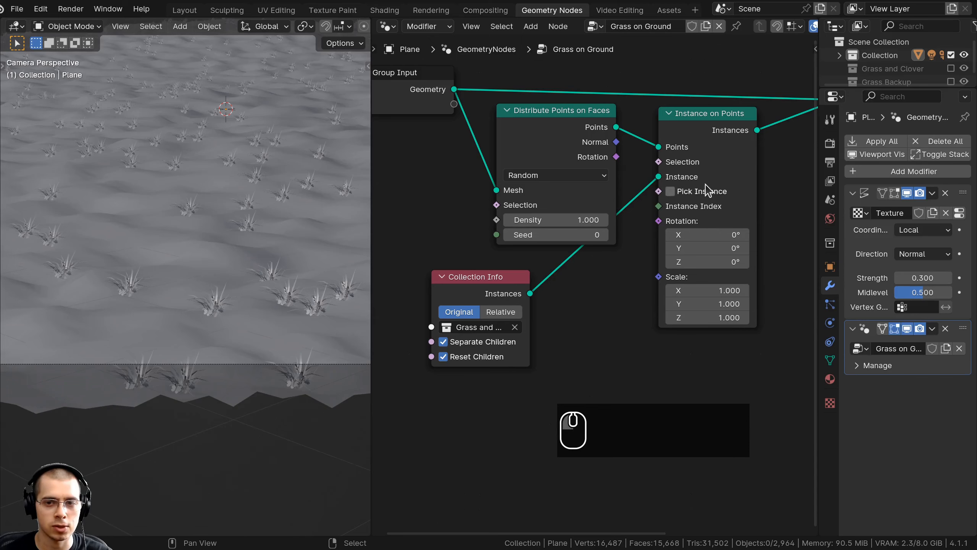
pyautogui.click(670, 191)
pyautogui.moveTo(110, 137); pyautogui.dragTo(236, 244, button='middle')
pyautogui.scroll(6, 231, 270)
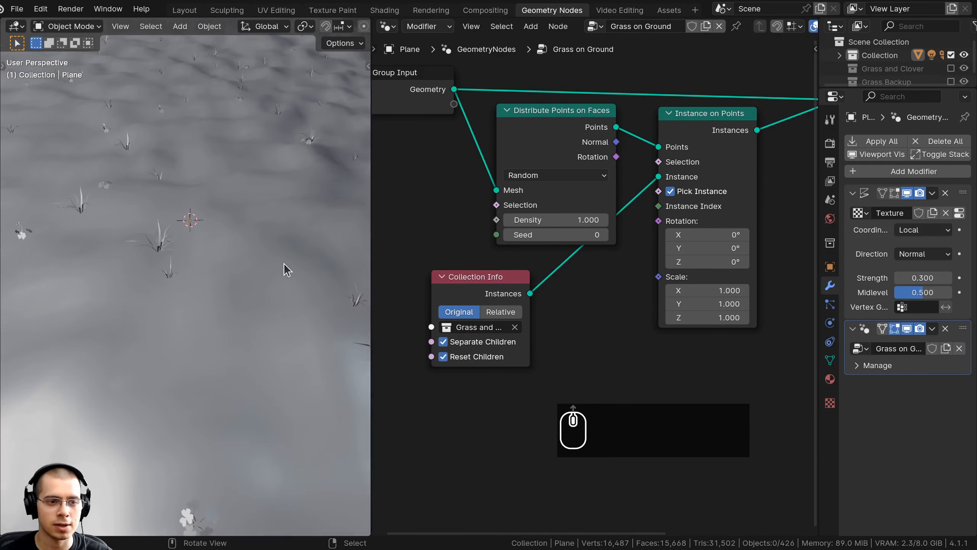
# - Show the scattered grass through the camera in Rendered shading and widen the node editor
pyautogui.press('KP_0')
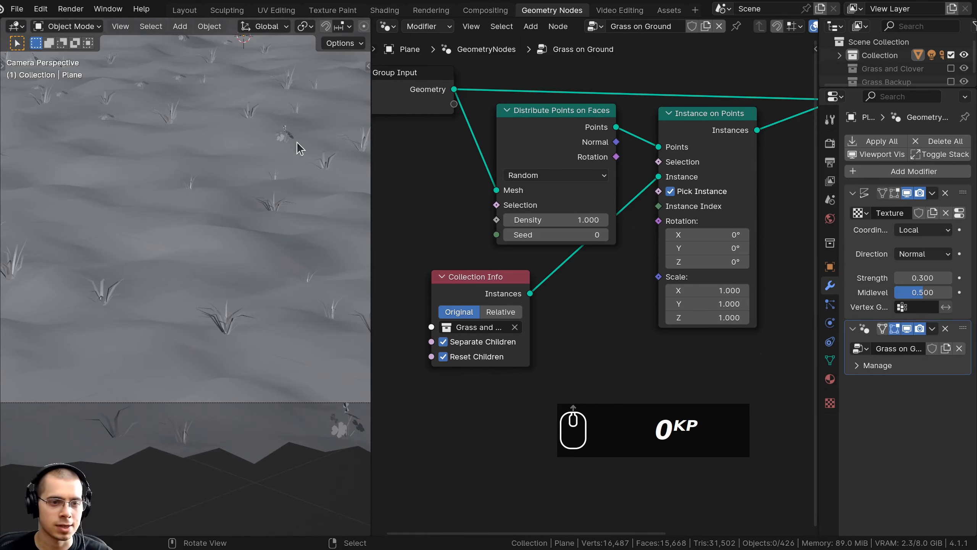
pyautogui.keyDown('shift'); pyautogui.moveTo(264, 171); pyautogui.dragTo(262, 183, button='middle'); pyautogui.keyUp('shift')
pyautogui.press('z')
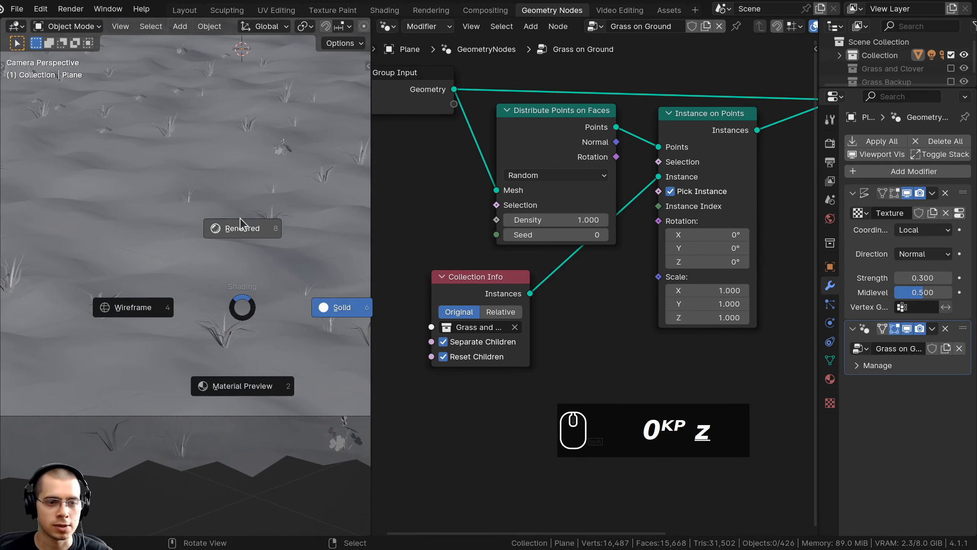
pyautogui.click(240, 218)
pyautogui.scroll(-5, 244, 301)
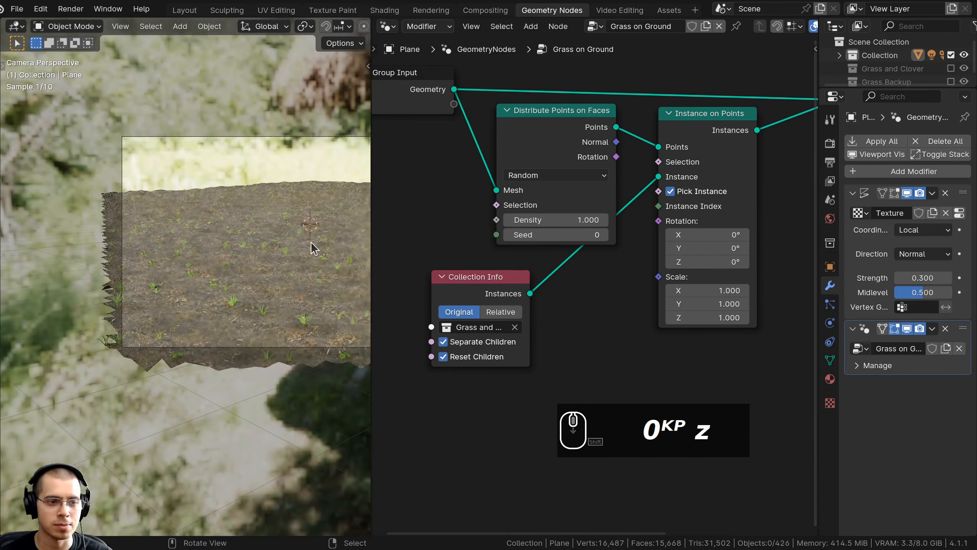
pyautogui.scroll(6, 308, 266)
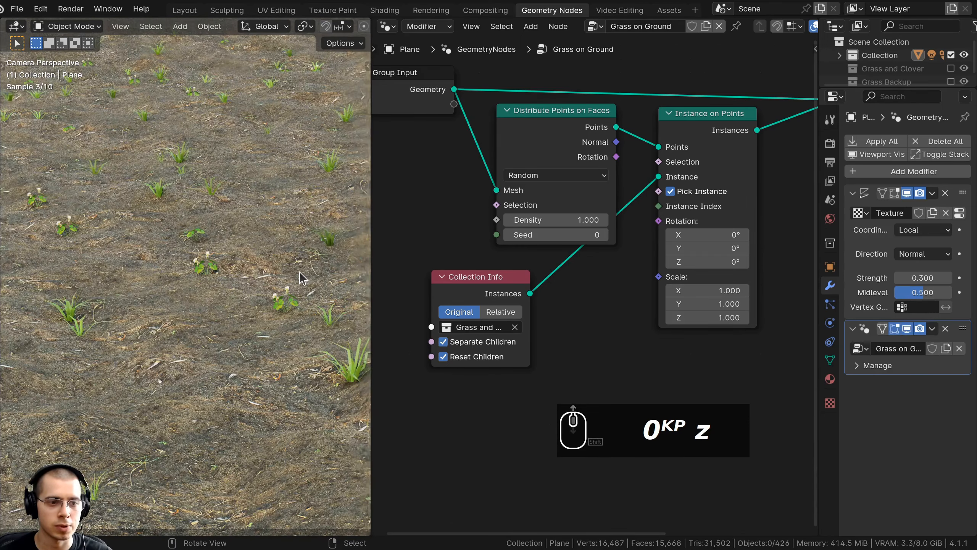
pyautogui.moveTo(372, 245); pyautogui.dragTo(327, 245)
pyautogui.moveTo(162, 331); pyautogui.dragTo(197, 332, button='middle')
pyautogui.scroll(3, 154, 322)
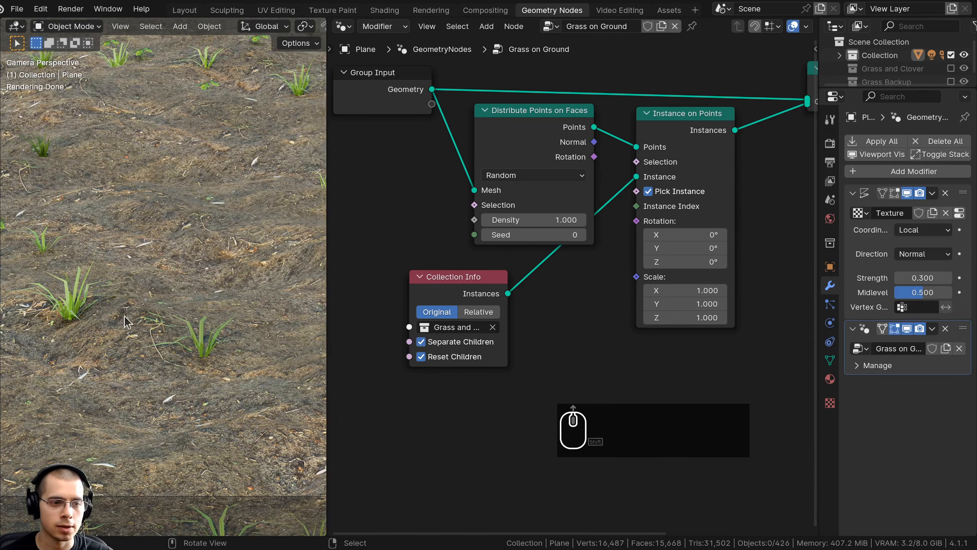
pyautogui.keyDown('shift'); pyautogui.moveTo(133, 328); pyautogui.dragTo(164, 320, button='middle'); pyautogui.keyUp('shift')
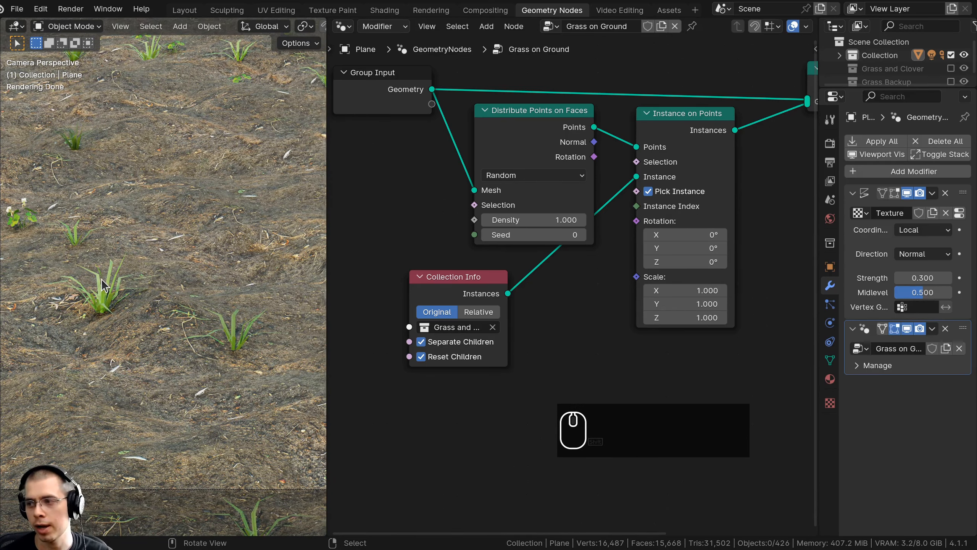
pyautogui.scroll(-2, 370, 236)
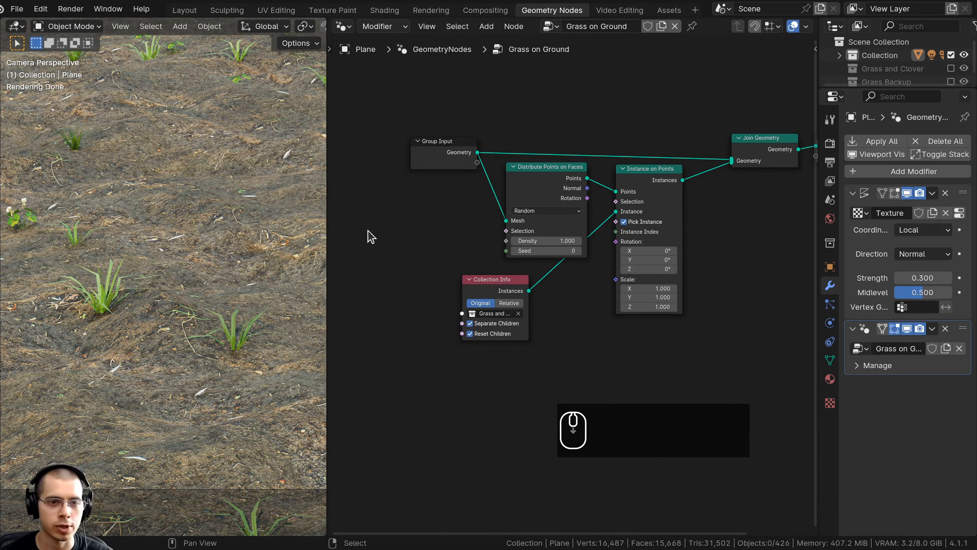
# - Add a Random Value node below the Instance on Points node and connect its Value to the Scale input
pyautogui.click(535, 202)
pyautogui.scroll(1, 534, 202)
pyautogui.hotkey('shift', 'a')
pyautogui.click(545, 171)
pyautogui.write('r')
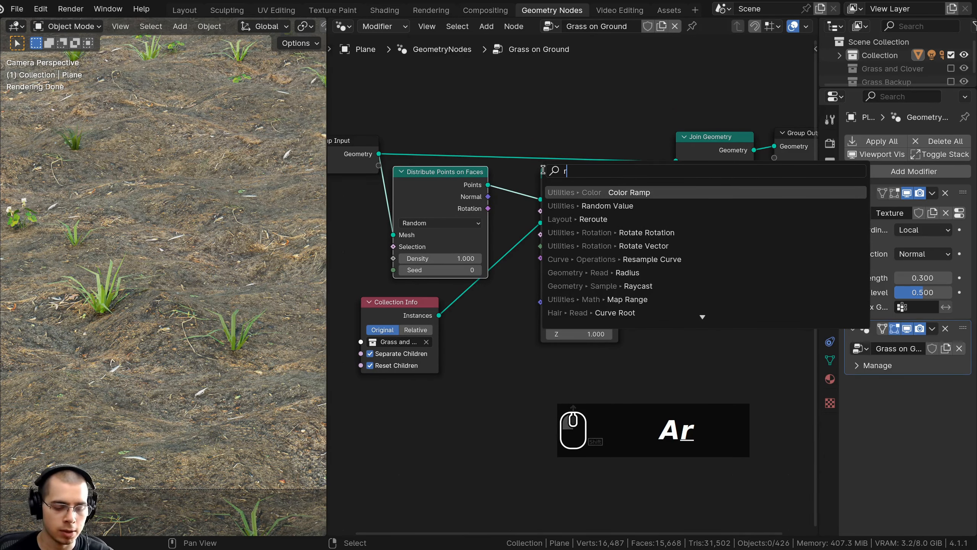
pyautogui.write('an')
pyautogui.click(607, 205)
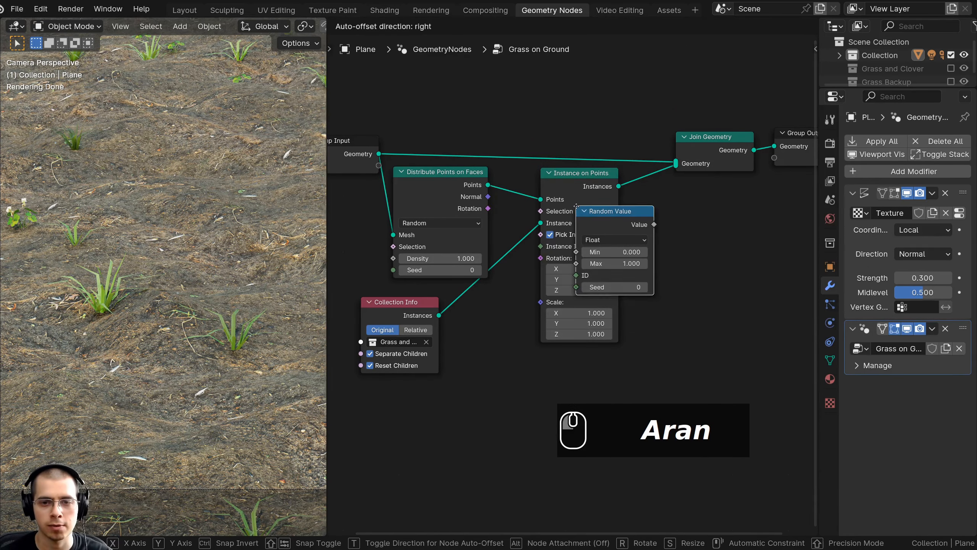
pyautogui.click(533, 336)
pyautogui.moveTo(532, 332); pyautogui.dragTo(564, 268)
# - Set the Density of the Distribute Points on Faces node to 10, checking the grass from the camera view
pyautogui.moveTo(103, 289); pyautogui.dragTo(118, 305, button='middle')
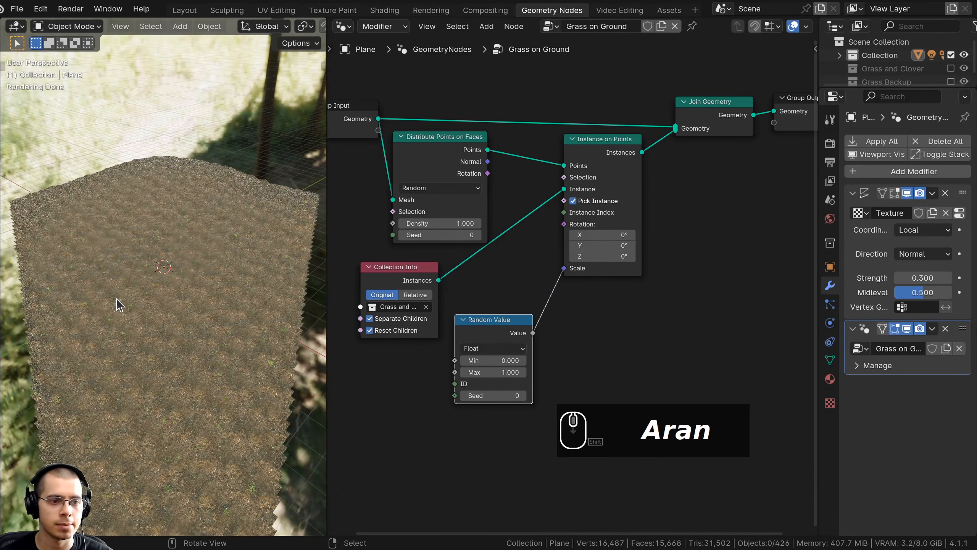
pyautogui.press('KP_0')
pyautogui.scroll(1, 467, 165)
pyautogui.moveTo(467, 166); pyautogui.dragTo(486, 200, button='middle')
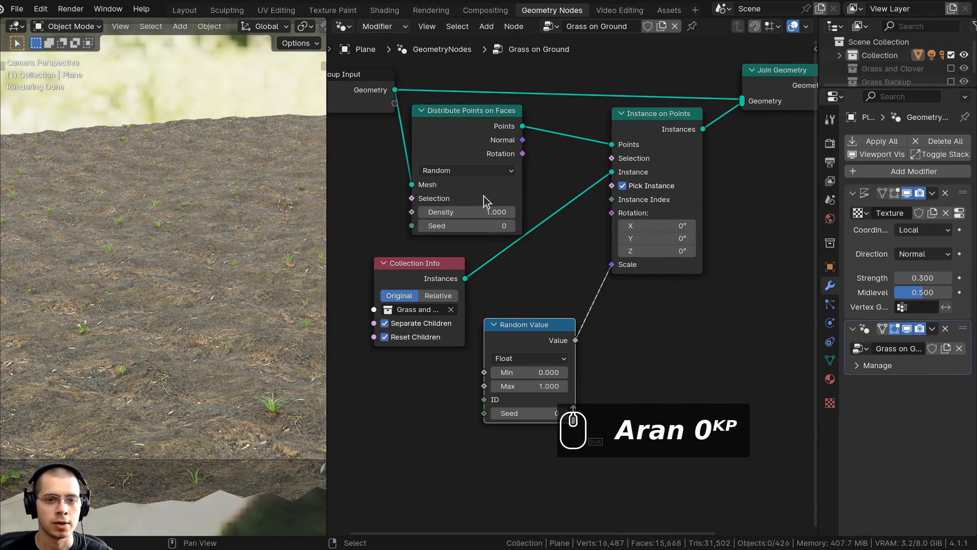
pyautogui.doubleClick(487, 212)
pyautogui.write('10')
pyautogui.press('Return')
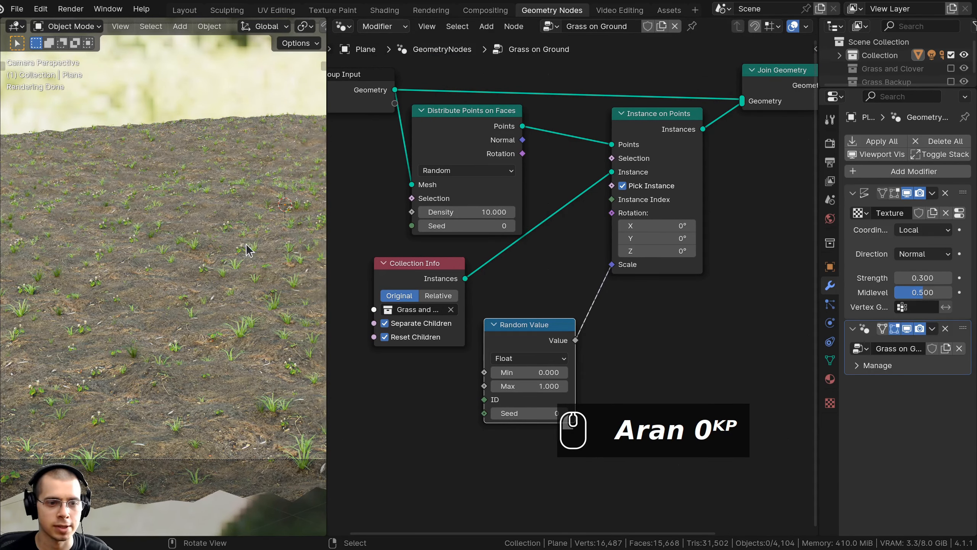
# - Set the Random Value node driving the instance scale to Min 0.2 and Max 0.8
pyautogui.scroll(1, 483, 289)
pyautogui.moveTo(483, 289); pyautogui.dragTo(504, 217, button='middle')
pyautogui.moveTo(533, 257); pyautogui.dragTo(536, 231)
pyautogui.scroll(2, 538, 288)
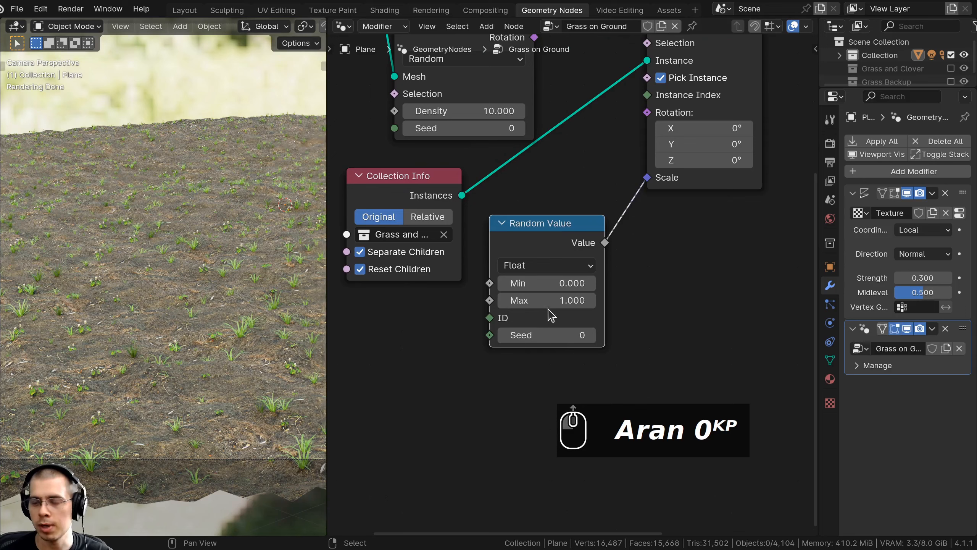
pyautogui.click(546, 286)
pyautogui.write('.2')
pyautogui.press('Return')
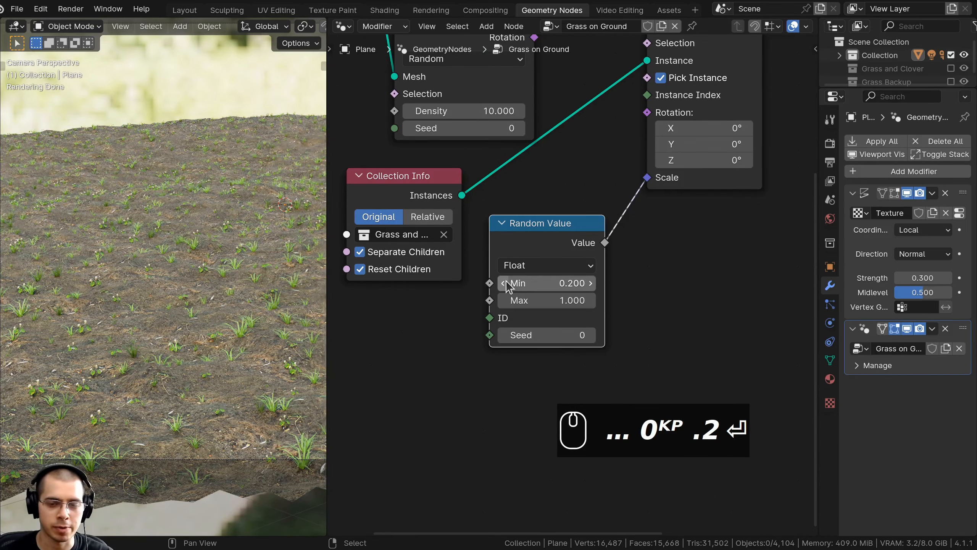
pyautogui.scroll(1, 550, 335)
pyautogui.click(546, 303)
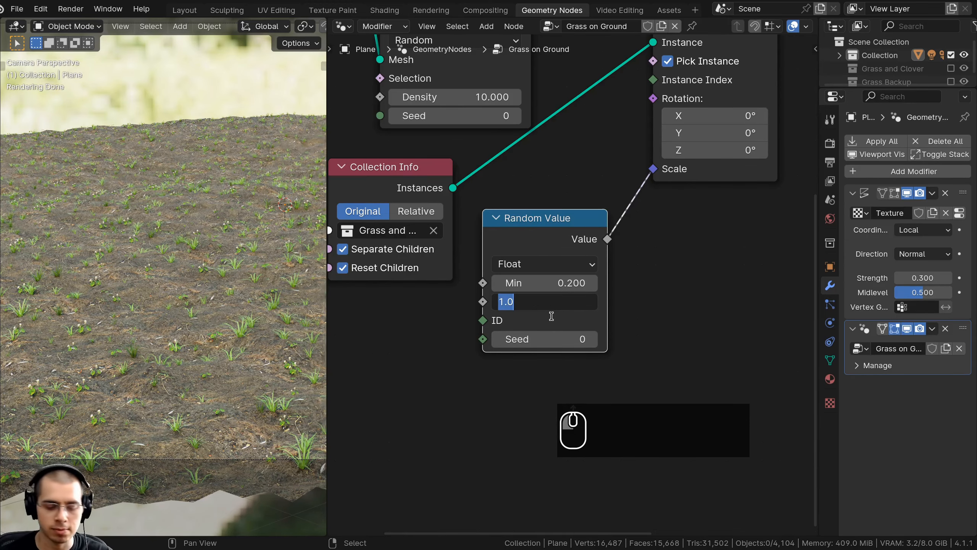
pyautogui.write('.8')
pyautogui.press('Return')
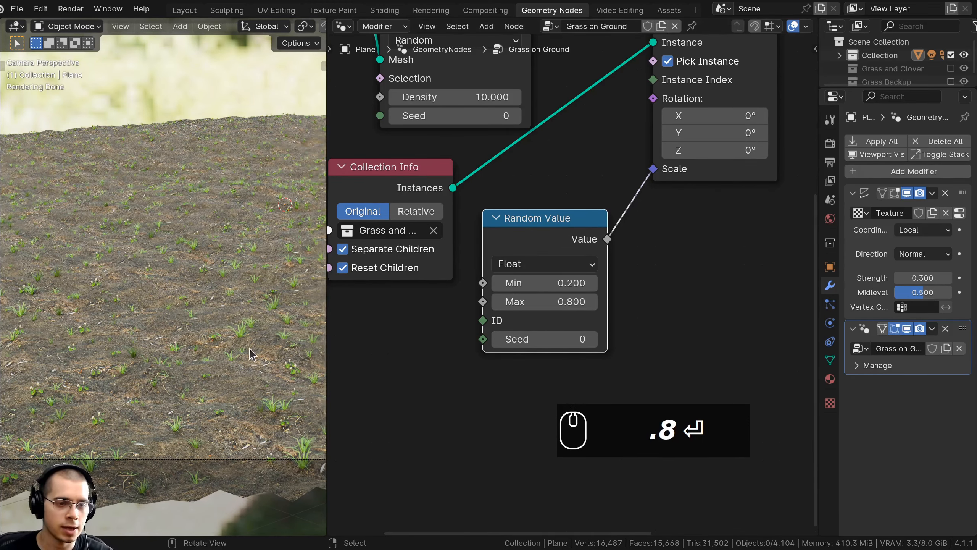
# - Make room in the node tree by moving Group Input, Distribute Points on Faces and Collection Info away from Instance on Points
pyautogui.keyDown('shift'); pyautogui.moveTo(185, 389); pyautogui.dragTo(198, 321, button='middle'); pyautogui.keyUp('shift')
pyautogui.scroll(4, 192, 329)
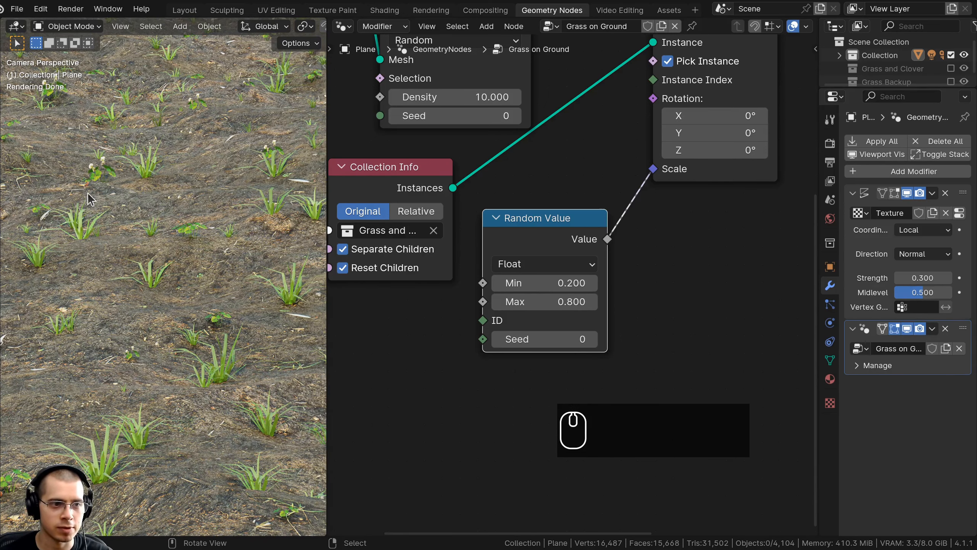
pyautogui.scroll(-1, 116, 307)
pyautogui.moveTo(555, 235); pyautogui.dragTo(583, 200)
pyautogui.scroll(-1, 535, 208)
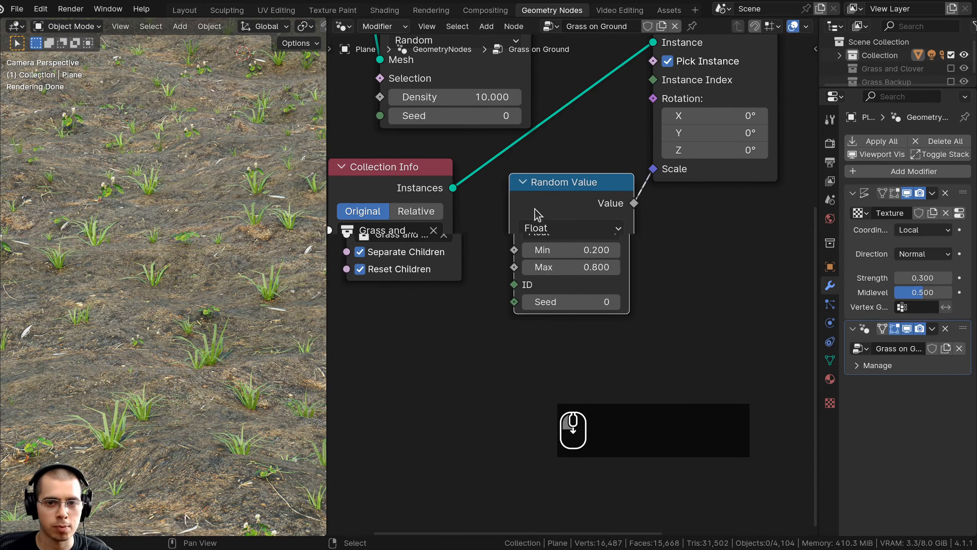
pyautogui.scroll(-3, 535, 208)
pyautogui.moveTo(436, 119); pyautogui.dragTo(595, 319)
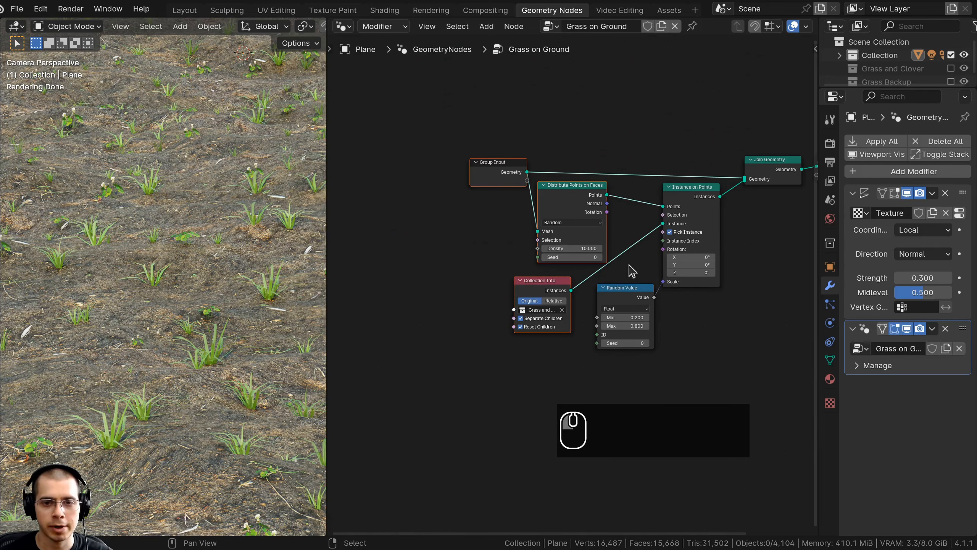
pyautogui.press('g')
pyautogui.click(538, 245)
pyautogui.press('a')
pyautogui.scroll(1, 573, 277)
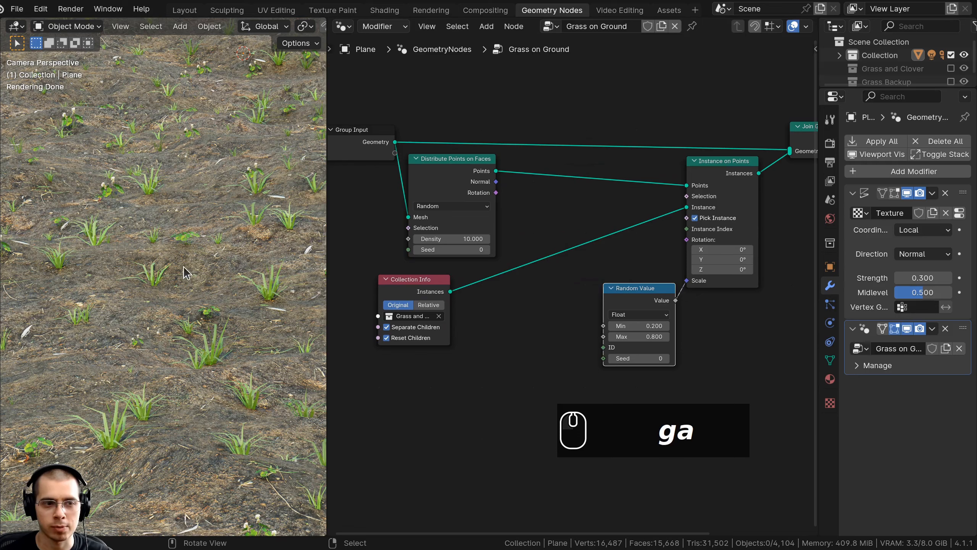
# - Duplicate the Random Value node, place the copy beside the original, and change the copy's data type to Vector
pyautogui.scroll(1, 636, 316)
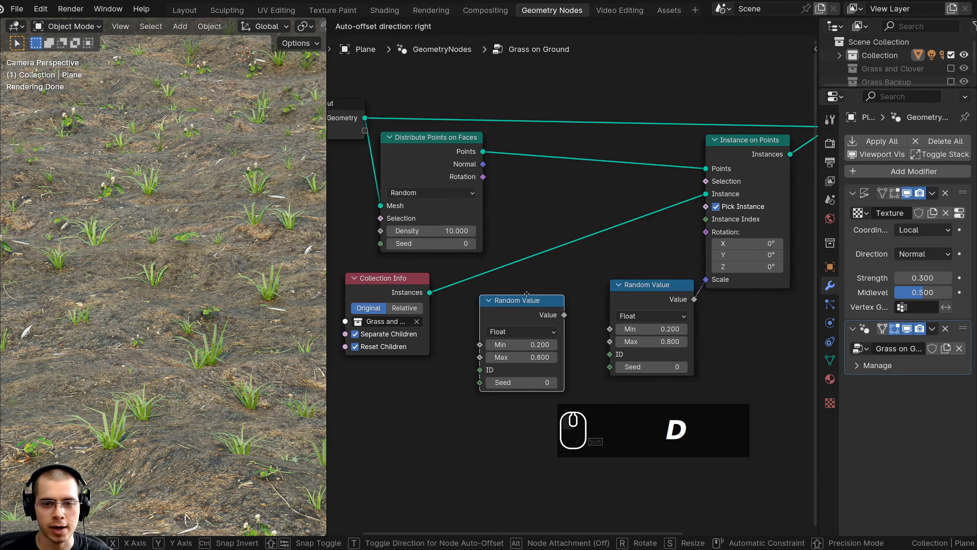
pyautogui.click(525, 282)
pyautogui.scroll(-1, 470, 431)
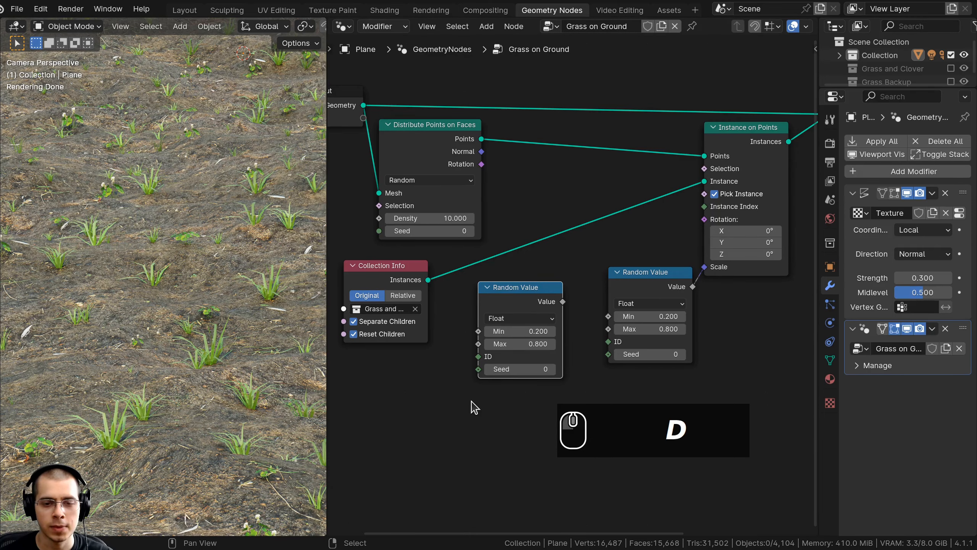
pyautogui.click(499, 321)
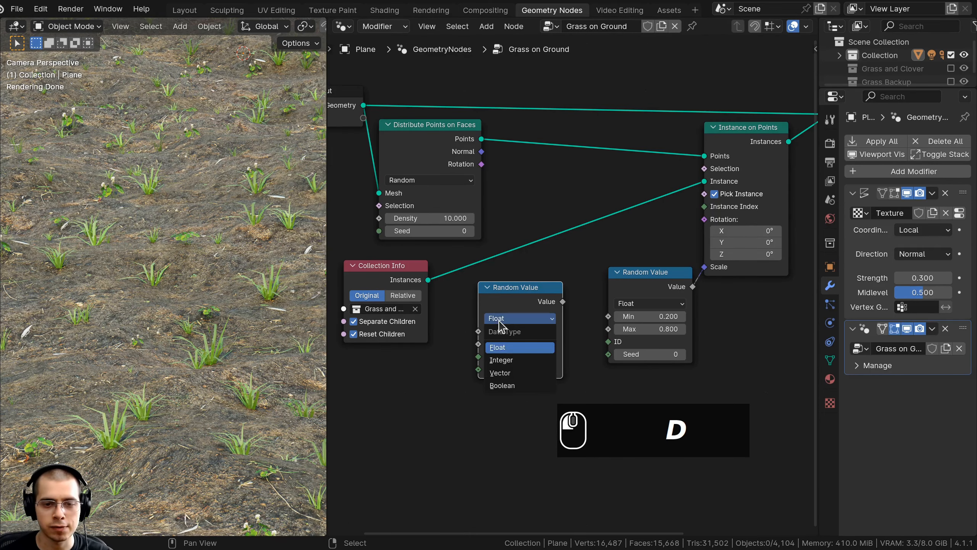
pyautogui.click(501, 372)
pyautogui.scroll(2, 504, 325)
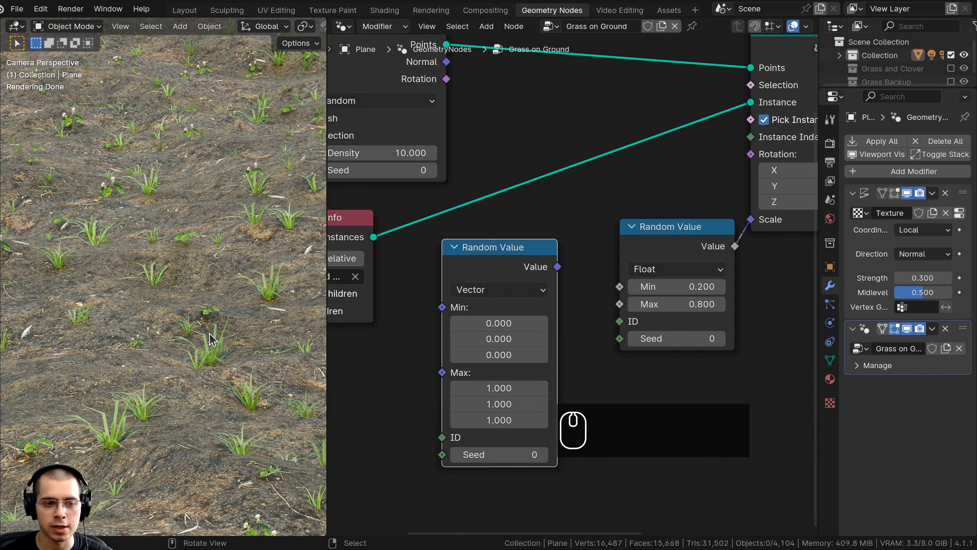
# - Connect the Vector Random Value node to the Rotation input of Instance on Points and set all three Max values to 0.4
pyautogui.moveTo(535, 274); pyautogui.dragTo(750, 253)
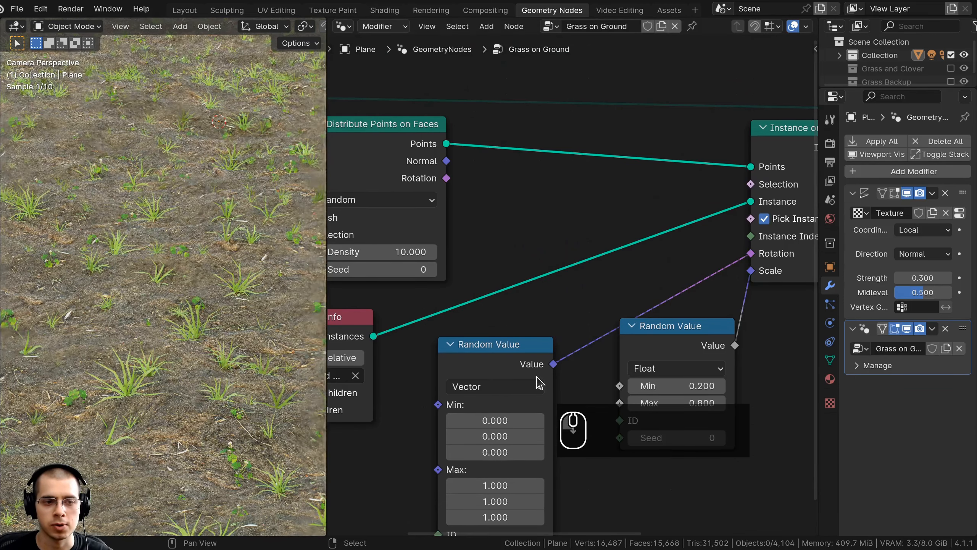
pyautogui.moveTo(533, 379); pyautogui.dragTo(542, 256, button='middle')
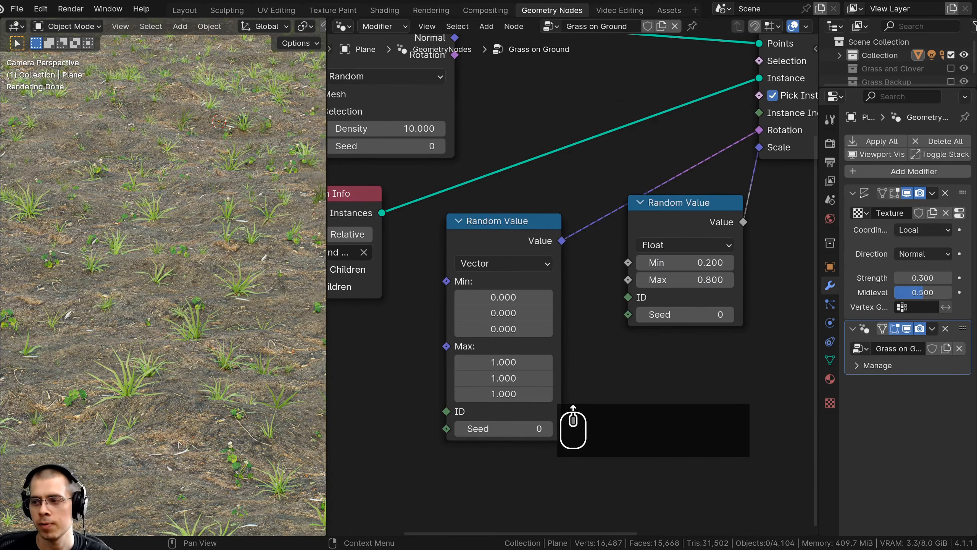
pyautogui.moveTo(574, 362); pyautogui.dragTo(577, 354, button='middle')
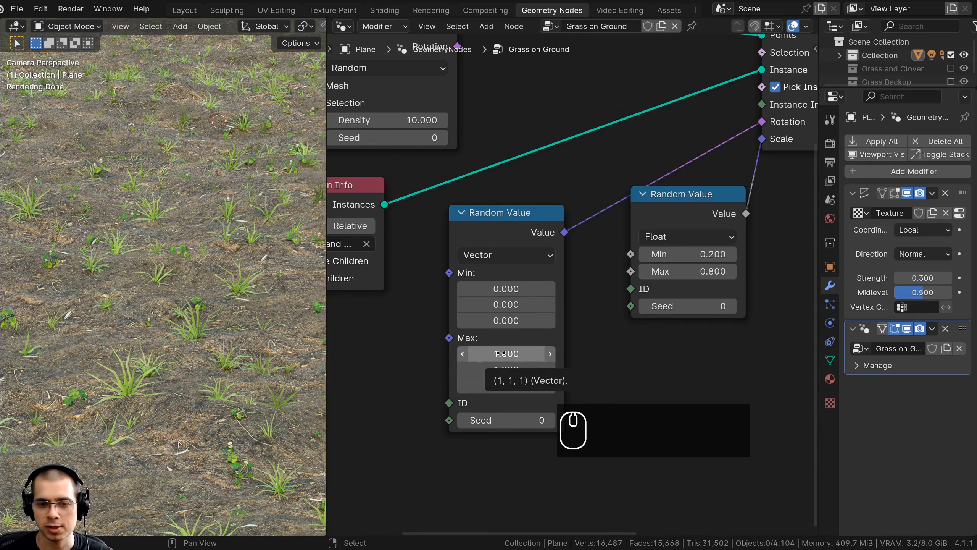
pyautogui.moveTo(500, 353)
pyautogui.mouseDown()
pyautogui.moveTo(500, 385)
pyautogui.moveTo(502, 354)
pyautogui.mouseUp()
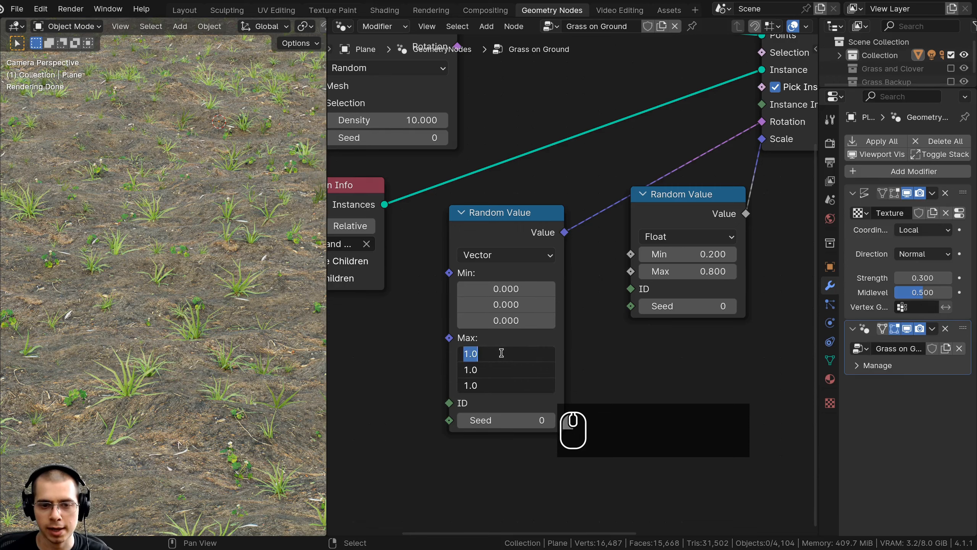
pyautogui.write('.4')
pyautogui.press('Return')
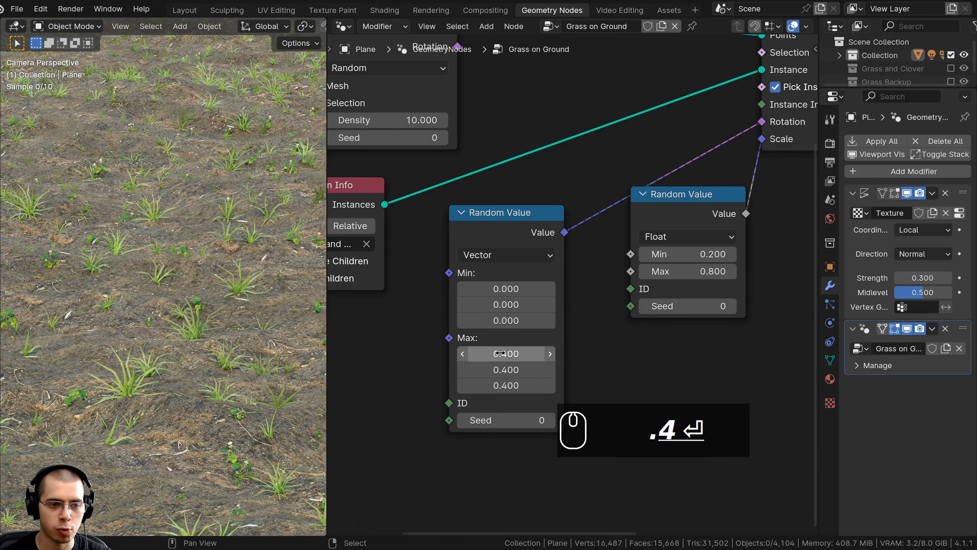
pyautogui.moveTo(461, 353); pyautogui.dragTo(570, 385)
pyautogui.rightClick(493, 350)
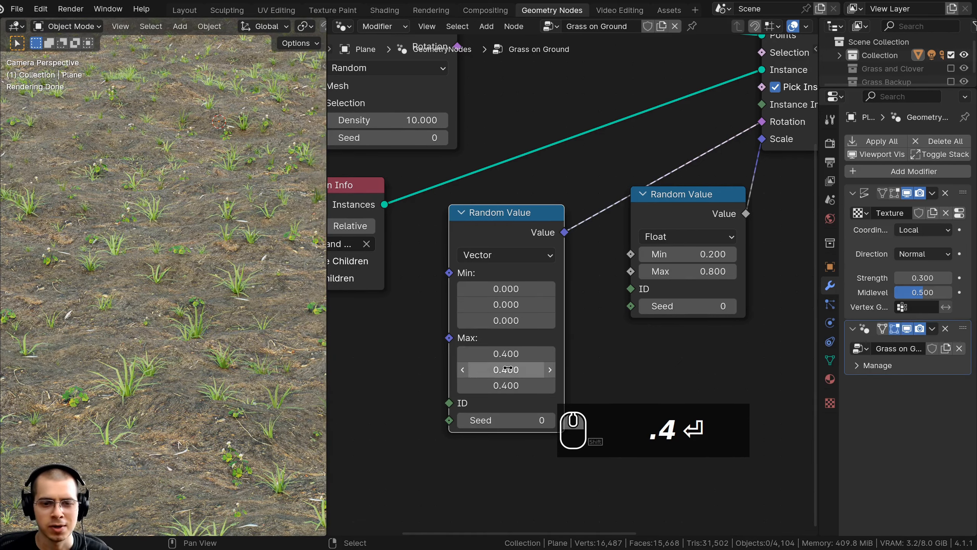
pyautogui.scroll(-1, 172, 306)
pyautogui.moveTo(561, 399); pyautogui.dragTo(555, 380, button='middle')
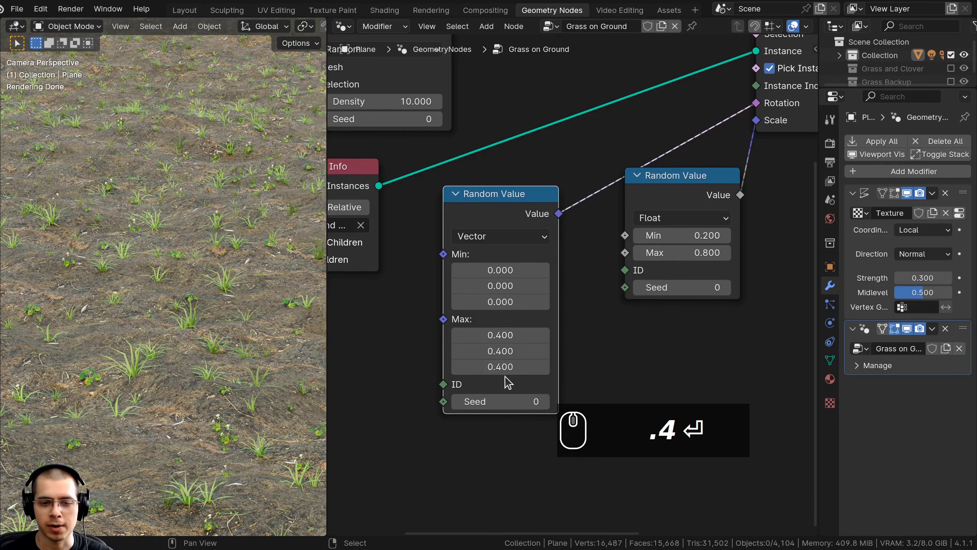
pyautogui.moveTo(481, 369); pyautogui.dragTo(677, 368)
pyautogui.rightClick(481, 374)
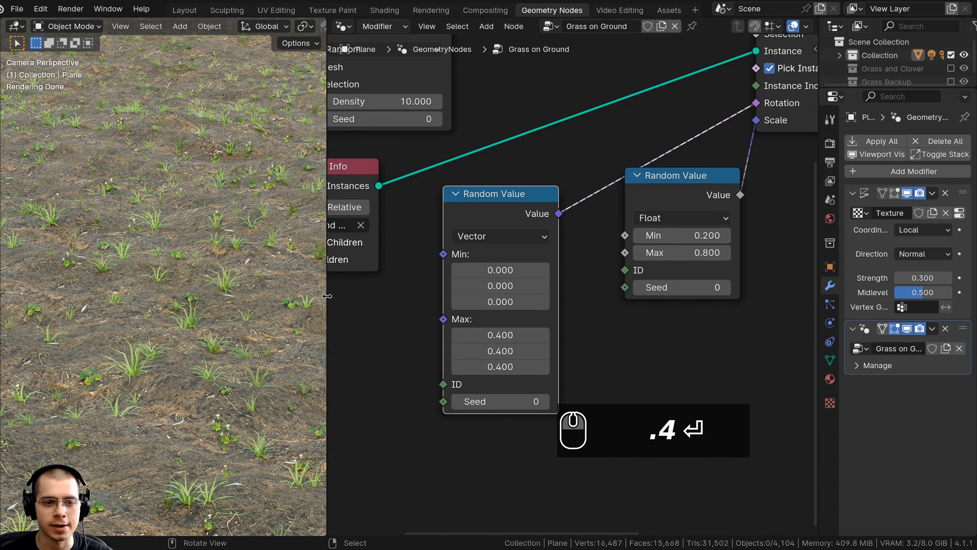
# - Set the Z component of the Vector Random Value node's Max to tau and check the grass rotation on the landscape
pyautogui.click(516, 370)
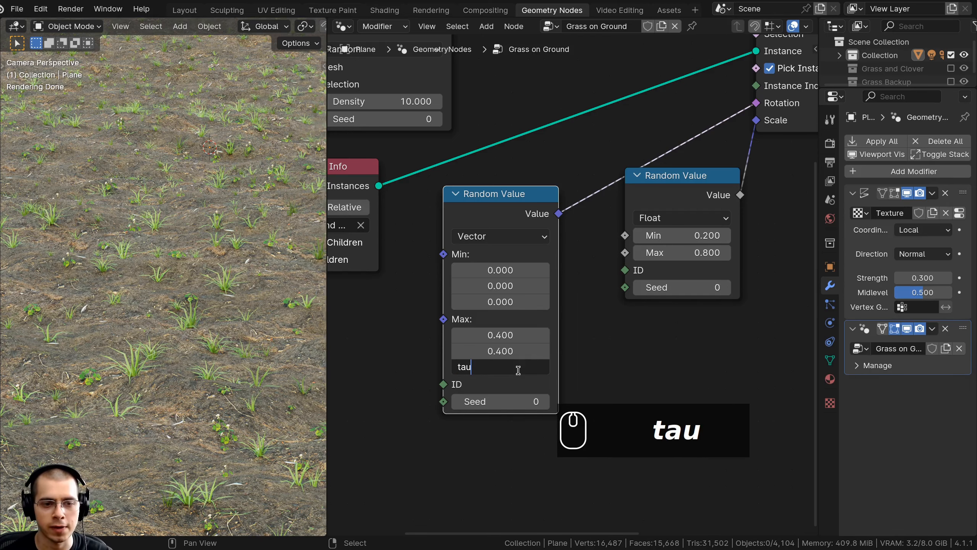
pyautogui.press('Return')
pyautogui.scroll(3, 500, 366)
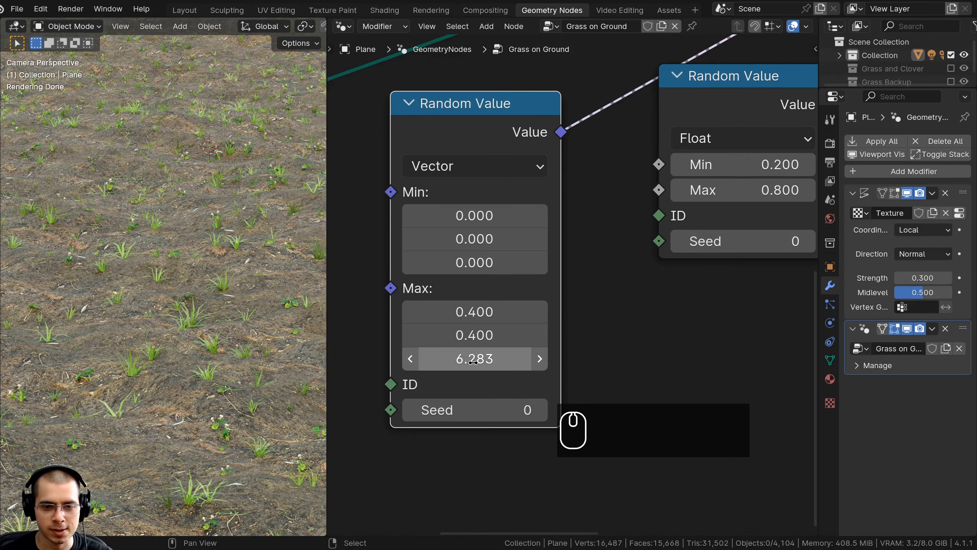
pyautogui.scroll(4, 183, 323)
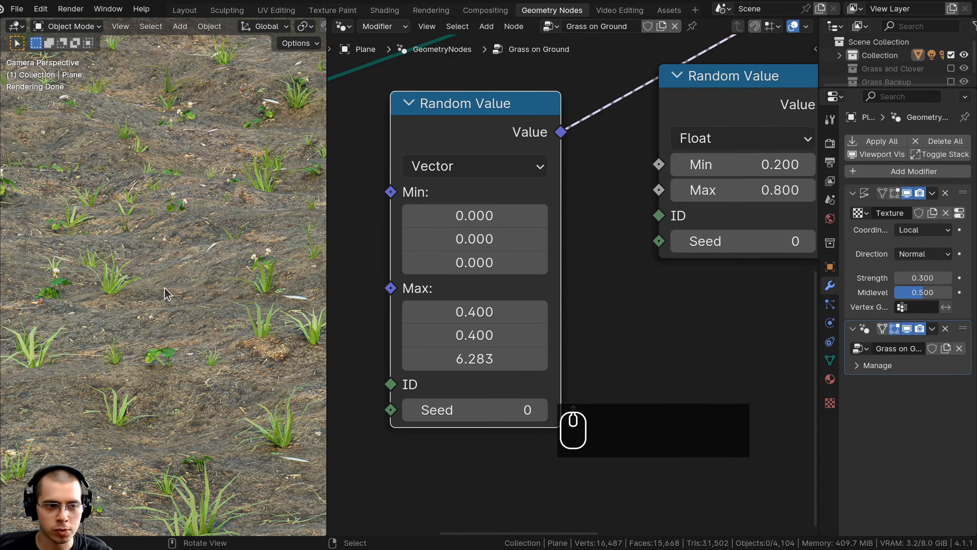
pyautogui.scroll(-4, 117, 296)
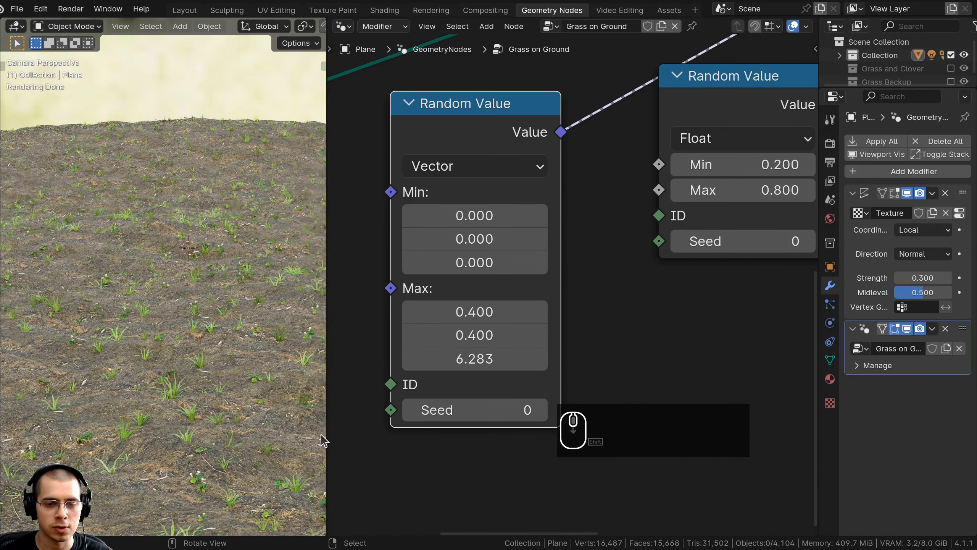
pyautogui.click(438, 356)
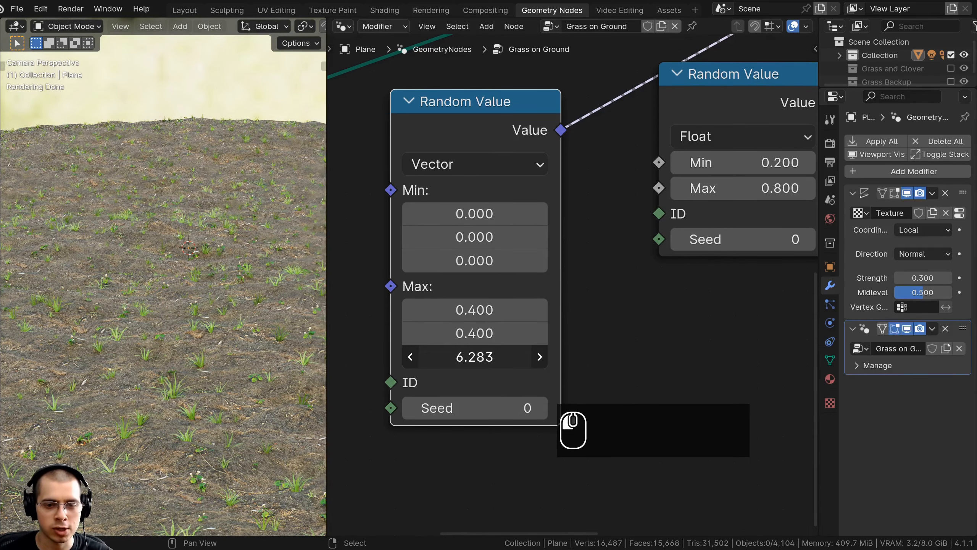
pyautogui.moveTo(454, 358); pyautogui.dragTo(510, 358)
pyautogui.rightClick(454, 358)
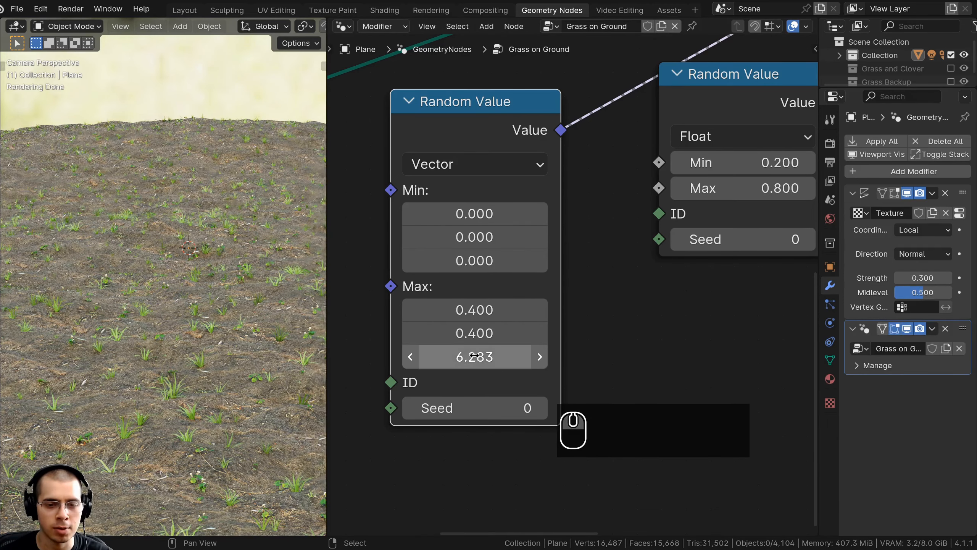
# - Raise the Density of the Distribute Points on Faces node to 127.9
pyautogui.scroll(-4, 148, 381)
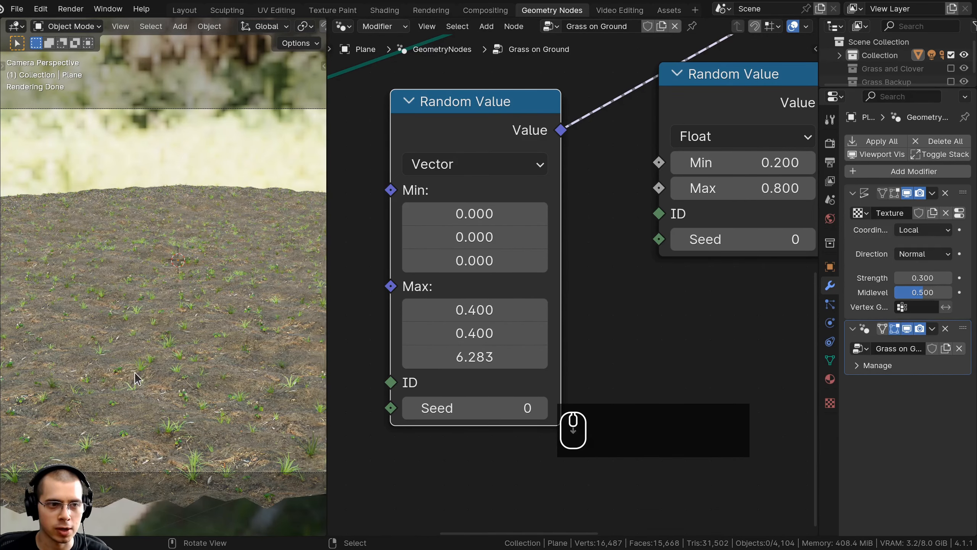
pyautogui.keyDown('shift'); pyautogui.moveTo(292, 341); pyautogui.dragTo(251, 266, button='middle'); pyautogui.keyUp('shift')
pyautogui.scroll(5, 252, 266)
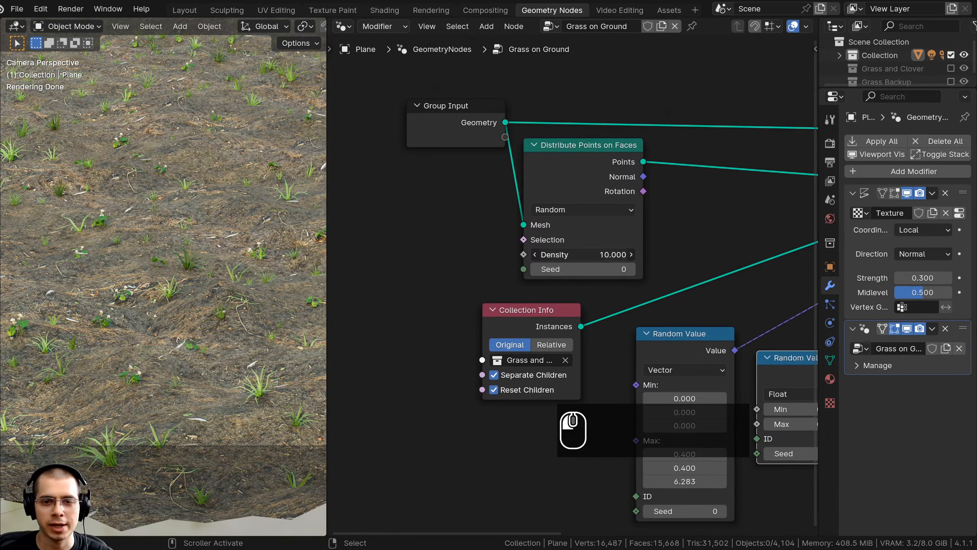
pyautogui.moveTo(563, 255); pyautogui.dragTo(629, 254)
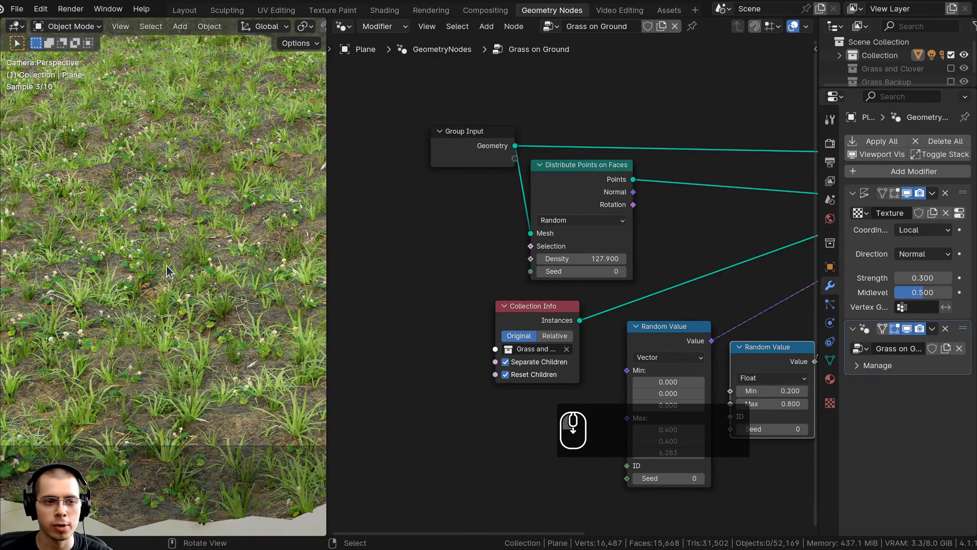
# - Examine the density and variation of the grass and clover in the camera view, both close up and from a distance
pyautogui.scroll(-3, 166, 265)
pyautogui.scroll(3, 181, 225)
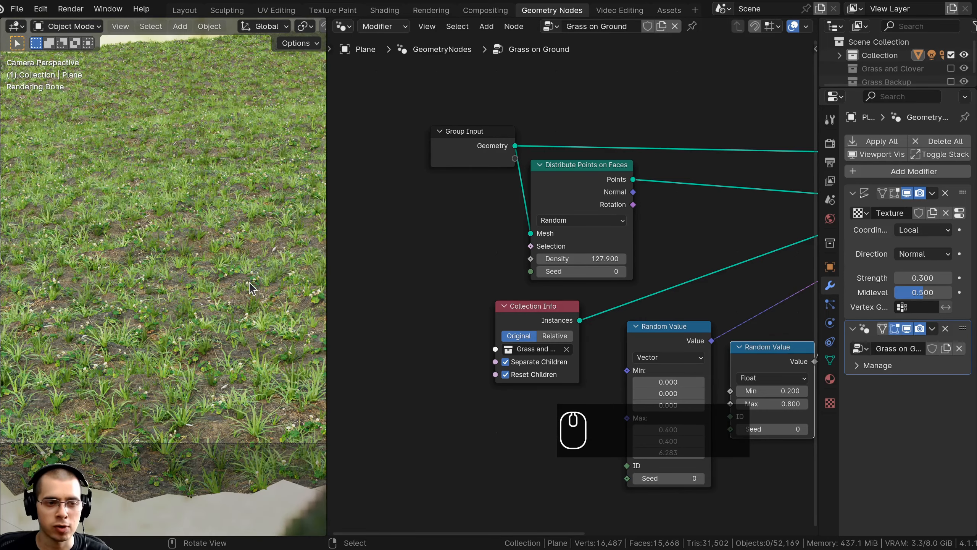
pyautogui.scroll(-3, 144, 185)
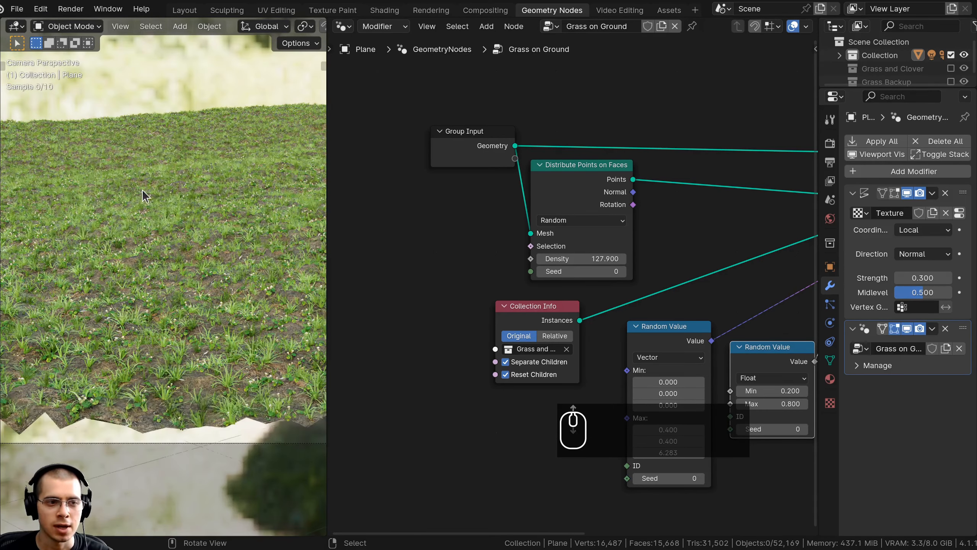
pyautogui.scroll(4, 187, 249)
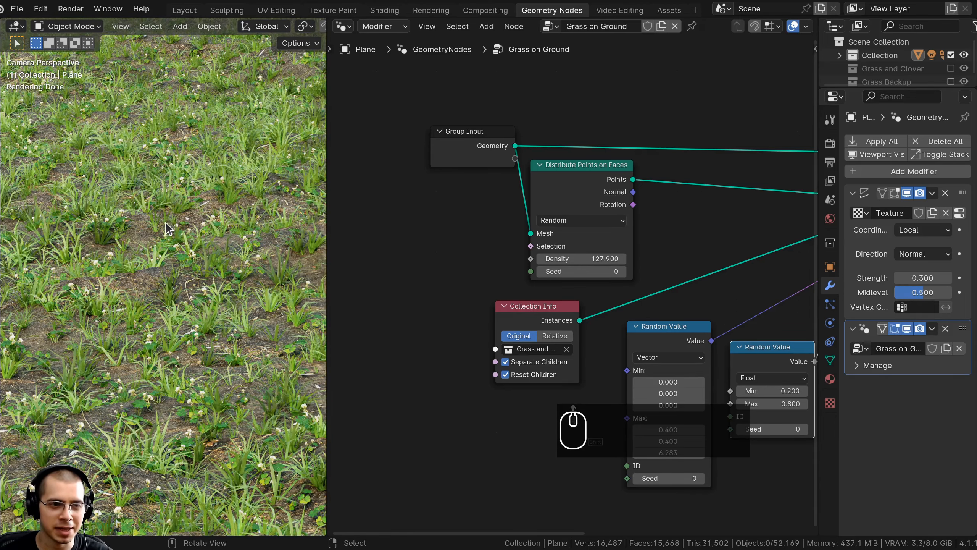
pyautogui.keyDown('shift'); pyautogui.moveTo(178, 254); pyautogui.dragTo(141, 191, button='middle'); pyautogui.keyUp('shift')
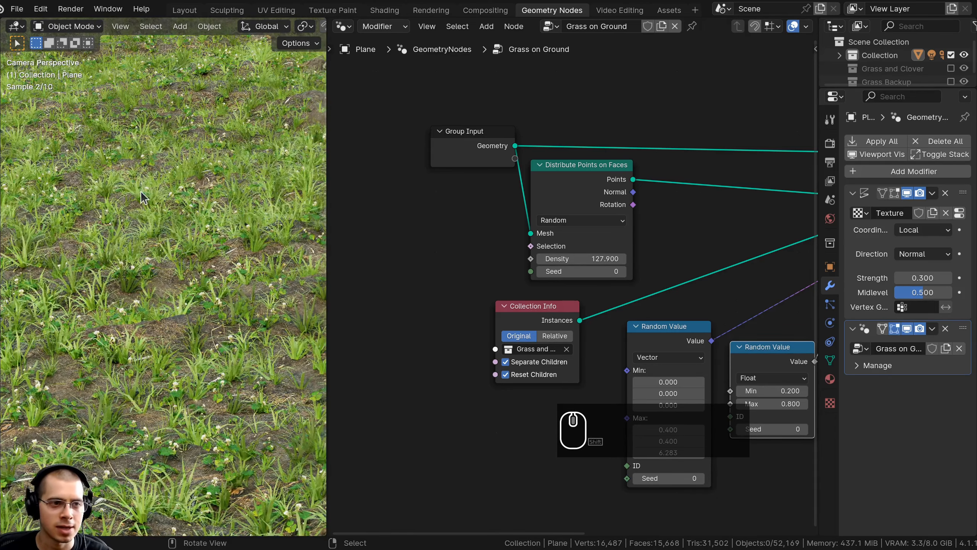
pyautogui.scroll(-2, 175, 250)
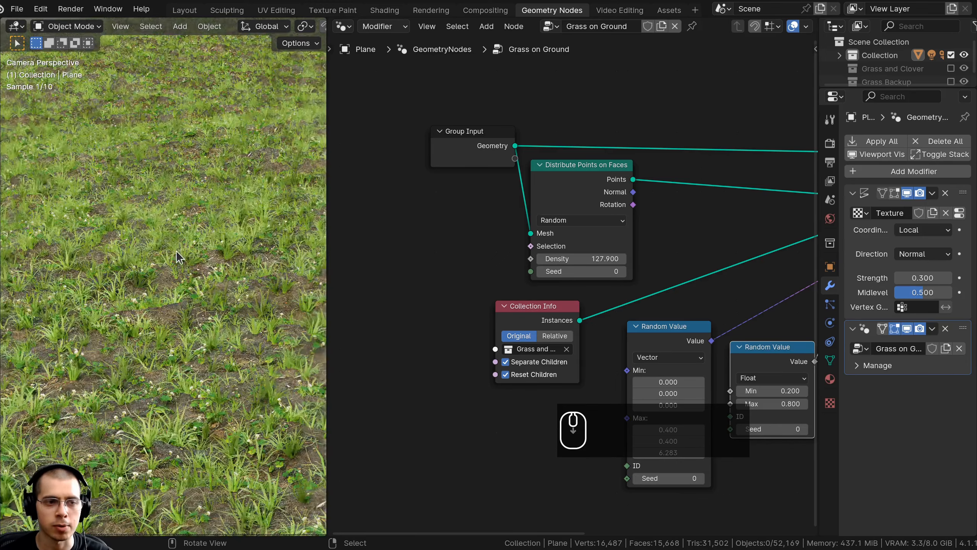
pyautogui.moveTo(471, 268); pyautogui.dragTo(521, 244, button='middle')
pyautogui.scroll(-3, 162, 167)
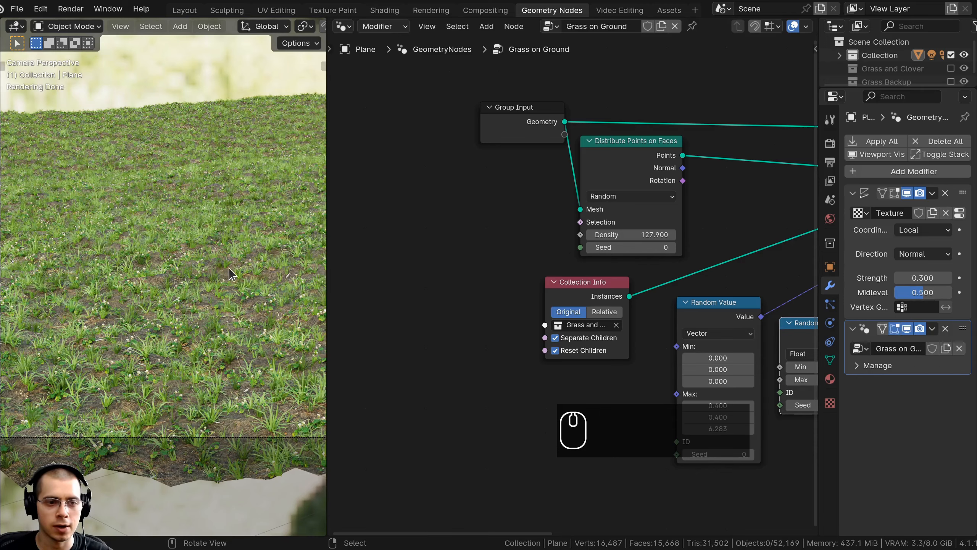
pyautogui.scroll(1, 229, 274)
# - Add a Noise Texture node before Distribute Points on Faces and connect its Fac output to the Density input
pyautogui.scroll(-1, 431, 210)
pyautogui.hotkey('shift', 'a')
pyautogui.click(457, 198)
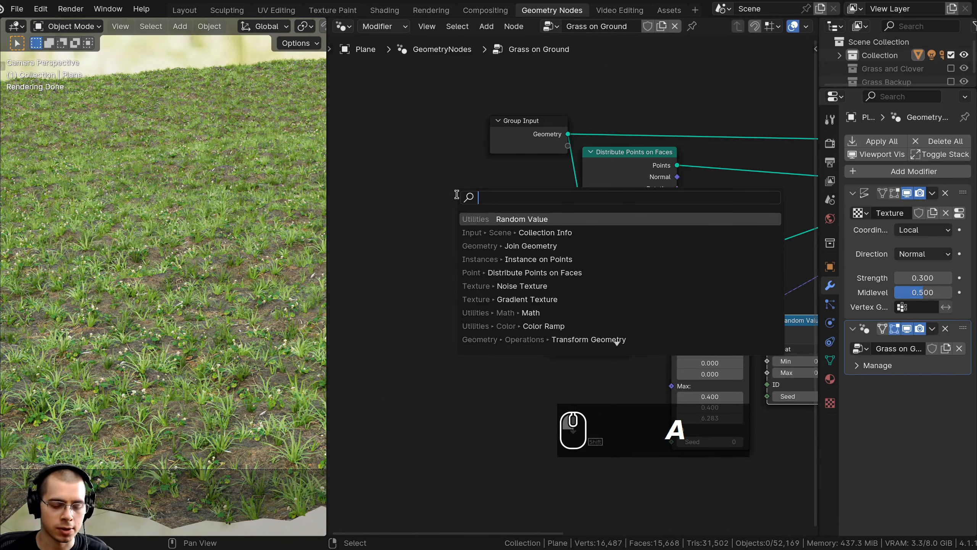
pyautogui.write('nois')
pyautogui.press('Return')
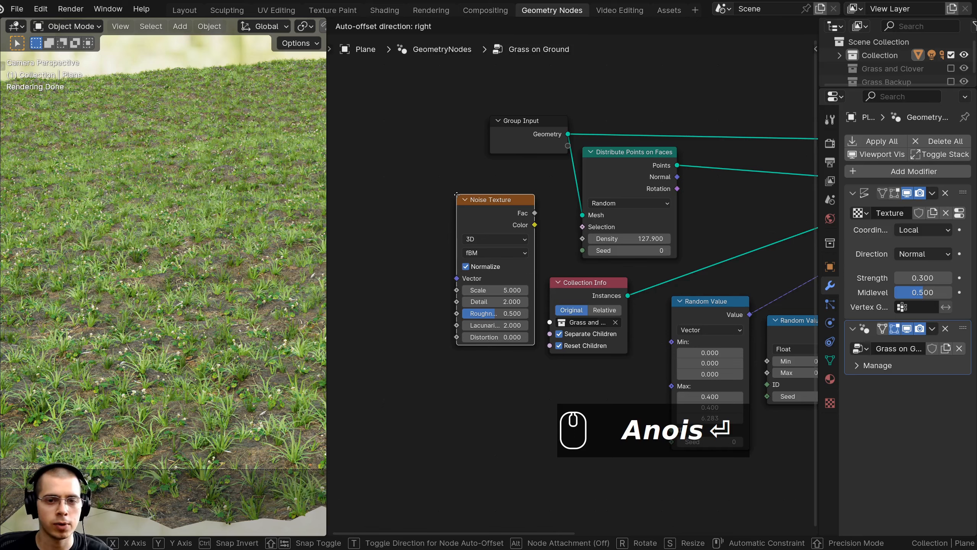
pyautogui.click(349, 191)
pyautogui.moveTo(401, 216); pyautogui.dragTo(422, 215, button='middle')
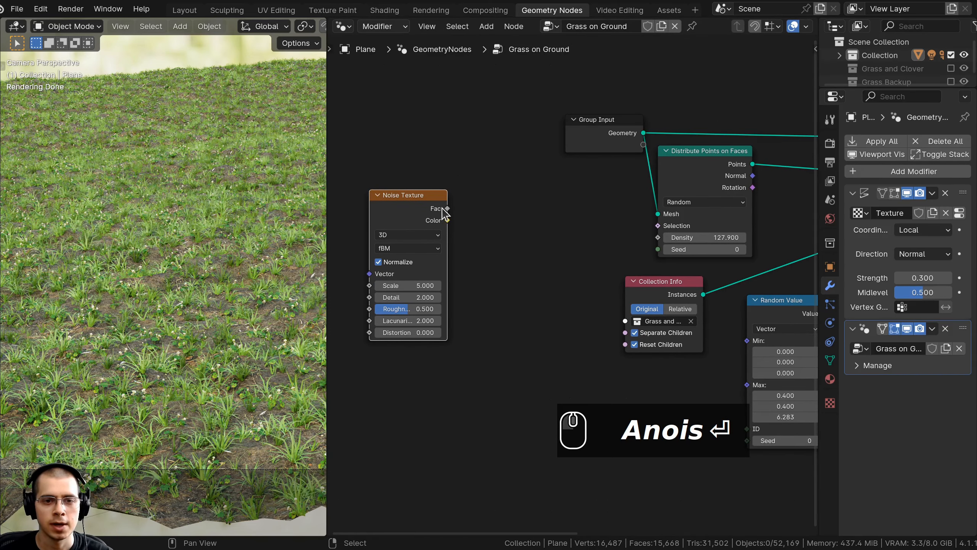
pyautogui.moveTo(446, 209); pyautogui.dragTo(657, 237)
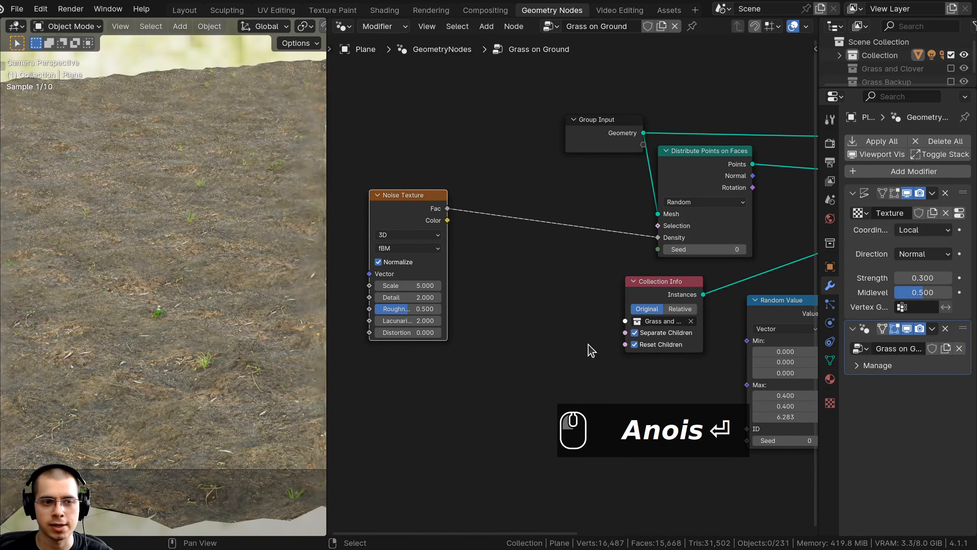
# - View the landscape from above and insert a Math node between the Noise Texture's Fac output and the Density input
pyautogui.moveTo(120, 212); pyautogui.dragTo(184, 269, button='middle')
pyautogui.scroll(2, 129, 260)
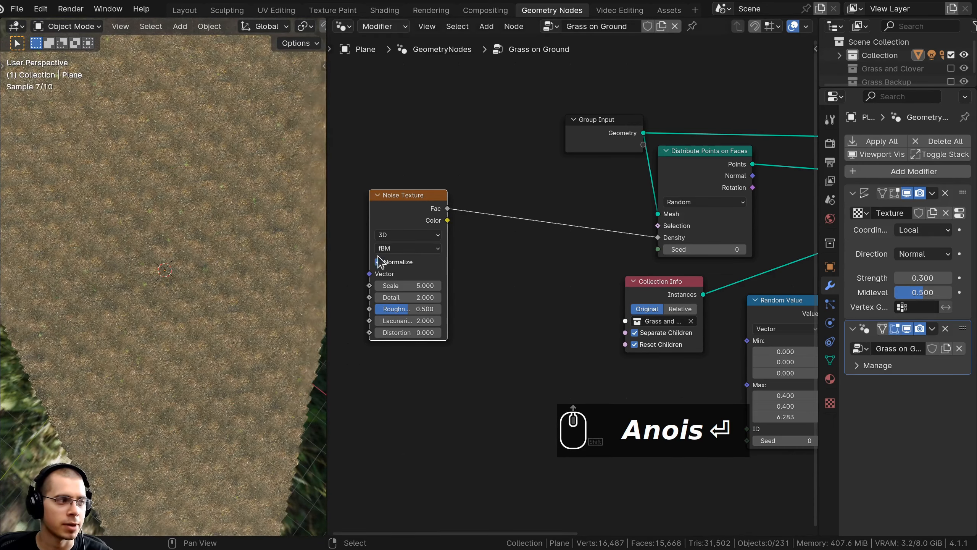
pyautogui.moveTo(327, 194); pyautogui.dragTo(344, 196)
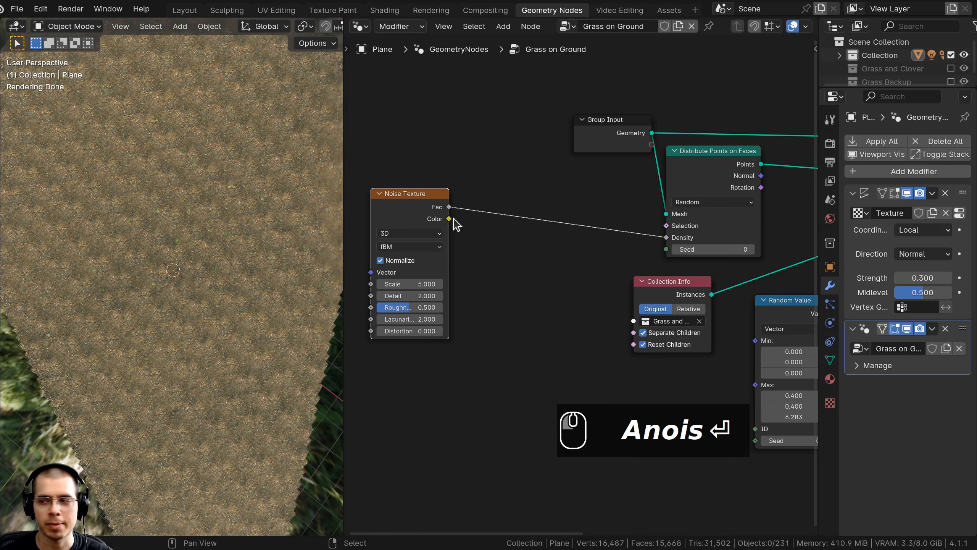
pyautogui.moveTo(600, 192); pyautogui.dragTo(595, 190, button='middle')
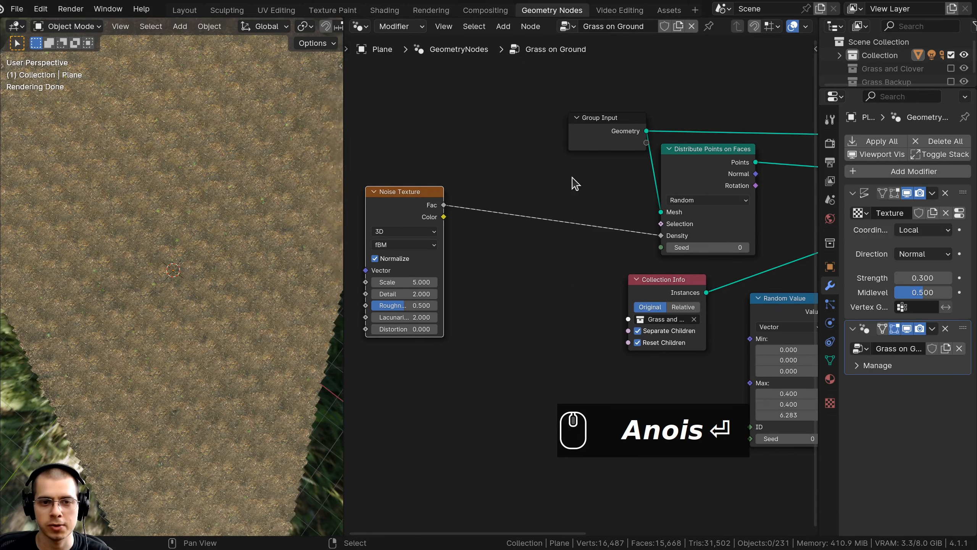
pyautogui.hotkey('shift', 'a')
pyautogui.write('ma')
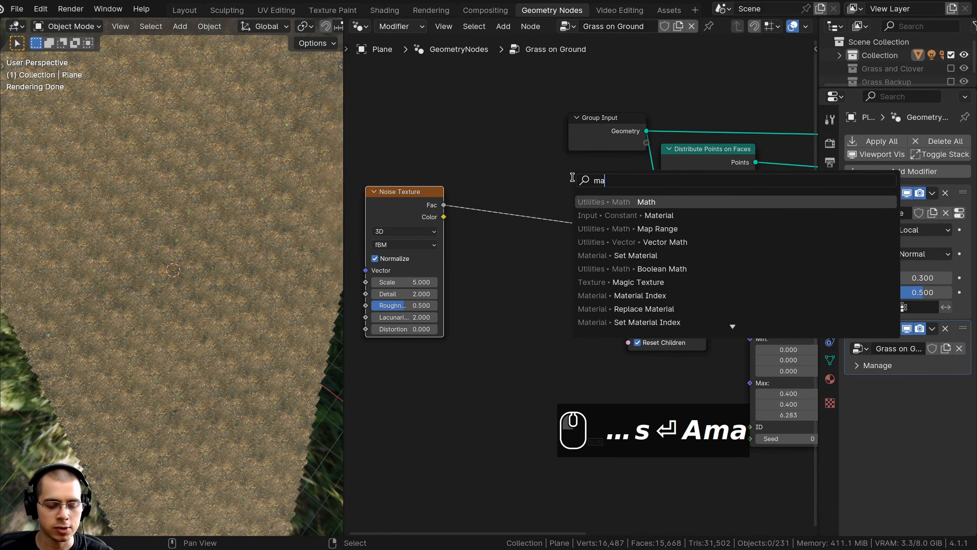
pyautogui.write('th')
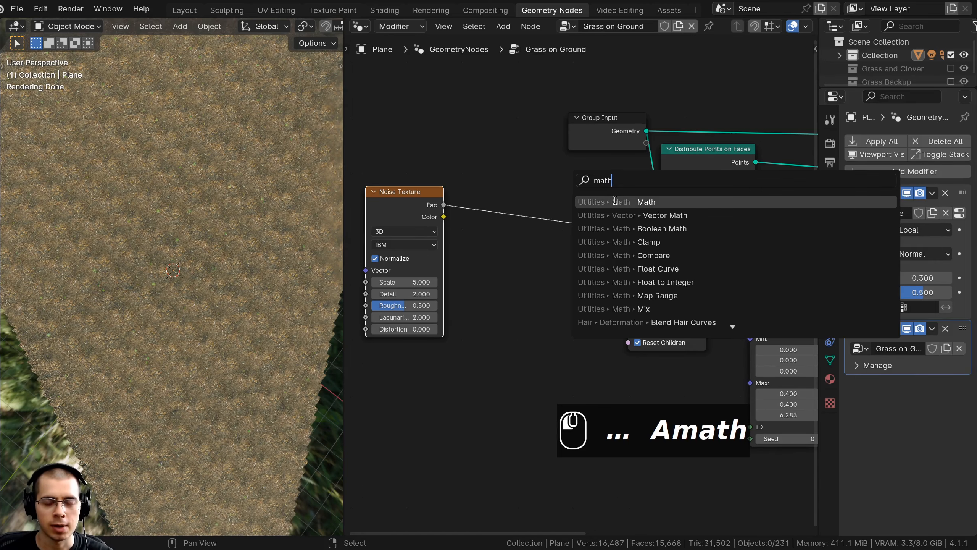
pyautogui.click(615, 202)
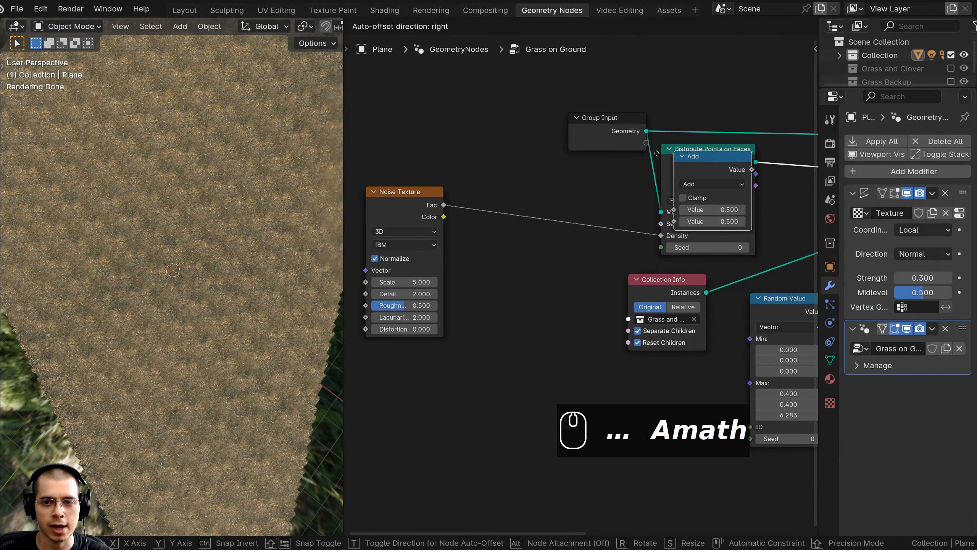
pyautogui.click(565, 194)
pyautogui.scroll(2, 577, 225)
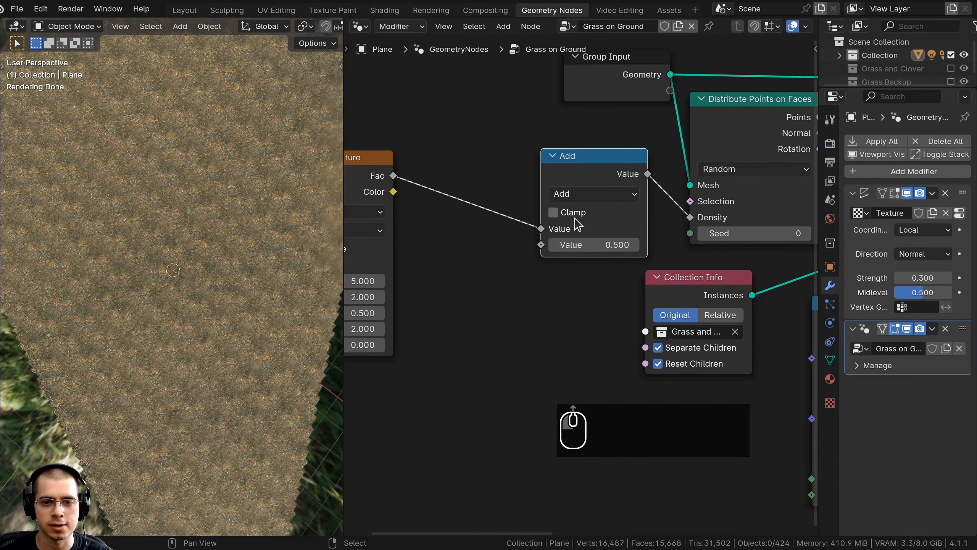
# - Switch the Math node to Multiply, tidy the node positions, and set its second value to 103.9
pyautogui.click(578, 194)
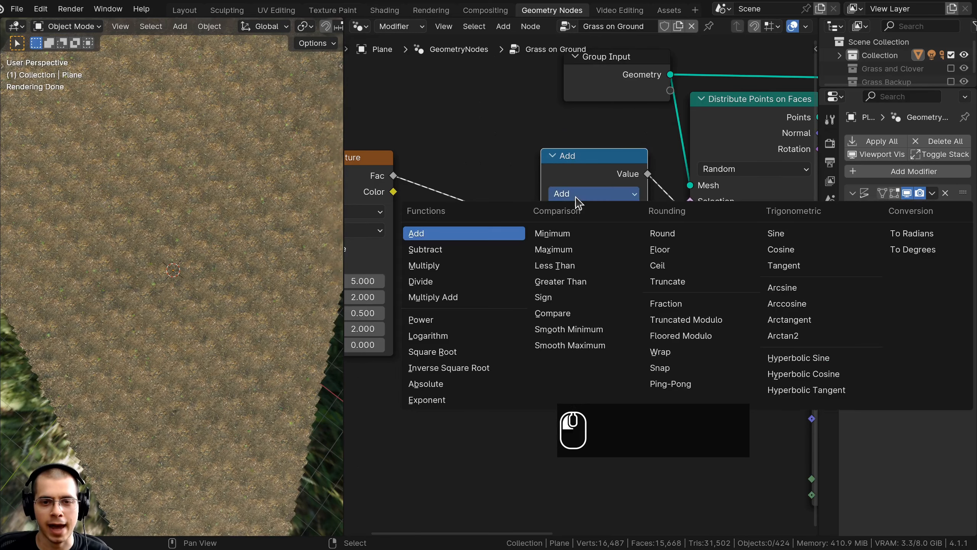
pyautogui.click(473, 267)
pyautogui.moveTo(596, 165)
pyautogui.mouseDown()
pyautogui.moveTo(612, 165)
pyautogui.moveTo(589, 160)
pyautogui.mouseUp()
pyautogui.scroll(-1, 589, 165)
pyautogui.moveTo(488, 167); pyautogui.dragTo(549, 158, button='middle')
pyautogui.moveTo(425, 174); pyautogui.dragTo(460, 158)
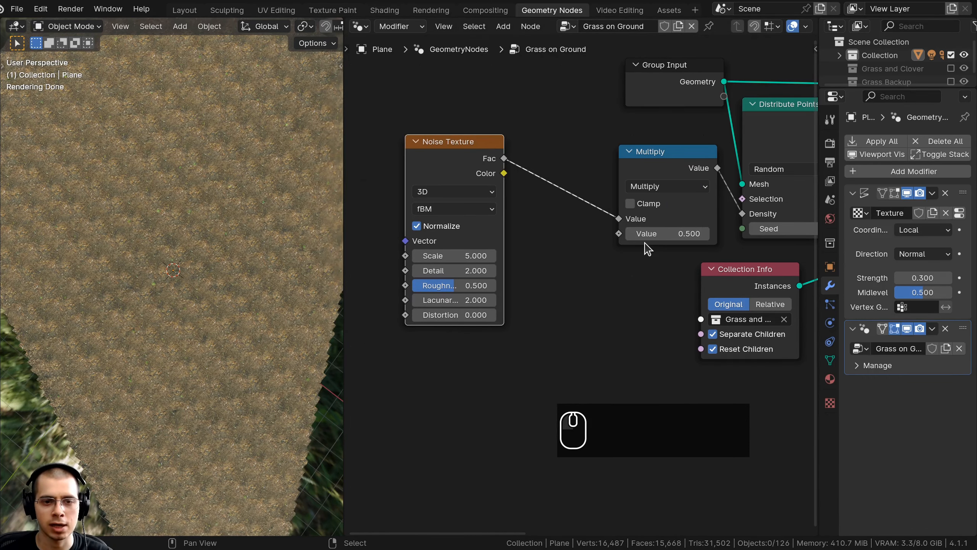
pyautogui.moveTo(670, 234); pyautogui.dragTo(808, 234)
pyautogui.moveTo(668, 233); pyautogui.dragTo(677, 234)
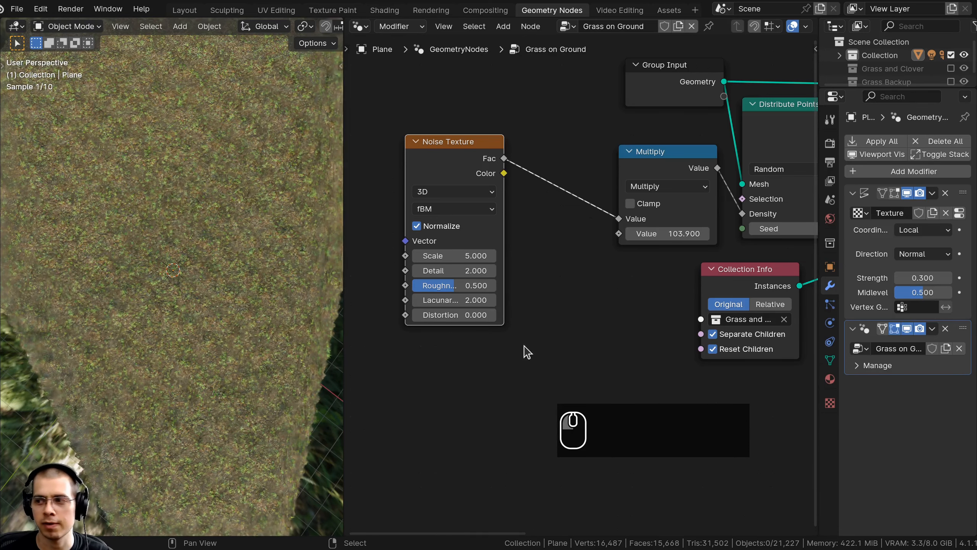
# - Set the Noise Texture scale to 1 and raise the Multiply node's value to 334.1
pyautogui.scroll(2, 443, 317)
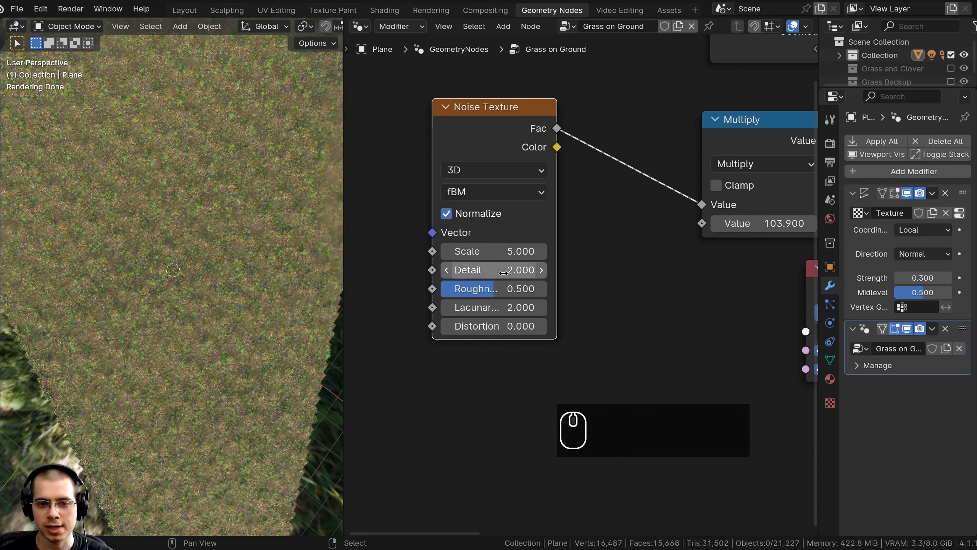
pyautogui.click(495, 253)
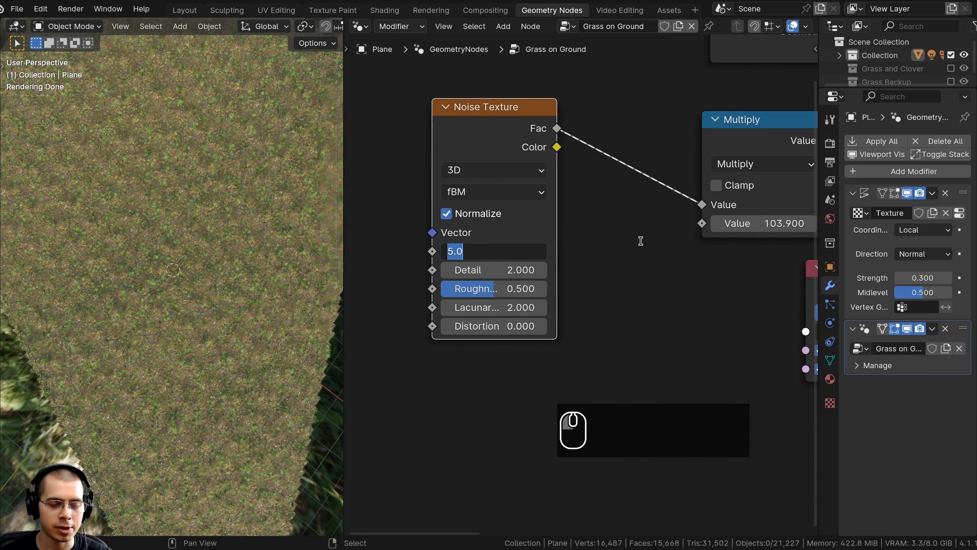
pyautogui.write('1')
pyautogui.press('Return')
pyautogui.moveTo(808, 222); pyautogui.dragTo(649, 252, button='middle')
pyautogui.moveTo(615, 255); pyautogui.dragTo(704, 255)
# - Examine how the noise distributes the grass across the landscape from above and through the camera
pyautogui.scroll(3, 159, 277)
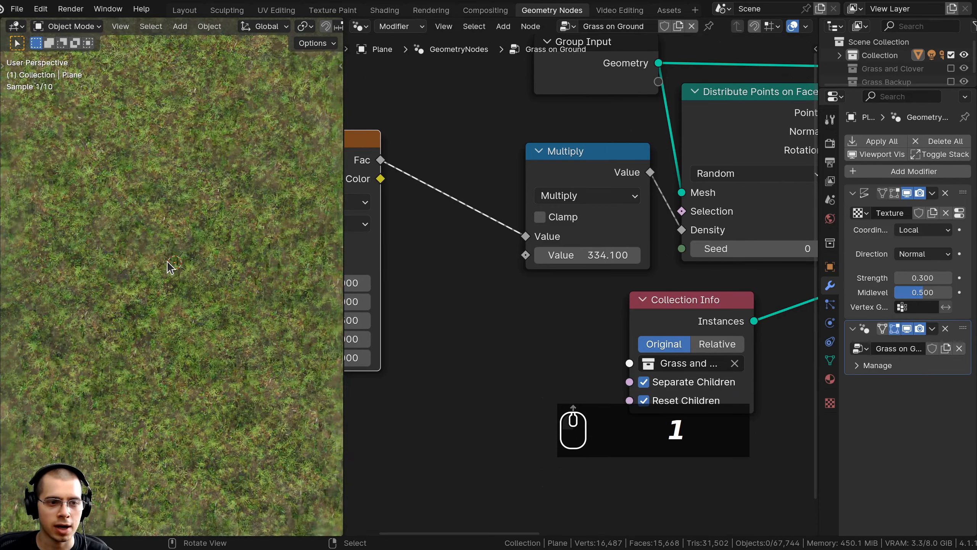
pyautogui.keyDown('shift'); pyautogui.scroll(2, 172, 310); pyautogui.keyUp('shift')
pyautogui.scroll(4, 172, 305)
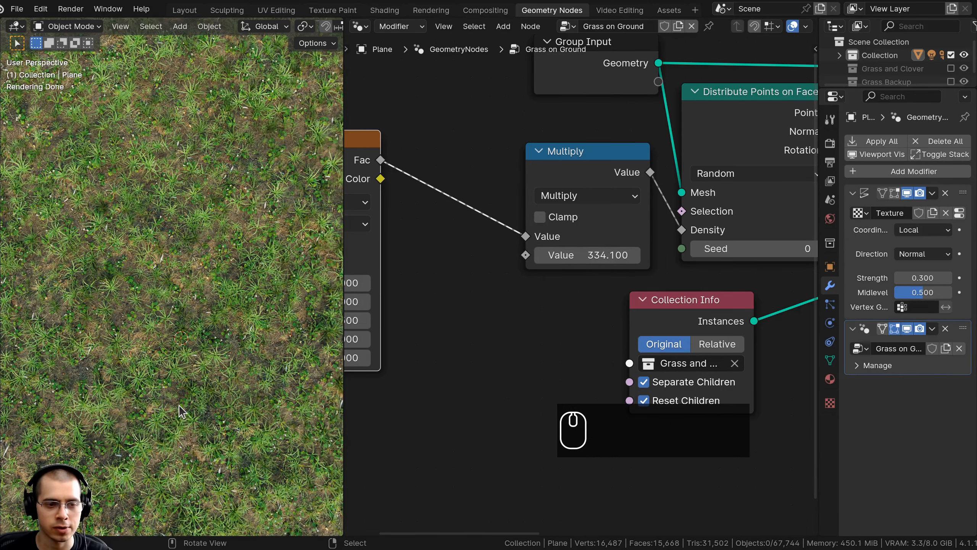
pyautogui.press('KP_0')
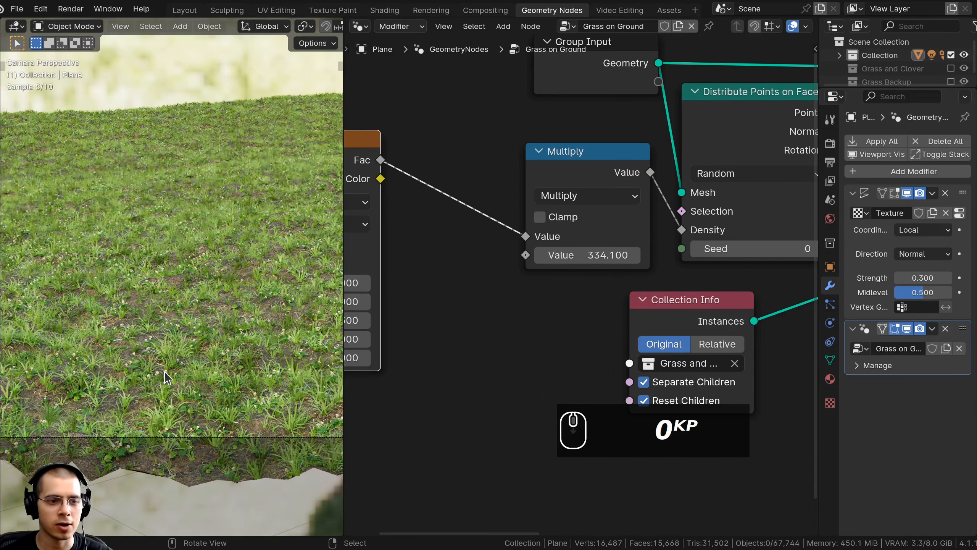
pyautogui.moveTo(162, 309); pyautogui.dragTo(196, 408, button='middle')
pyautogui.moveTo(457, 268); pyautogui.dragTo(524, 310, button='middle')
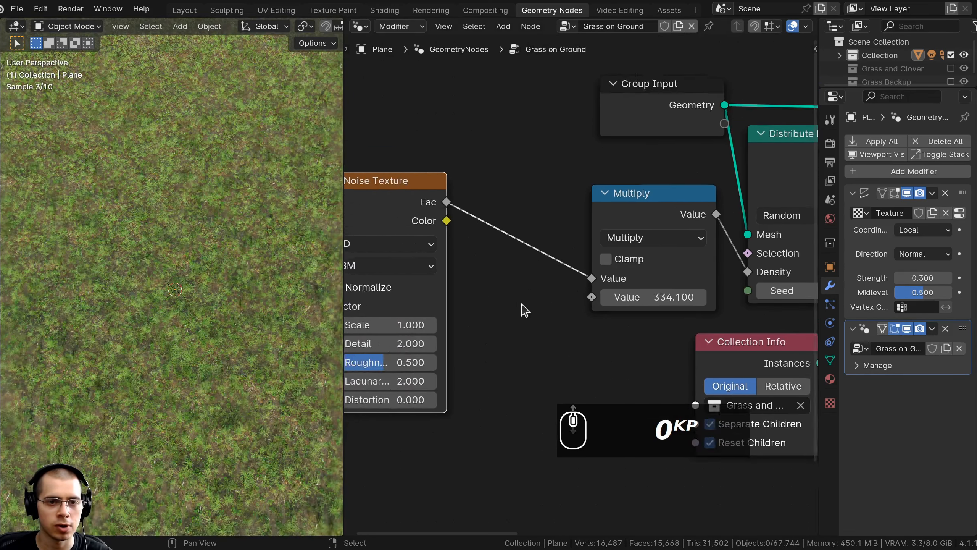
# - Insert a Color Ramp node between the Noise Texture and the Multiply node, and arrange the three nodes in a row
pyautogui.scroll(-4, 525, 310)
pyautogui.hotkey('shift', 'a')
pyautogui.click(513, 152)
pyautogui.write('co')
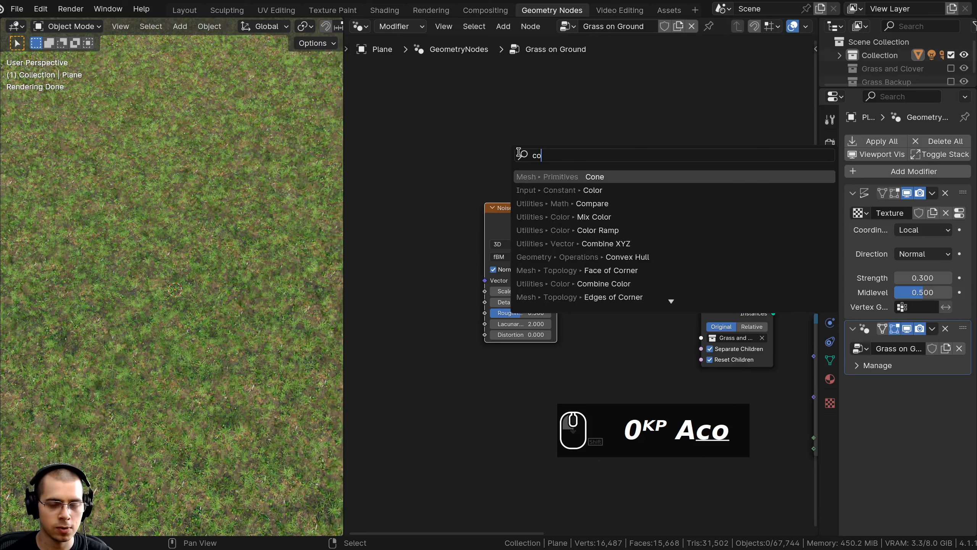
pyautogui.write('l')
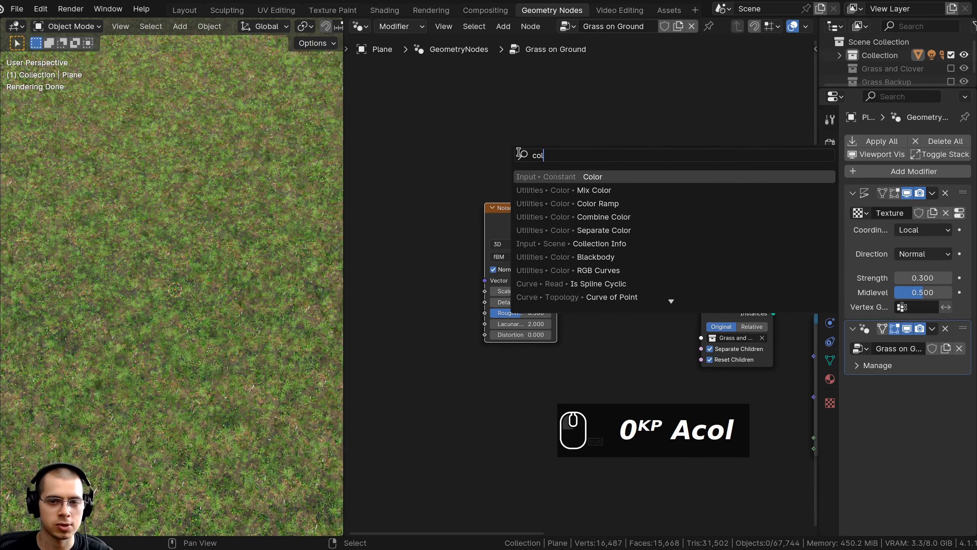
pyautogui.click(584, 210)
pyautogui.click(496, 244)
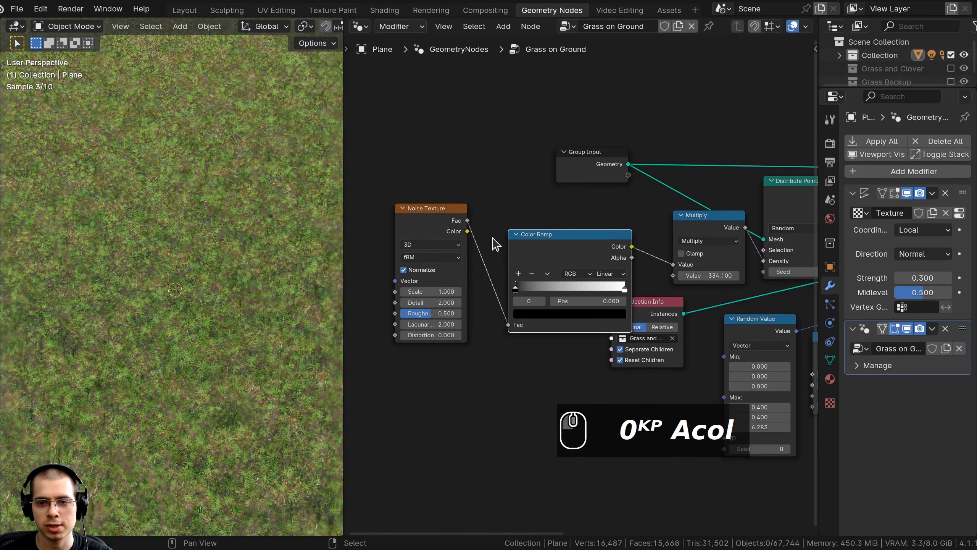
pyautogui.moveTo(415, 221); pyautogui.dragTo(405, 220)
pyautogui.moveTo(562, 237); pyautogui.dragTo(534, 205)
pyautogui.moveTo(707, 221); pyautogui.dragTo(662, 221)
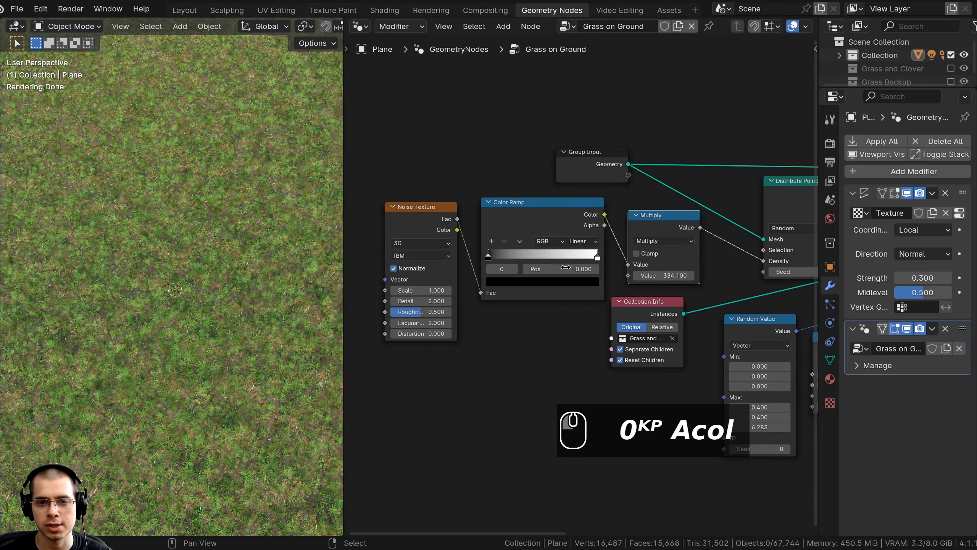
# - Increase the Color Ramp's contrast by moving the black stop inward and the white stop to position 0.696
pyautogui.scroll(2, 472, 260)
pyautogui.moveTo(451, 260); pyautogui.dragTo(502, 262)
pyautogui.moveTo(601, 259); pyautogui.dragTo(547, 256)
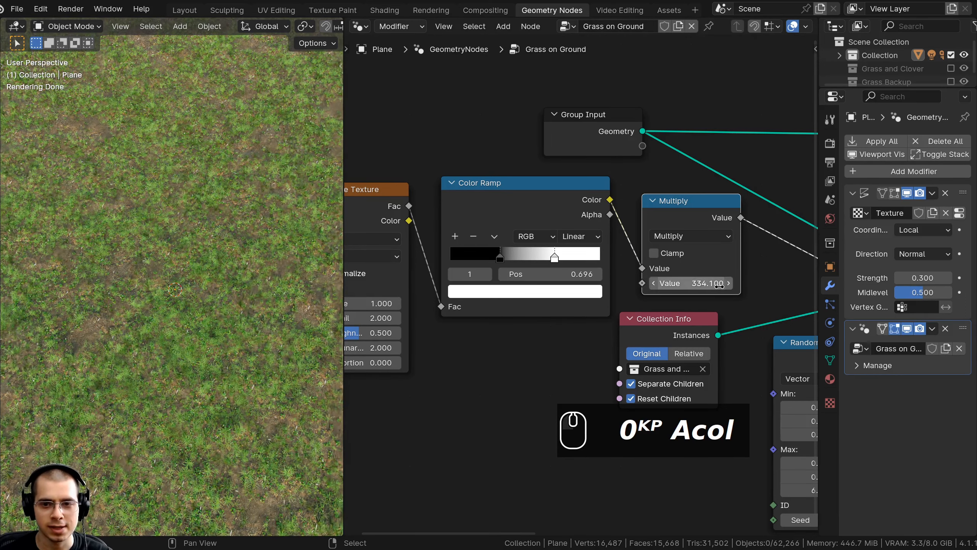
# - Set the Multiply node's second value to 50
pyautogui.click(701, 284)
pyautogui.write('50')
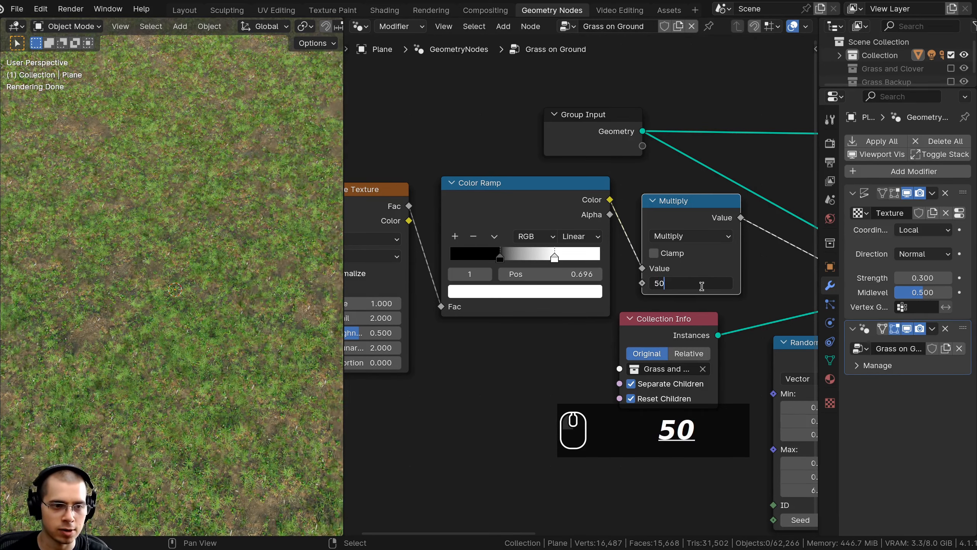
pyautogui.press('Return')
# - Bring the Color Ramp stops closer together, with the dark stop at 0.460, and lighten the dark stop to grey 737373
pyautogui.scroll(2, 548, 250)
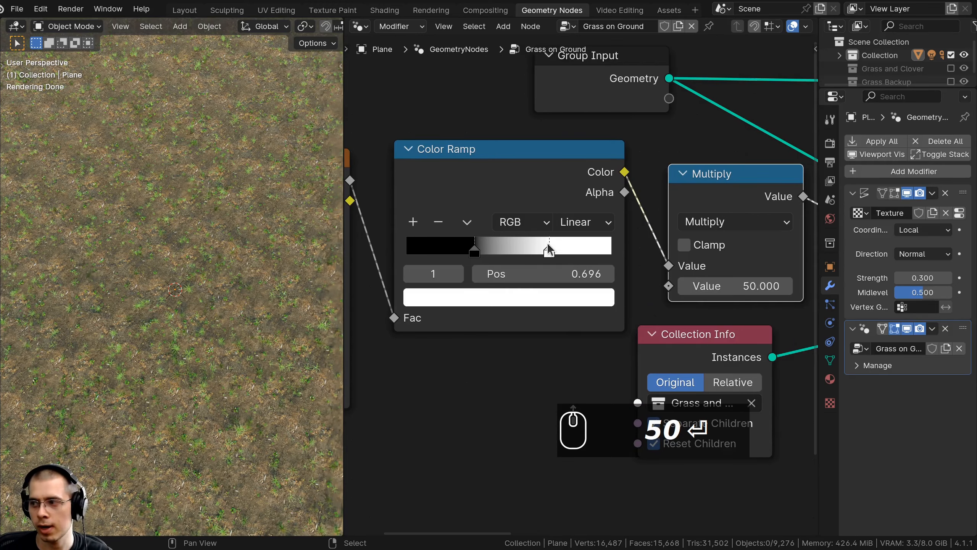
pyautogui.moveTo(548, 250); pyautogui.dragTo(502, 254)
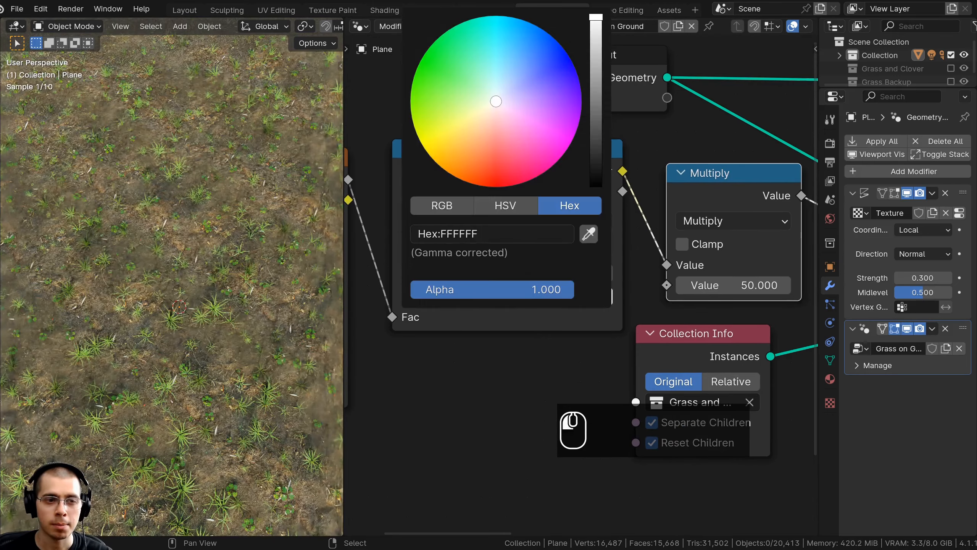
pyautogui.moveTo(594, 18); pyautogui.dragTo(593, 110)
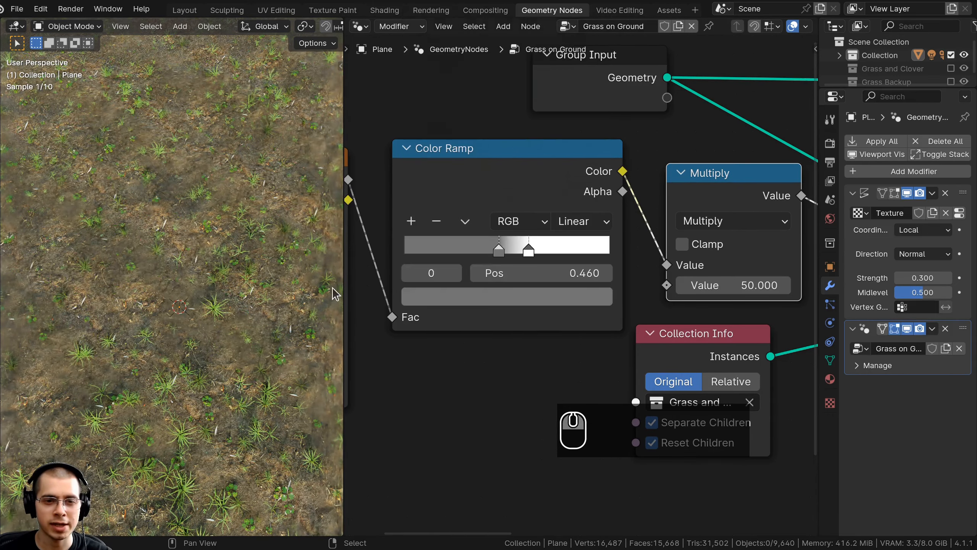
# - Try darkening the Color Ramp's grey stop towards black to compare the grass density, and check its colour value
pyautogui.click(482, 307)
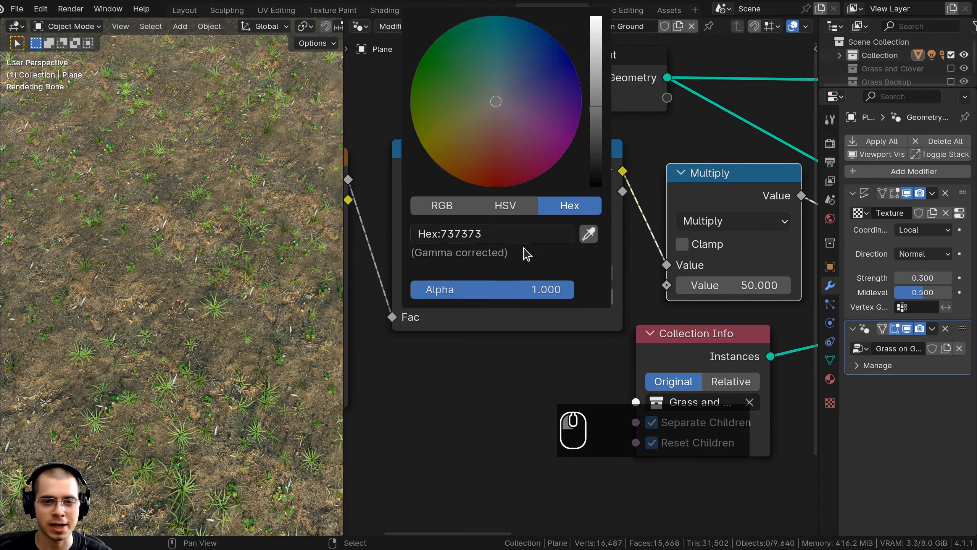
pyautogui.moveTo(593, 113); pyautogui.dragTo(595, 186)
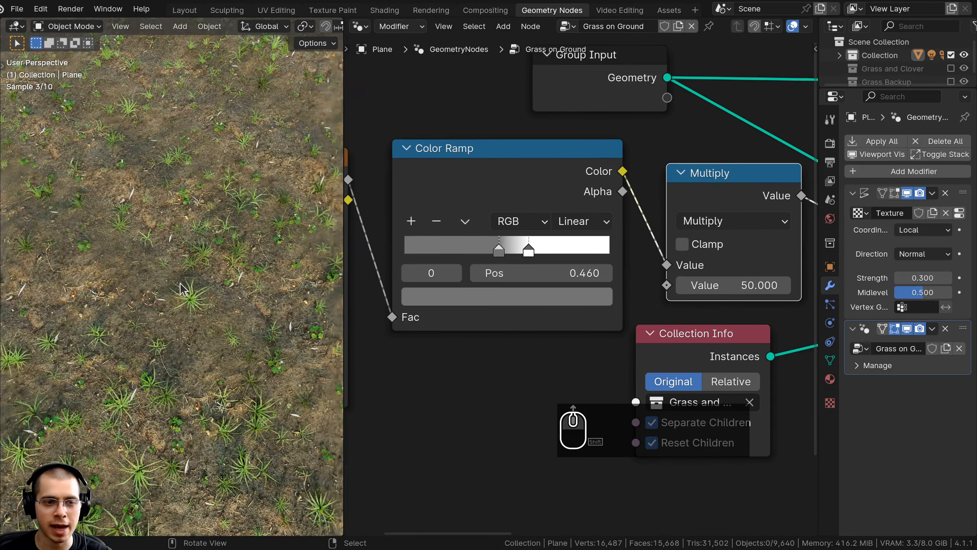
pyautogui.click(513, 304)
pyautogui.moveTo(595, 171)
pyautogui.mouseDown()
pyautogui.moveTo(595, 186)
pyautogui.moveTo(594, 171)
pyautogui.mouseUp()
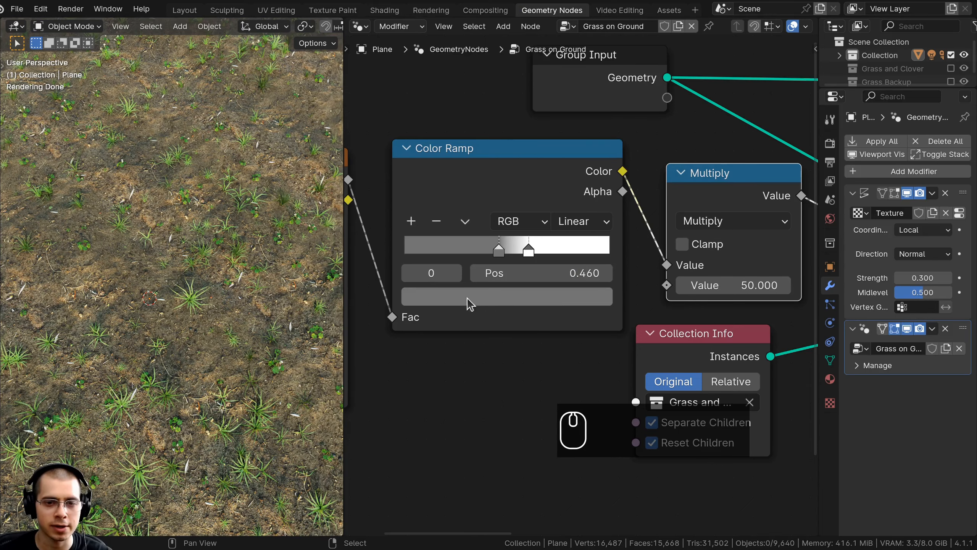
pyautogui.scroll(-1, 477, 289)
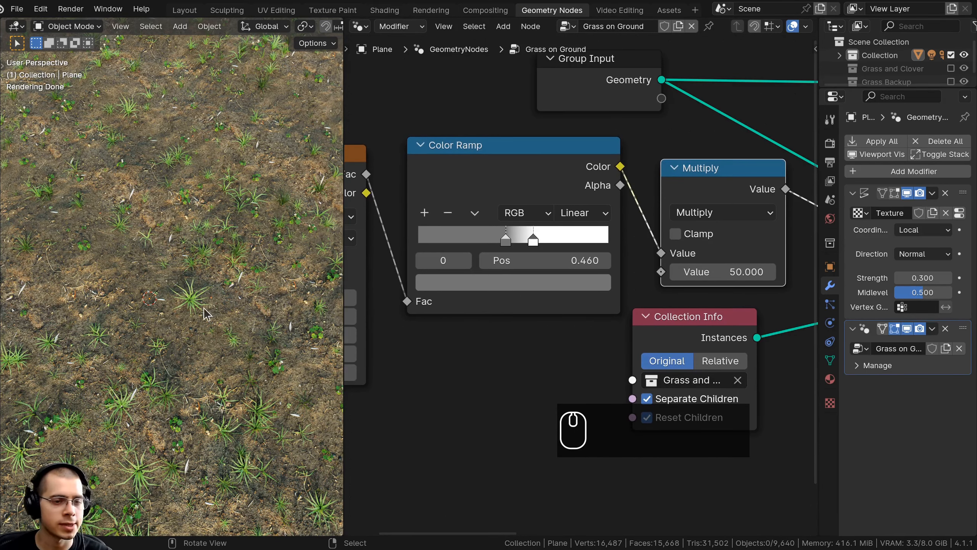
pyautogui.click(488, 287)
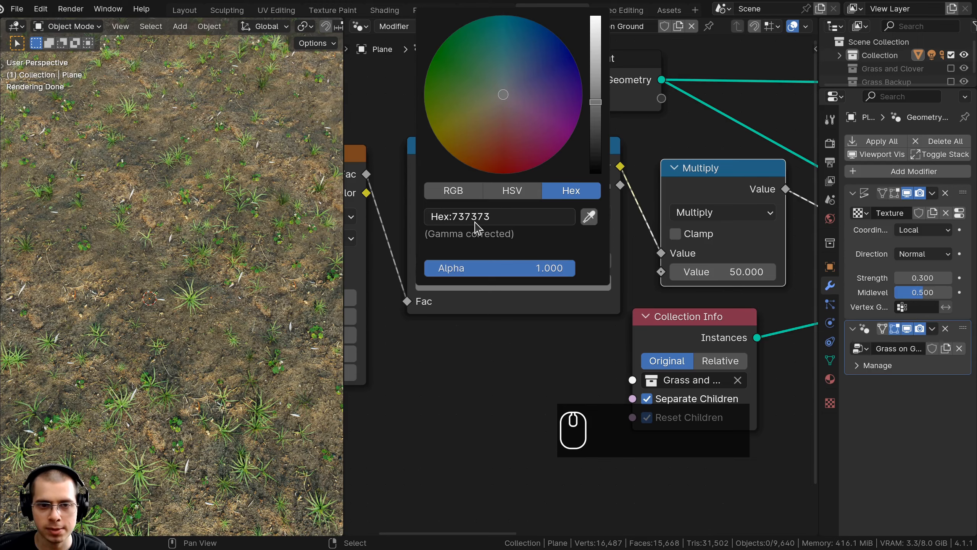
pyautogui.scroll(-2, 392, 404)
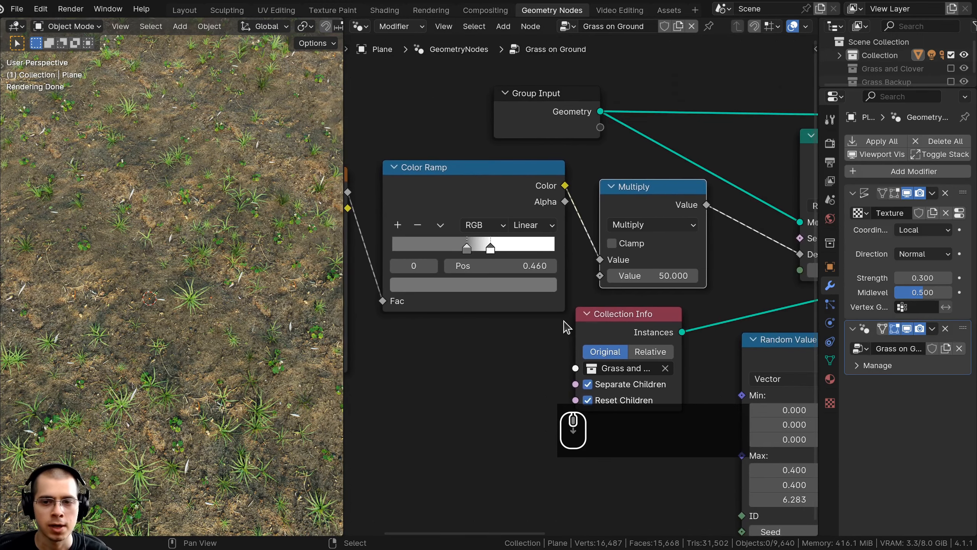
# - Raise the Multiply node's second value to 416.7 and view the landscape through the camera
pyautogui.moveTo(635, 276); pyautogui.dragTo(774, 276)
pyautogui.scroll(3, 186, 338)
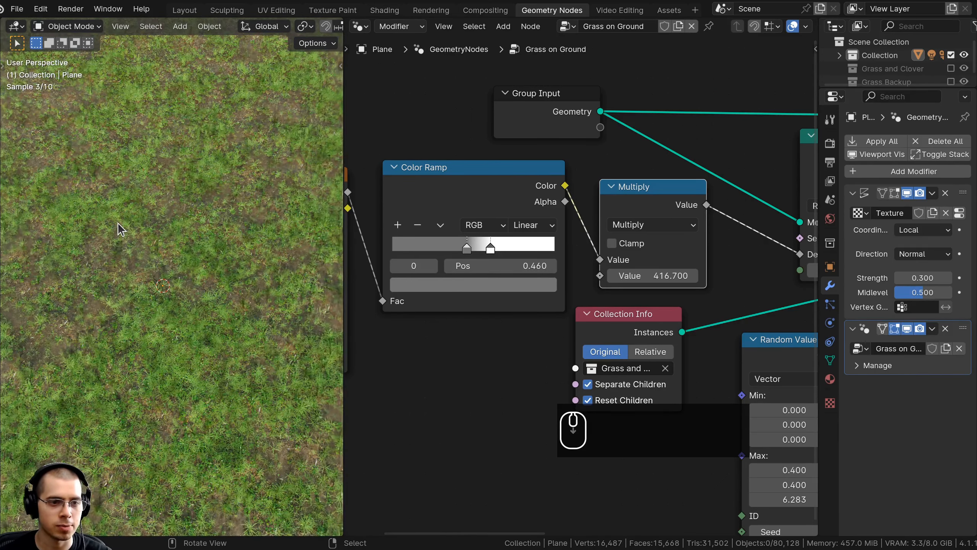
pyautogui.press('KP_0')
pyautogui.scroll(-1, 623, 281)
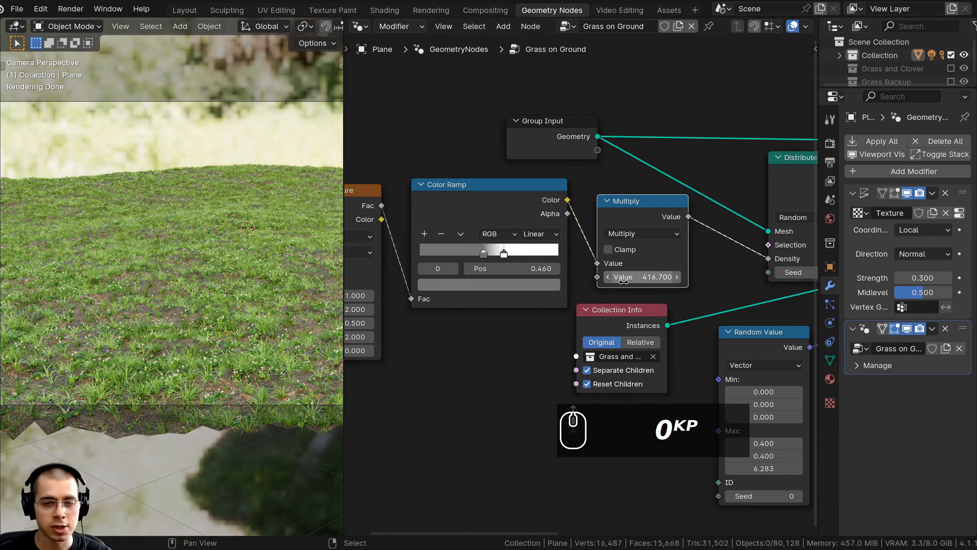
# - Raise the Multiply node's second value to 461.2 and finally to 1500 for dense grass in the camera view
pyautogui.click(650, 277)
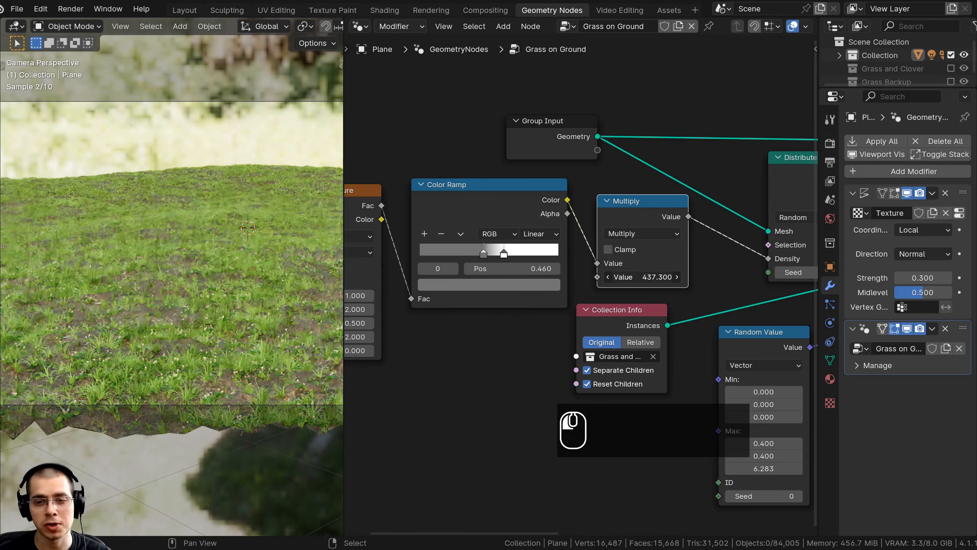
pyautogui.write('461.2')
pyautogui.press('Return')
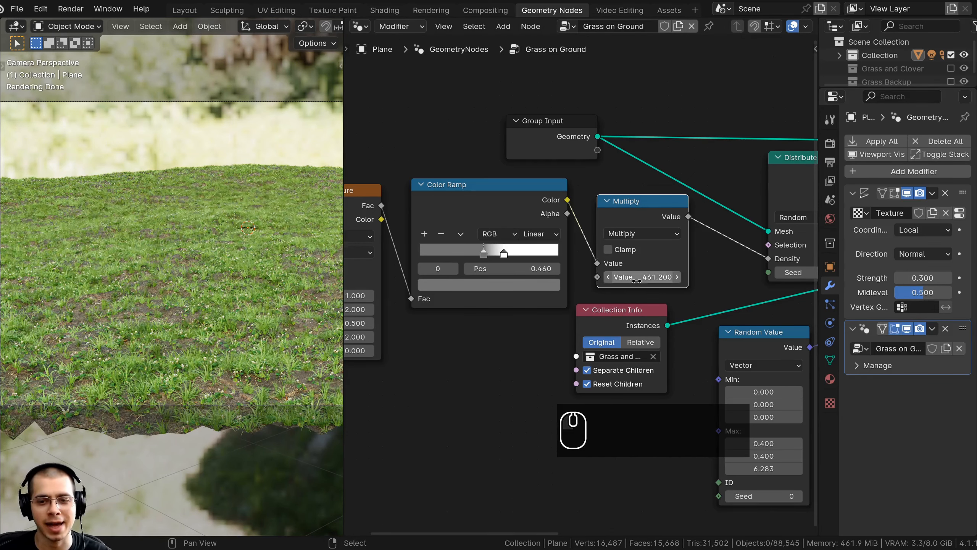
pyautogui.click(637, 278)
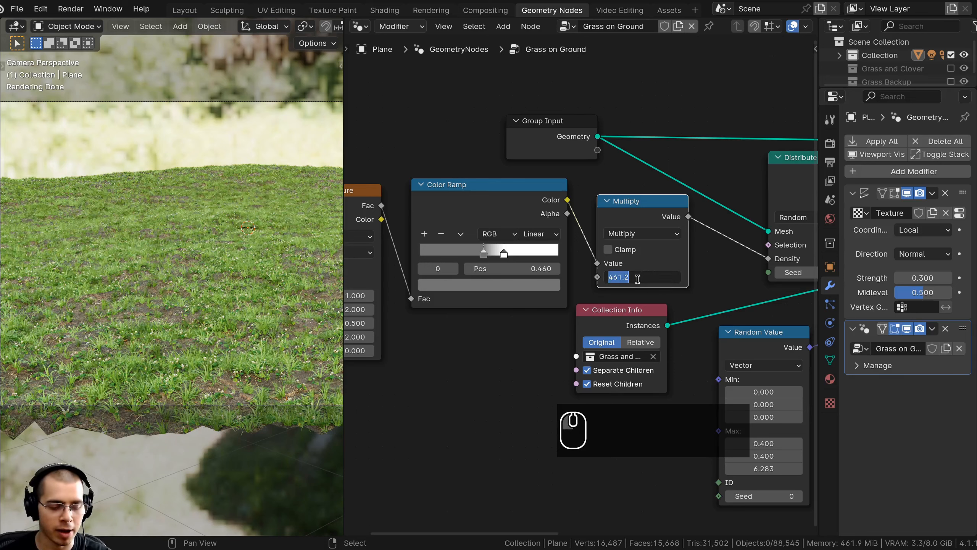
pyautogui.write('1500')
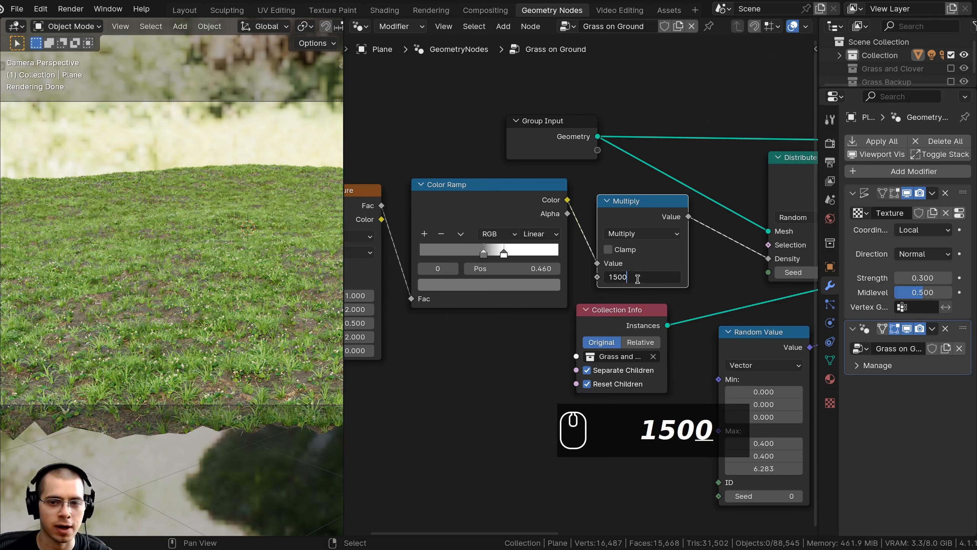
pyautogui.press('Return')
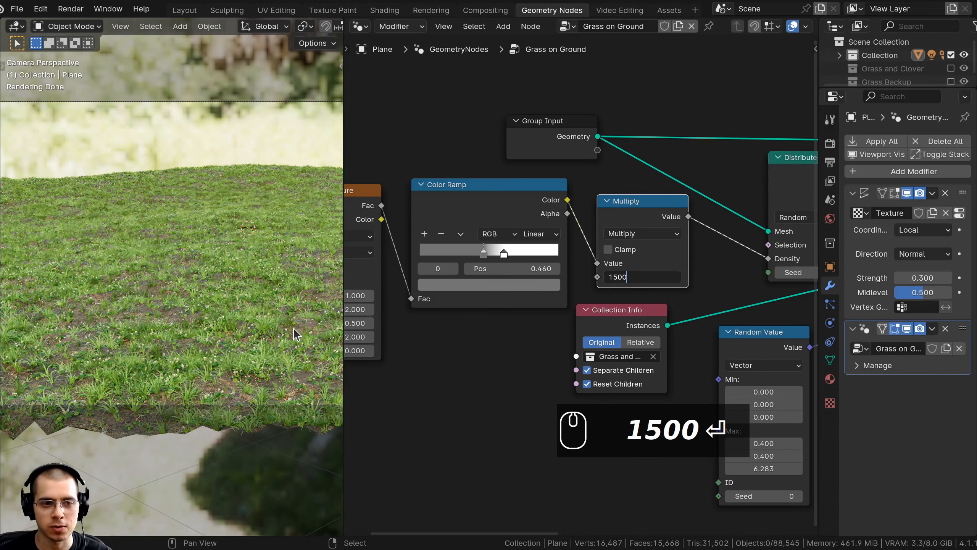
pyautogui.scroll(-2, 169, 294)
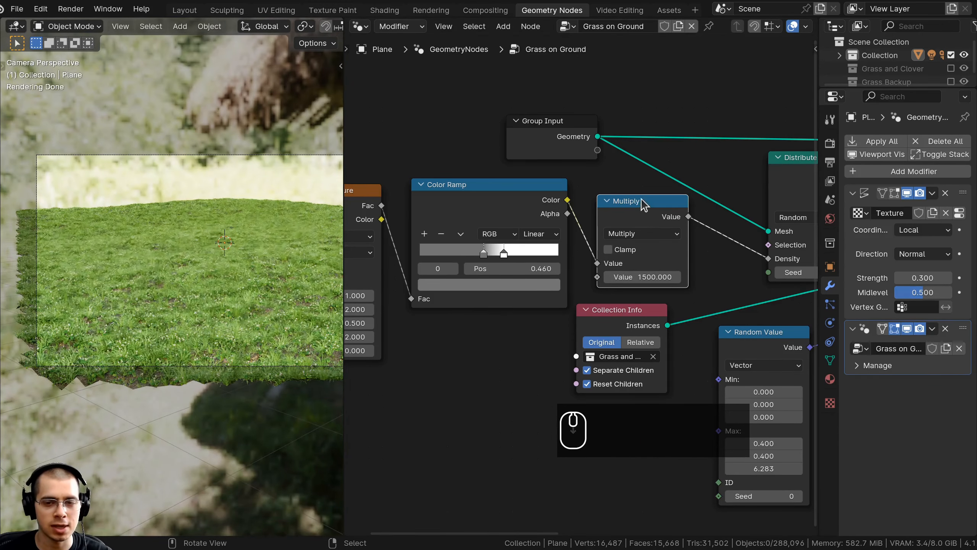
# - Tidy the Multiply node's position and add an unconnected Value node above the Color Ramp
pyautogui.moveTo(627, 204); pyautogui.dragTo(618, 207)
pyautogui.scroll(-1, 227, 227)
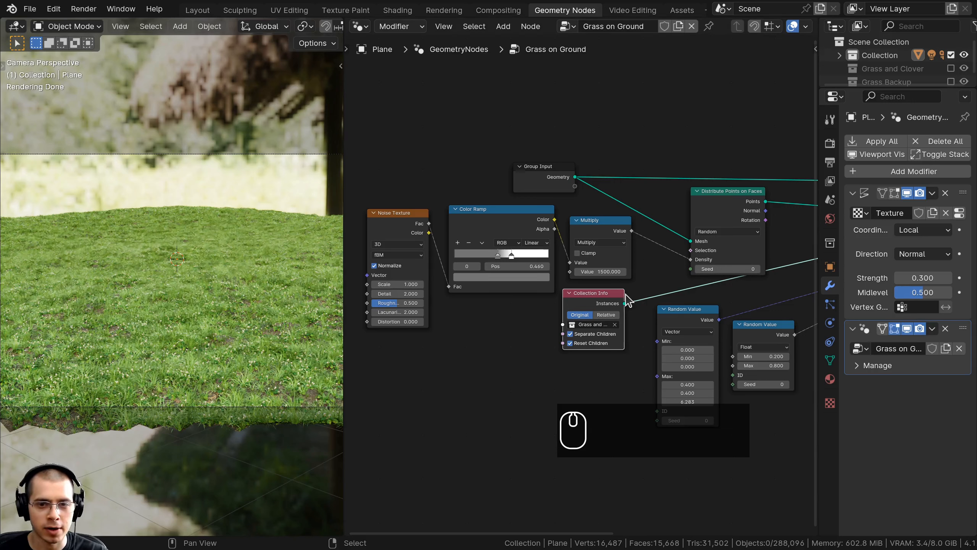
pyautogui.hotkey('shift', 'a')
pyautogui.click(473, 162)
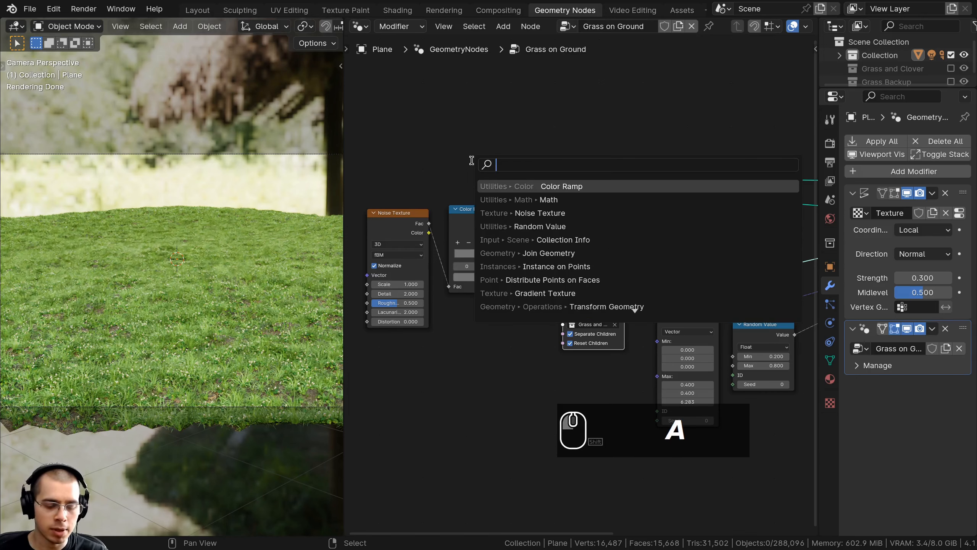
pyautogui.write('val')
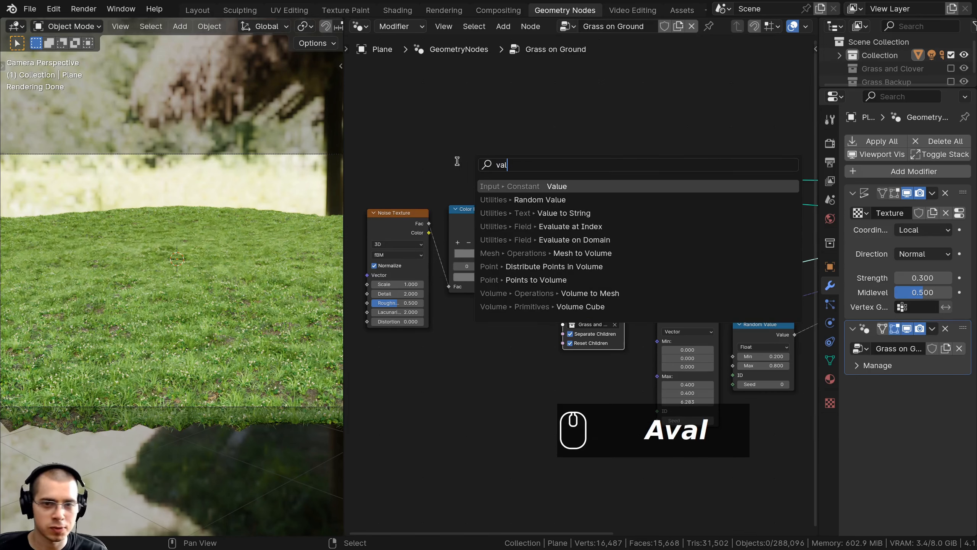
pyautogui.click(536, 188)
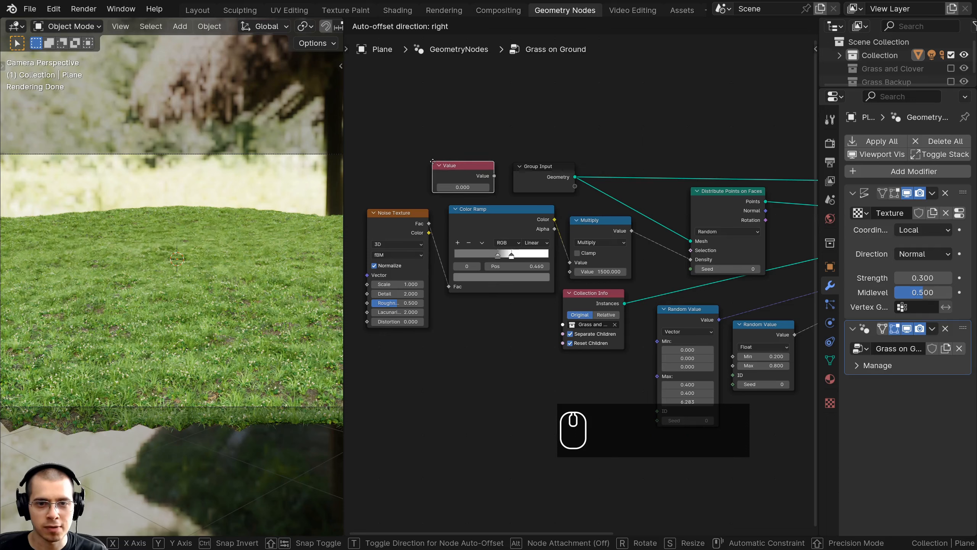
pyautogui.click(432, 167)
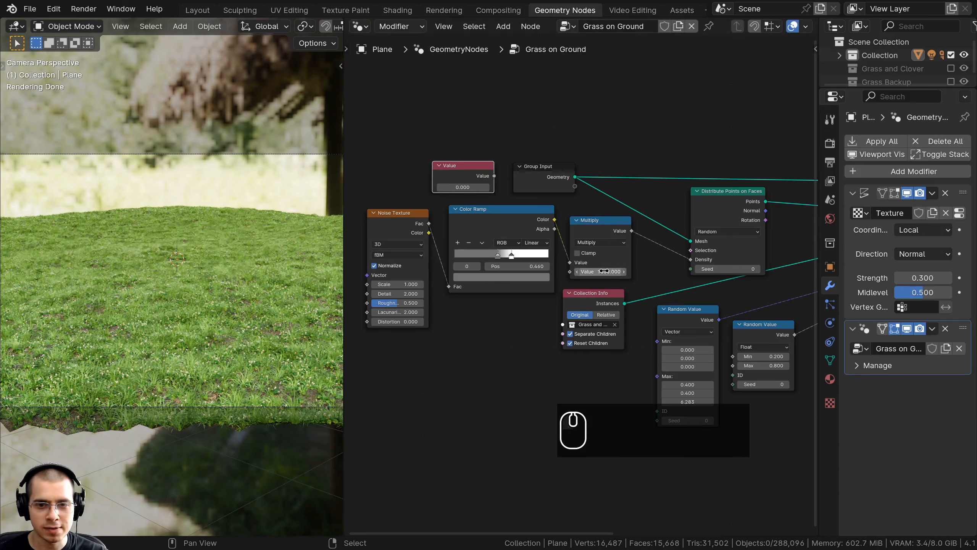
# - Copy the Multiply node's value of 1500 into the Value node
pyautogui.click(579, 272)
pyautogui.hotkey('ctrl', 'c')
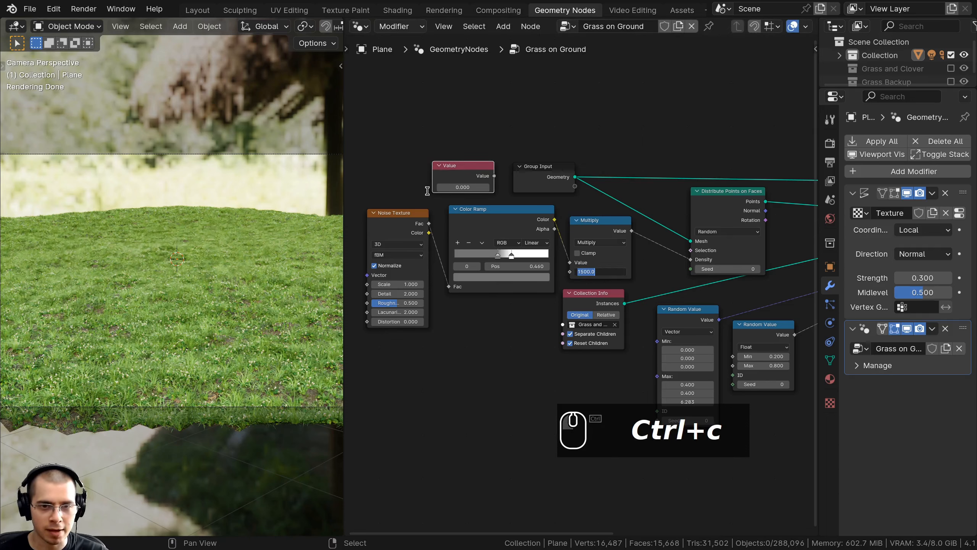
pyautogui.click(463, 187)
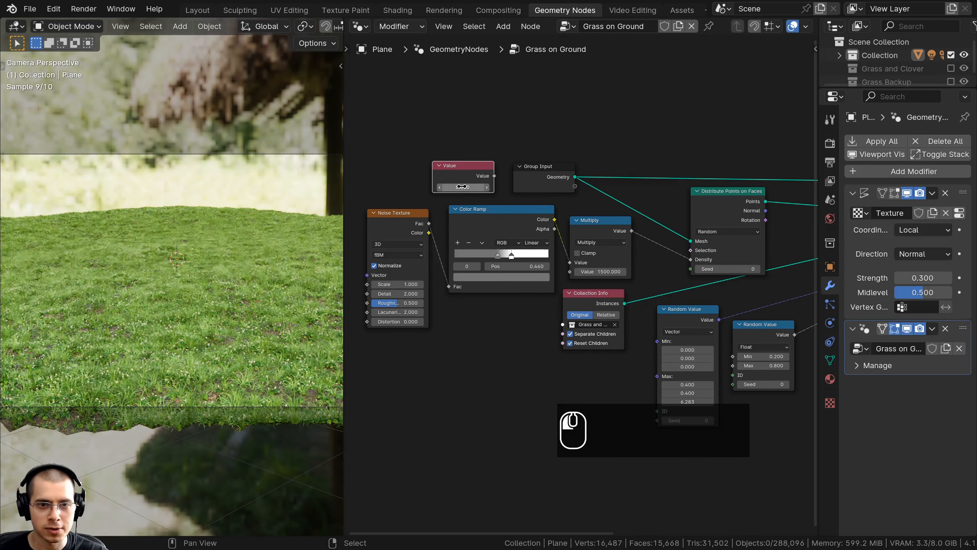
pyautogui.hotkey('ctrl', 'v')
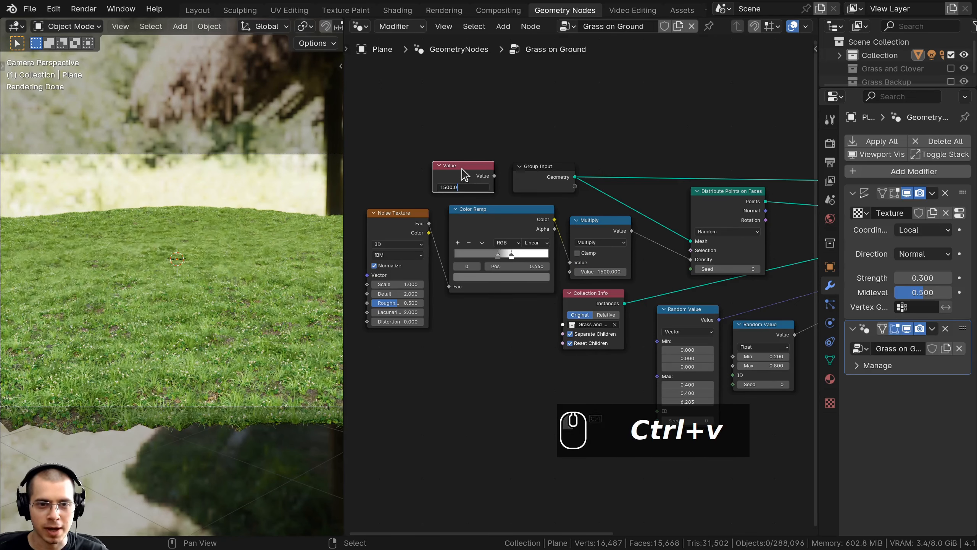
pyautogui.press('Return')
# - Reduce the Multiply node's second value to 200
pyautogui.click(592, 272)
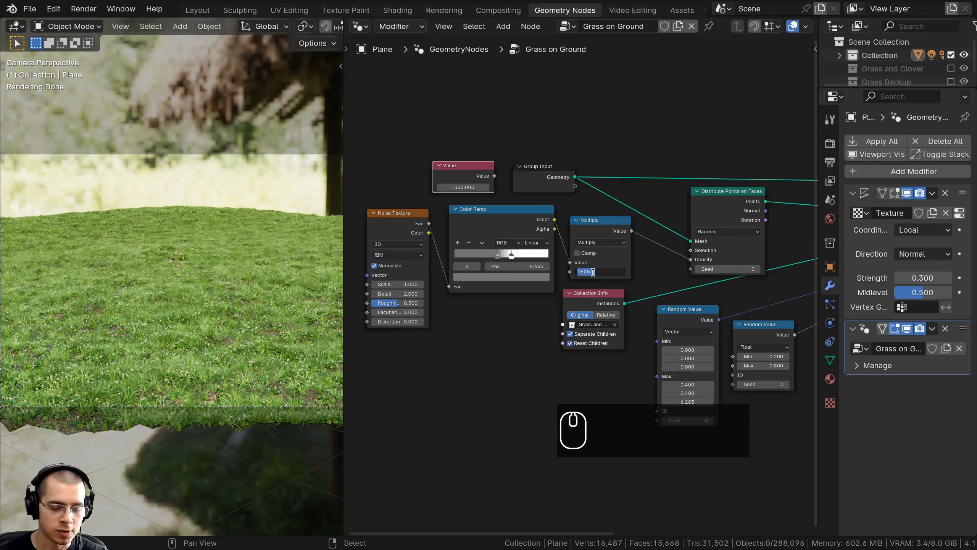
pyautogui.write('200')
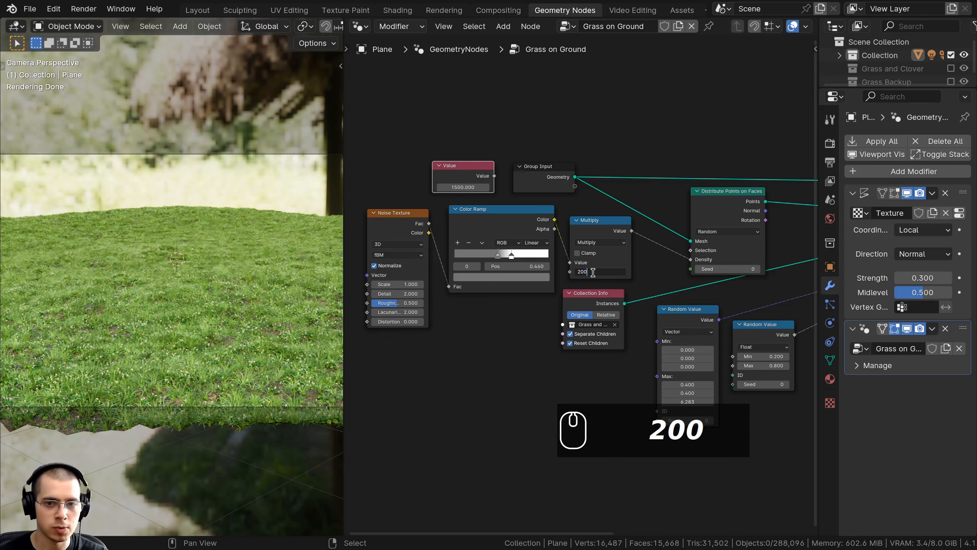
pyautogui.press('Return')
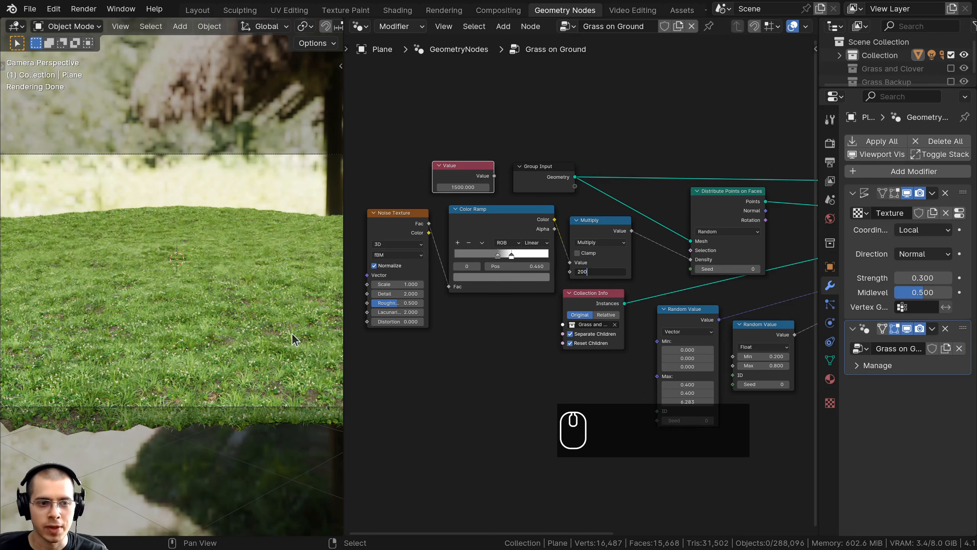
pyautogui.scroll(2, 578, 290)
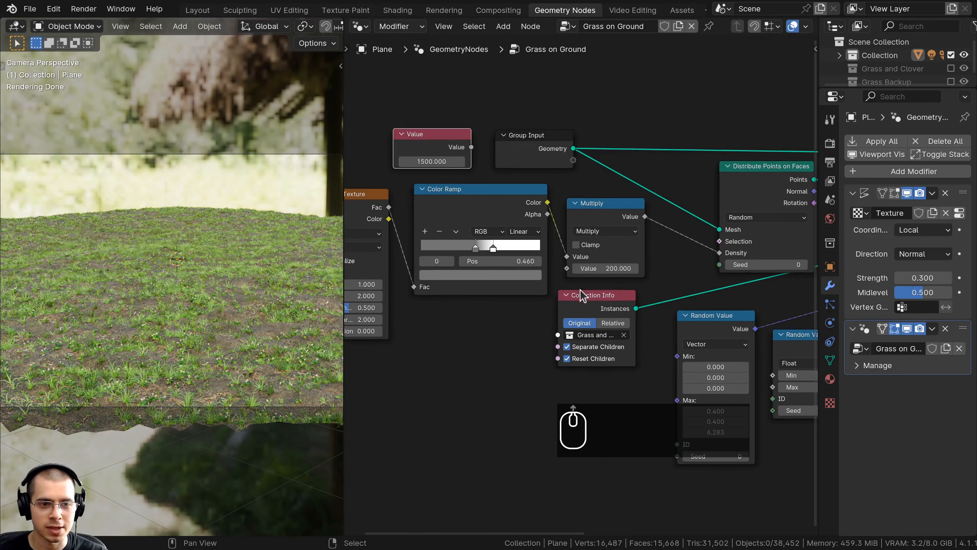
# - Set the Multiply node's second value to 100 and place the unconnected Value node below the Color Ramp
pyautogui.click(609, 269)
pyautogui.write('100')
pyautogui.press('Return')
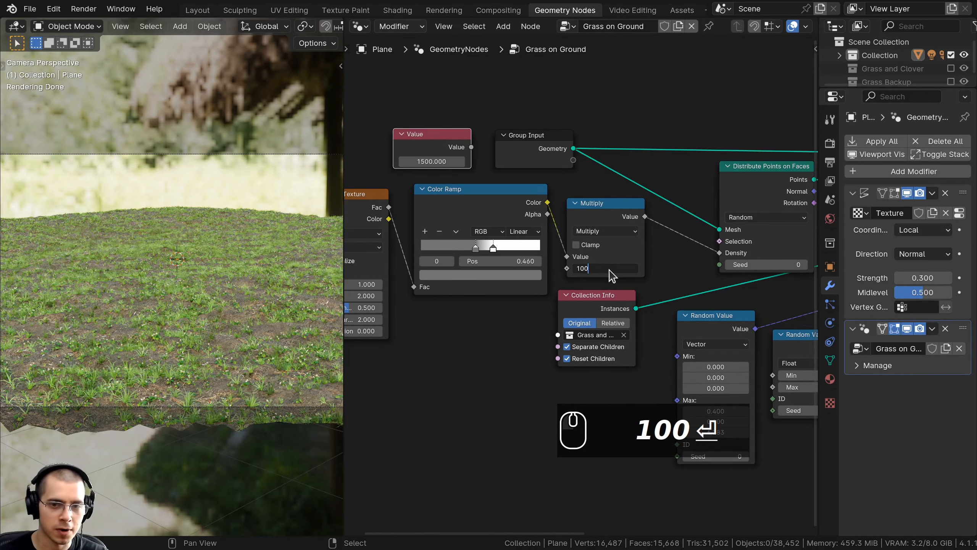
pyautogui.moveTo(457, 166); pyautogui.dragTo(463, 169, button='middle')
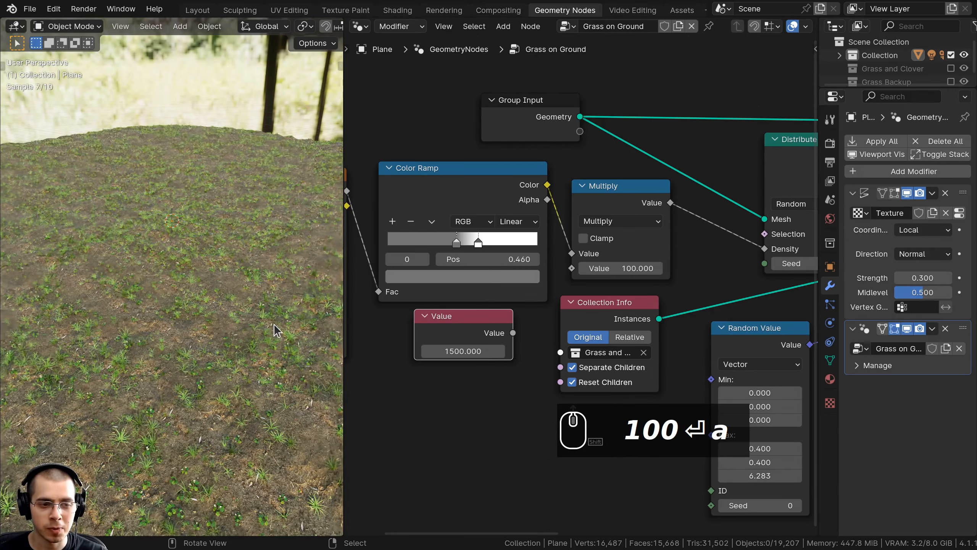
pyautogui.moveTo(422, 325); pyautogui.dragTo(418, 324)
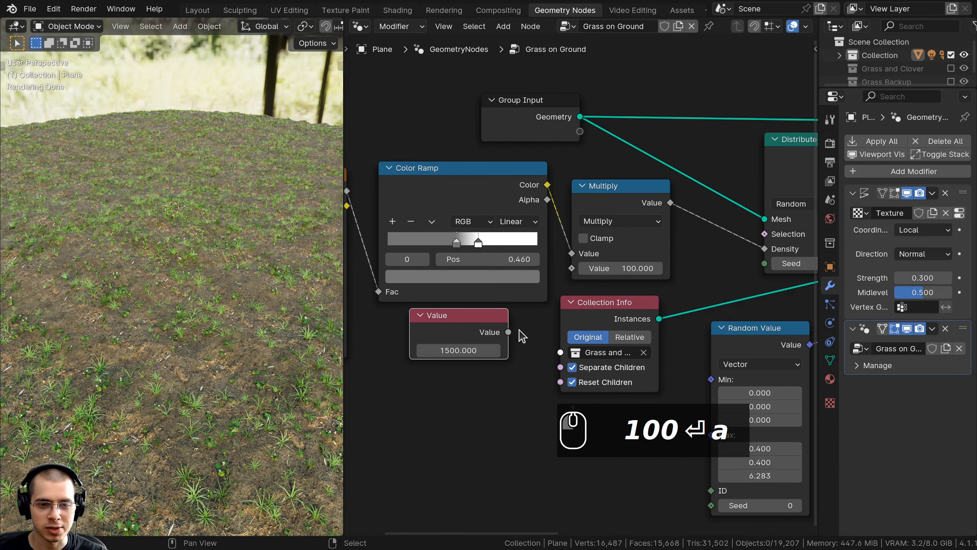
pyautogui.moveTo(508, 332)
pyautogui.mouseDown()
pyautogui.moveTo(536, 270)
pyautogui.moveTo(577, 272)
pyautogui.moveTo(512, 335)
pyautogui.mouseUp()
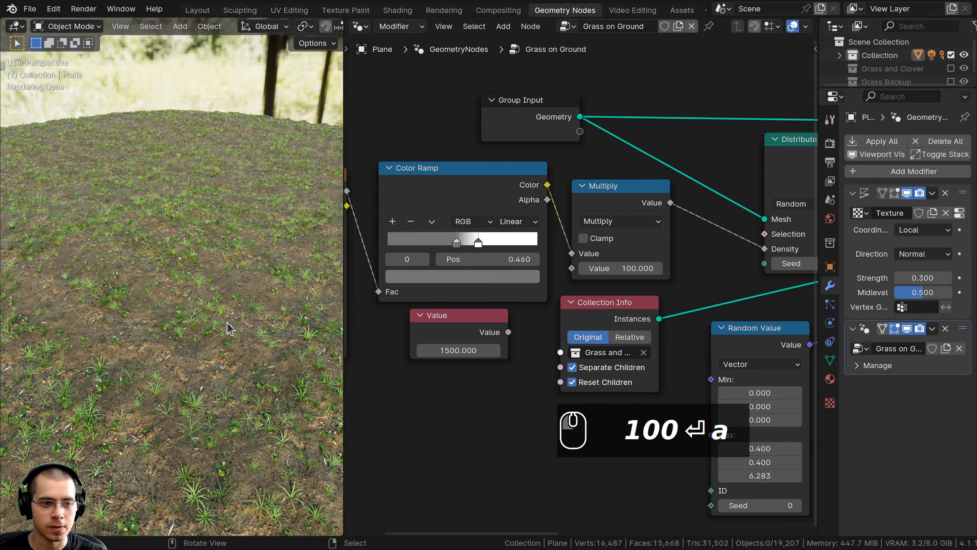
# - In the Layout workspace, add a mesh plane and raise it about 2.9 m along Z above the grass landscape
pyautogui.scroll(-2, 180, 120)
pyautogui.click(197, 9)
pyautogui.moveTo(366, 300); pyautogui.dragTo(312, 155, button='middle')
pyautogui.hotkey('shift', 'a')
pyautogui.moveTo(293, 172)
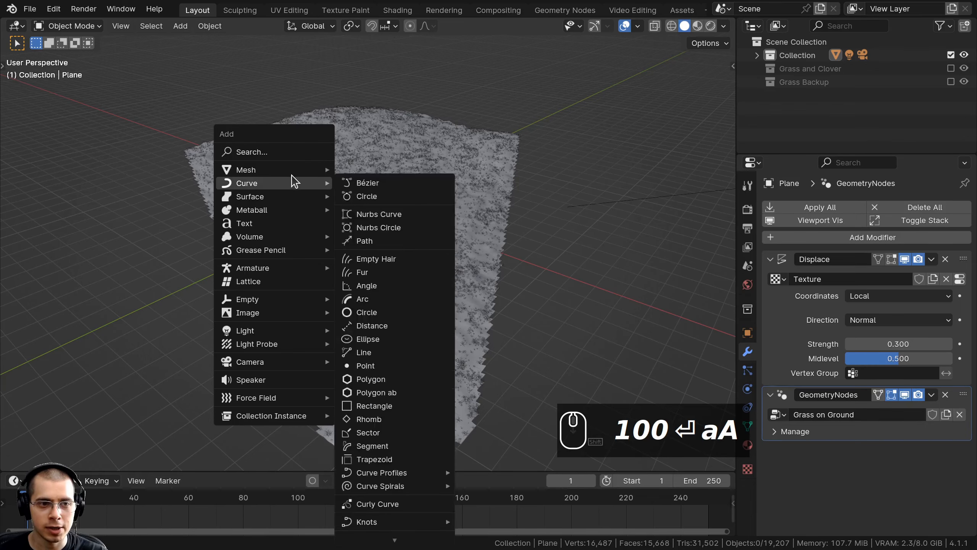
pyautogui.click(415, 170)
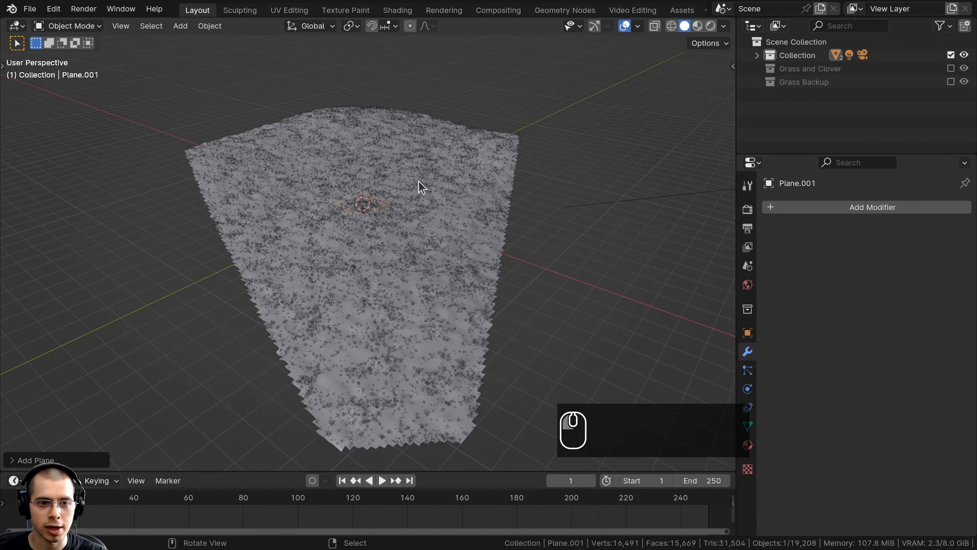
pyautogui.press('g')
pyautogui.press('z')
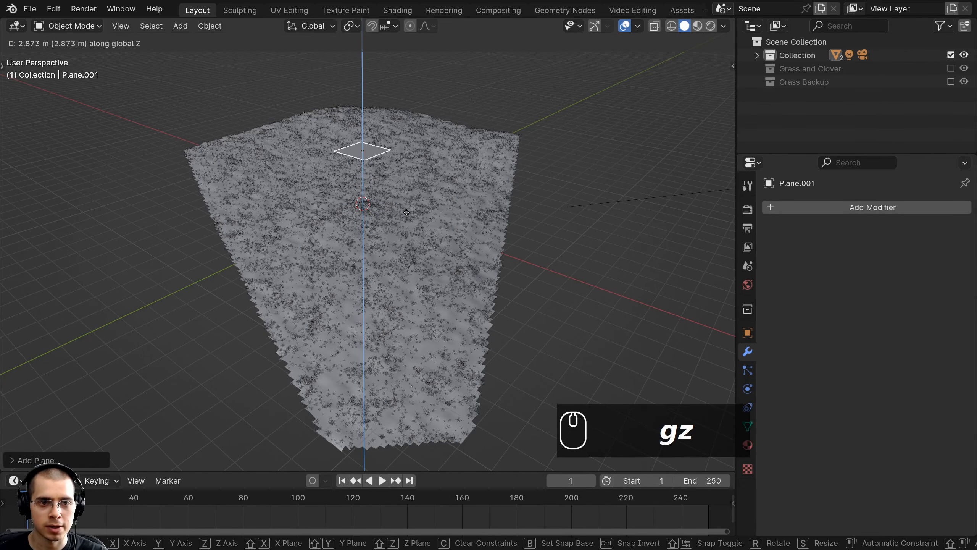
pyautogui.click(411, 222)
# - Scale the new plane by 10 and apply its scale
pyautogui.write('s')
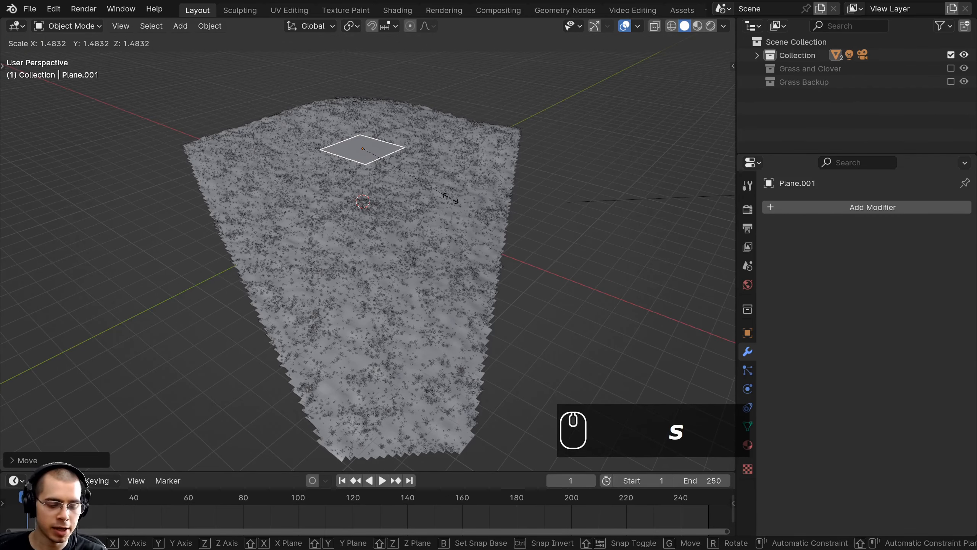
pyautogui.write('10')
pyautogui.press('Return')
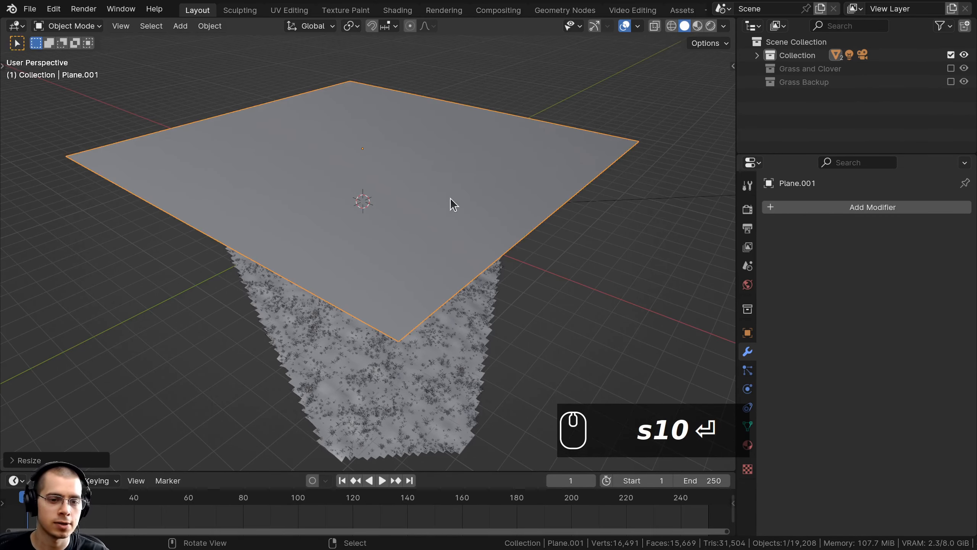
pyautogui.hotkey('ctrl', 'a')
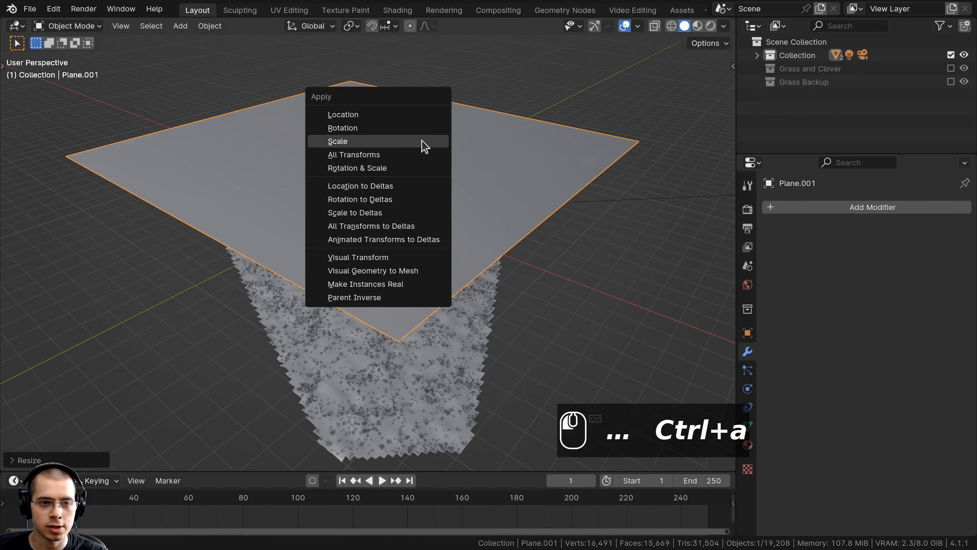
pyautogui.click(424, 145)
# - Subdivide the new plane's mesh with 60 cuts
pyautogui.press('Tab')
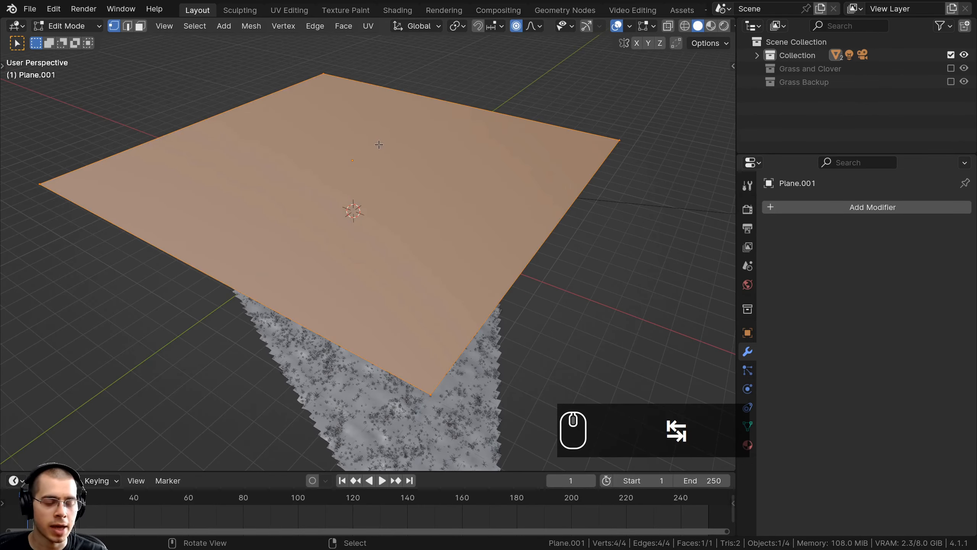
pyautogui.hotkey('ctrl', 'e')
pyautogui.click(356, 120)
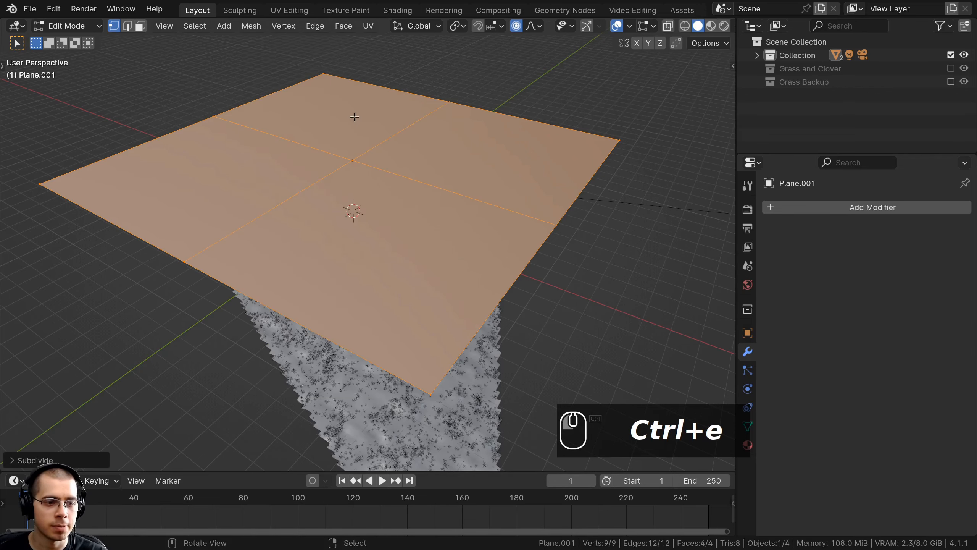
pyautogui.click(69, 460)
pyautogui.moveTo(117, 369); pyautogui.dragTo(131, 369)
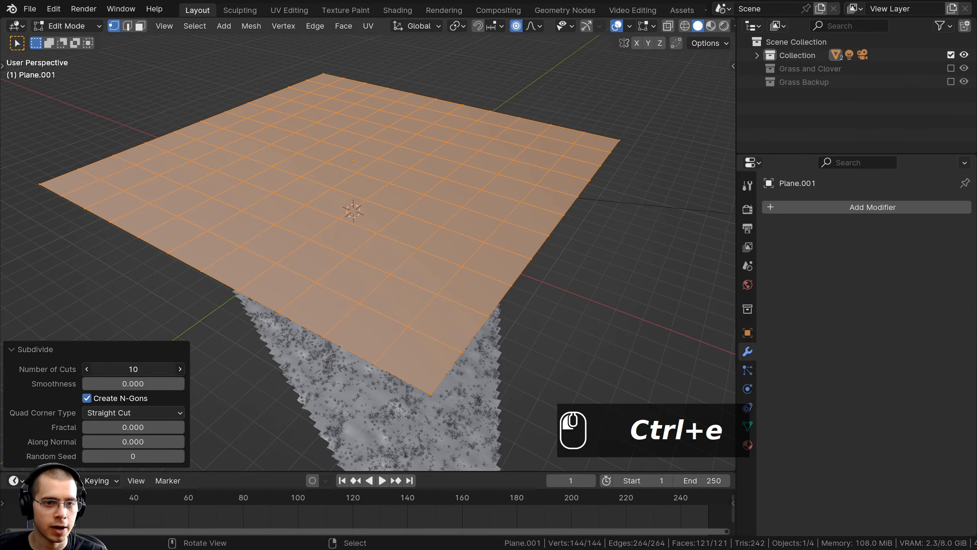
pyautogui.doubleClick(133, 368)
pyautogui.write('60')
pyautogui.press('Return')
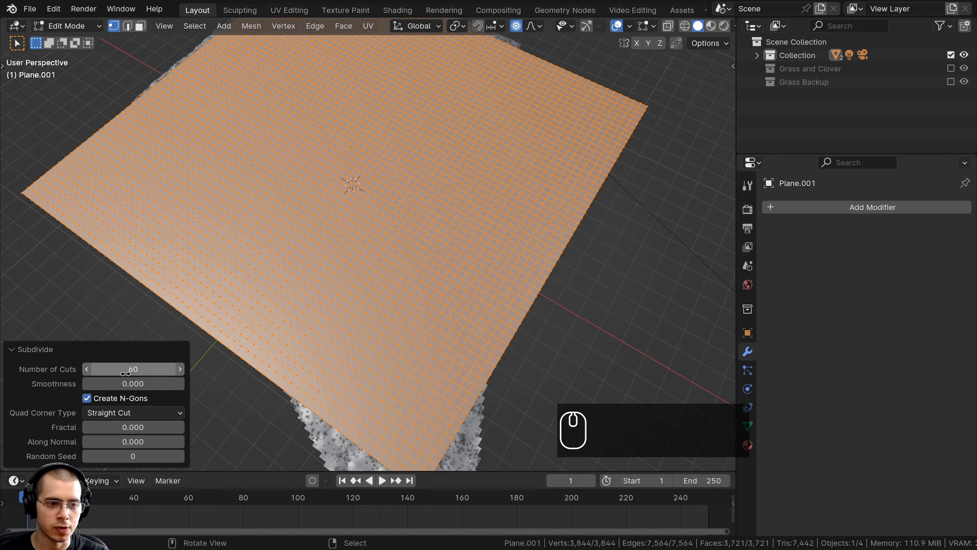
pyautogui.moveTo(268, 322)
pyautogui.mouseDown(button='middle')
pyautogui.moveTo(292, 316)
pyautogui.moveTo(284, 308)
pyautogui.moveTo(268, 323)
pyautogui.mouseUp(button='middle')
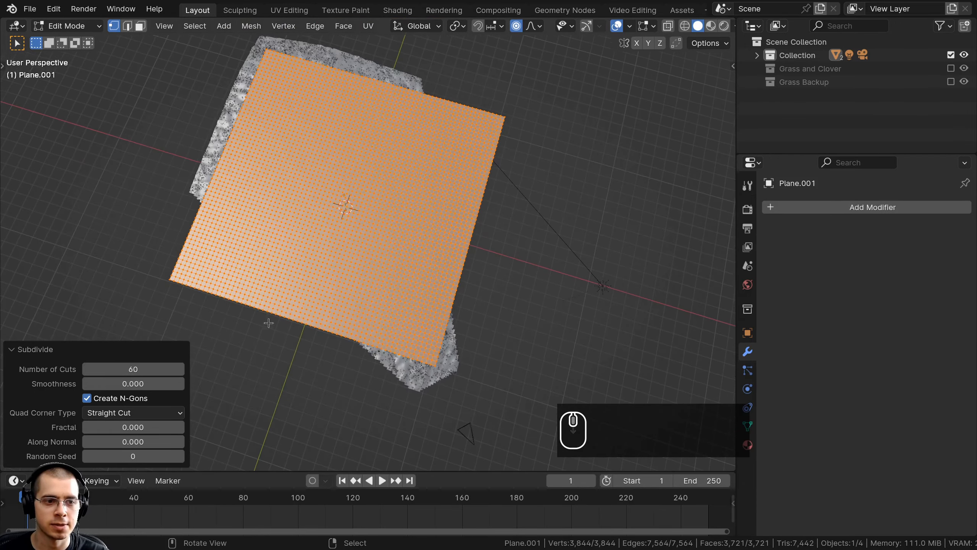
pyautogui.click(24, 348)
# - Tilt the subdivided plane in Object Mode, move it toward the sun lamp and switch to rendered shading
pyautogui.moveTo(333, 231); pyautogui.dragTo(391, 70, button='middle')
pyautogui.press('Tab')
pyautogui.press('r')
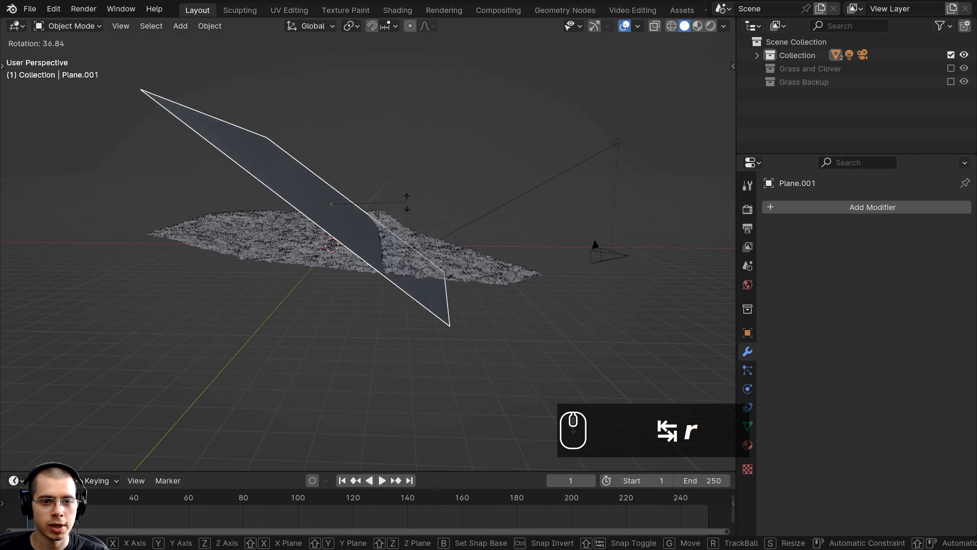
pyautogui.click(435, 185)
pyautogui.press('g')
pyautogui.click(600, 119)
pyautogui.press('z')
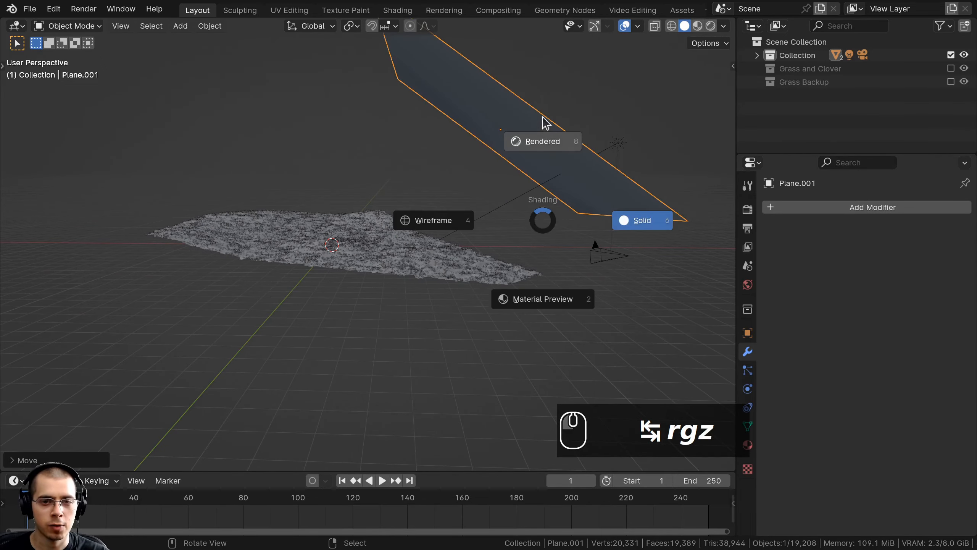
pyautogui.click(542, 110)
# - Reposition the tilted plane between the sun lamp and the grass landscape
pyautogui.moveTo(514, 144); pyautogui.dragTo(518, 210, button='middle')
pyautogui.press('g')
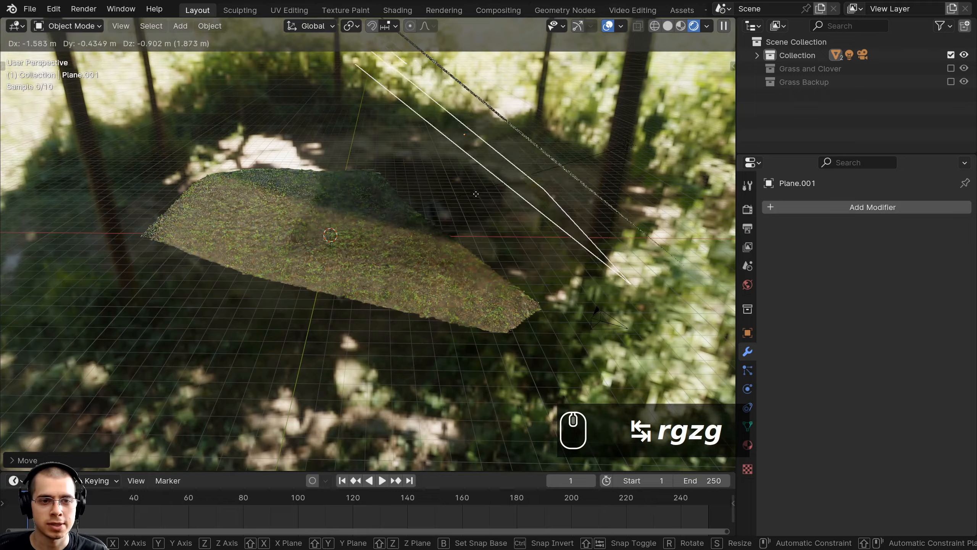
pyautogui.click(462, 156)
pyautogui.moveTo(461, 162); pyautogui.dragTo(334, 127, button='middle')
pyautogui.press('g')
pyautogui.click(547, 195)
pyautogui.press('g')
pyautogui.click(449, 124)
# - Enlarge the tilted plane and shift it over the grass landscape
pyautogui.press('s')
pyautogui.click(504, 123)
pyautogui.press('g')
pyautogui.click(296, 133)
pyautogui.press('s')
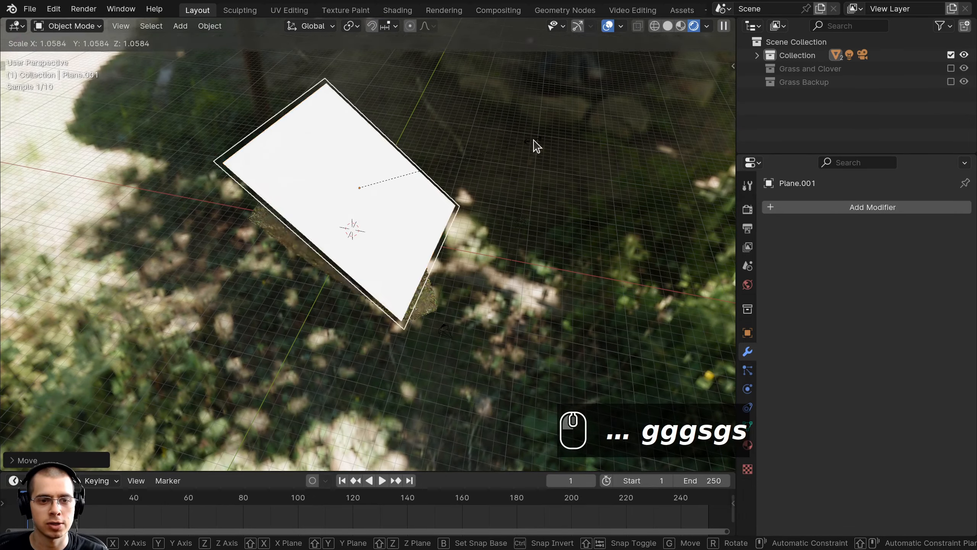
pyautogui.click(541, 142)
pyautogui.press('g')
pyautogui.click(612, 111)
# - Refine the tilted plane's position from several angles so that it blocks the sun above the grass
pyautogui.moveTo(558, 193); pyautogui.dragTo(473, 154, button='middle')
pyautogui.press('g')
pyautogui.click(485, 148)
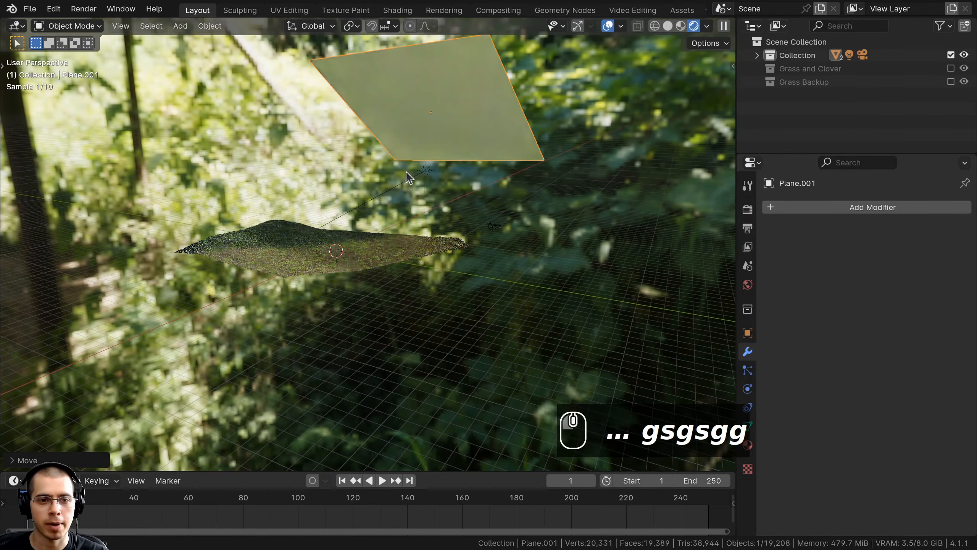
pyautogui.moveTo(407, 172); pyautogui.dragTo(473, 215, button='middle')
pyautogui.press('g')
pyautogui.click(403, 216)
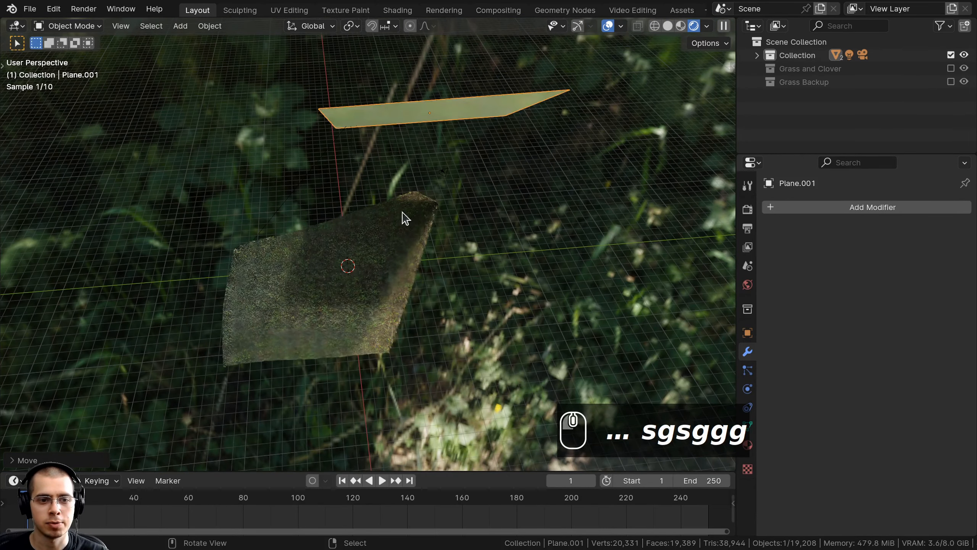
pyautogui.moveTo(404, 216); pyautogui.dragTo(296, 176, button='middle')
pyautogui.press('g')
pyautogui.click(392, 166)
pyautogui.moveTo(388, 189); pyautogui.dragTo(308, 240, button='middle')
pyautogui.moveTo(527, 231); pyautogui.dragTo(431, 224, button='middle')
pyautogui.keyDown('shift'); pyautogui.moveTo(373, 237); pyautogui.dragTo(344, 250, button='middle'); pyautogui.keyUp('shift')
pyautogui.moveTo(396, 200); pyautogui.dragTo(317, 208, button='middle')
# - In solid shading, select random faces of the subdivided plane in Edit Mode and delete them
pyautogui.press('z')
pyautogui.click(526, 207)
pyautogui.press('Tab')
pyautogui.press('a')
pyautogui.scroll(3, 235, 93)
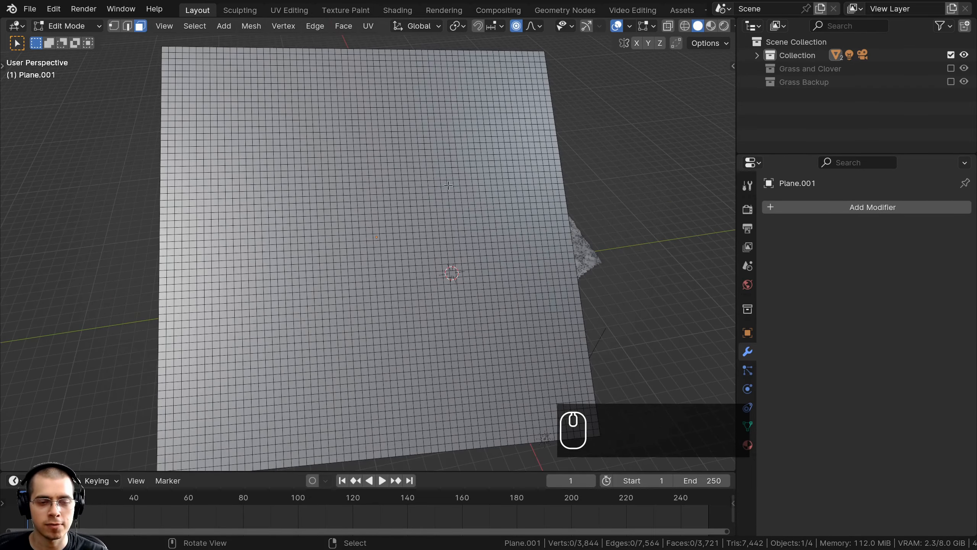
pyautogui.scroll(-3, 532, 219)
pyautogui.moveTo(402, 225); pyautogui.dragTo(374, 208, button='middle')
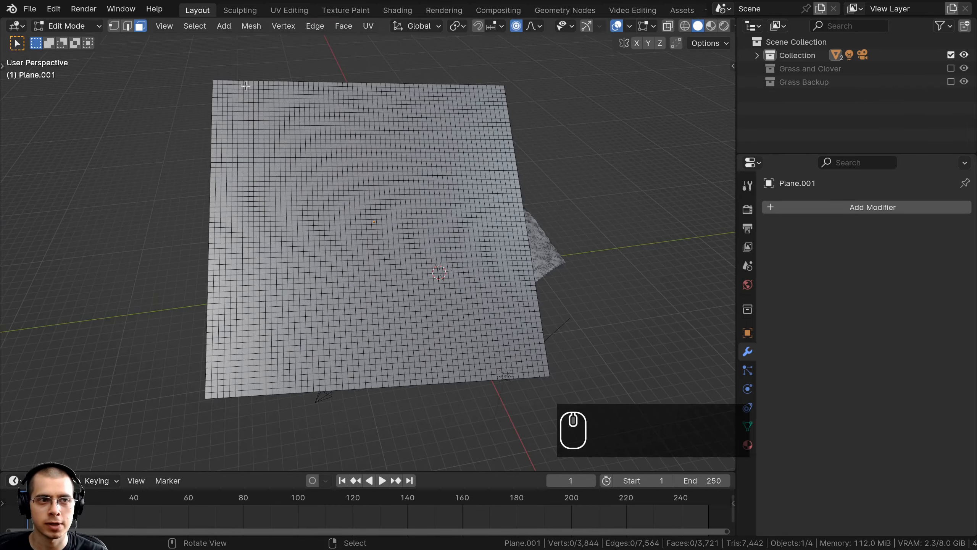
pyautogui.scroll(2, 245, 86)
pyautogui.click(195, 26)
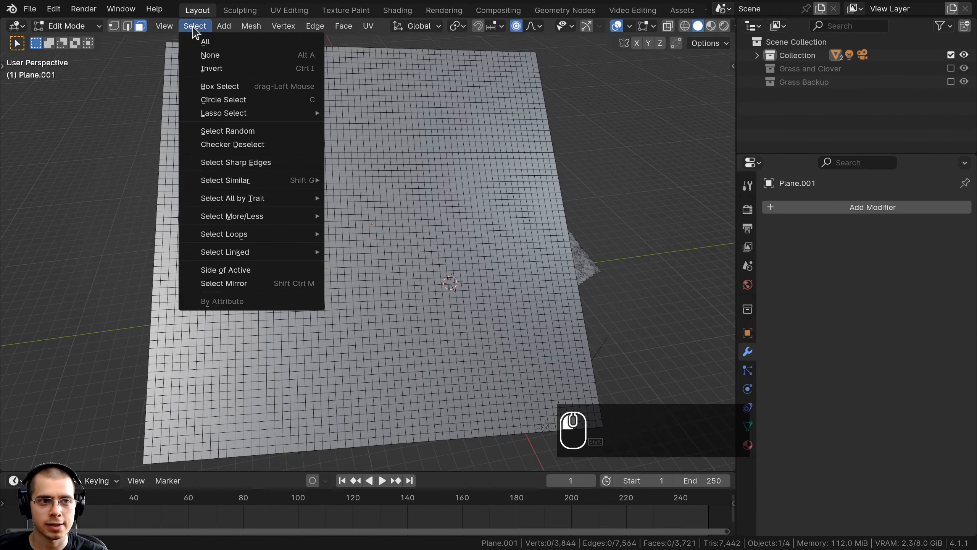
pyautogui.click(228, 130)
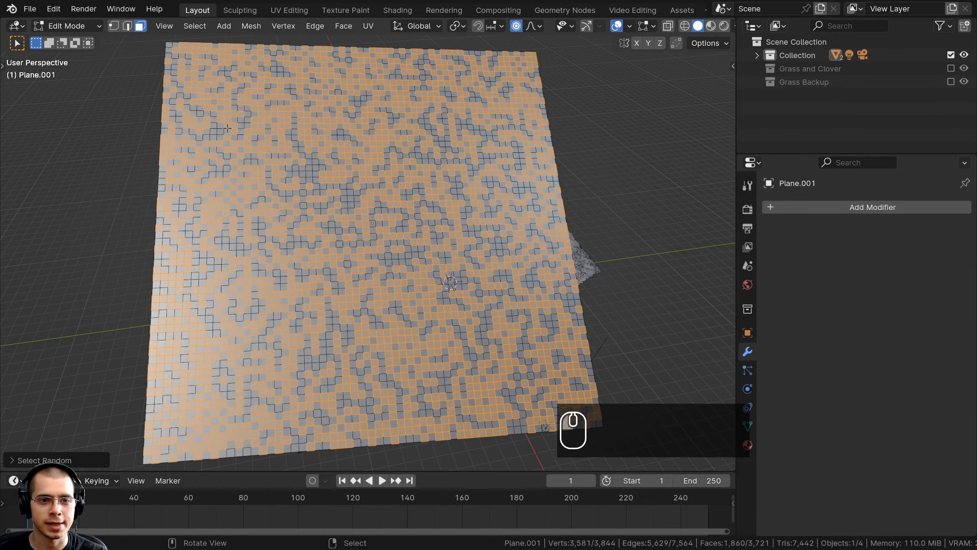
pyautogui.press('x')
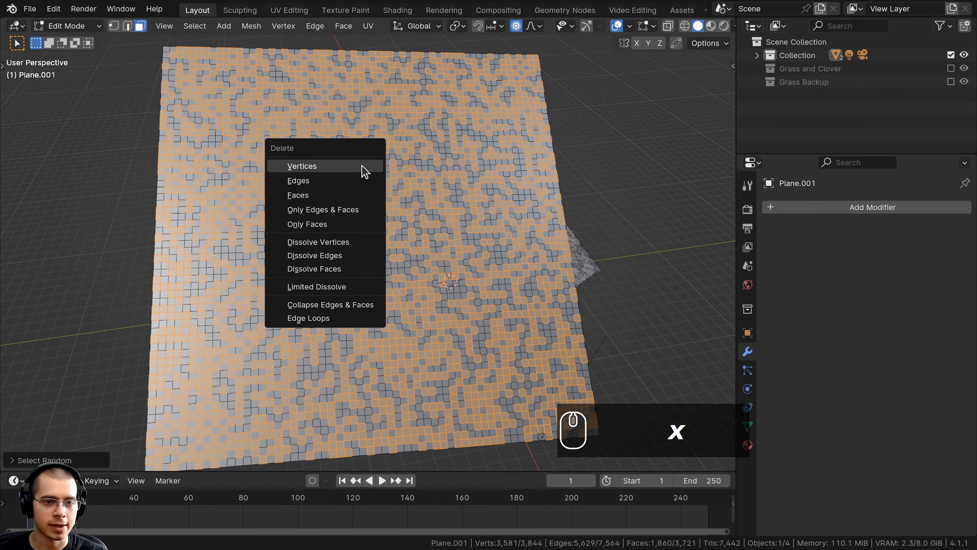
pyautogui.click(333, 194)
# - Rotate the sun lamp in rendered shading so its light passes through the perforated plane onto the grass
pyautogui.moveTo(336, 201); pyautogui.dragTo(264, 131, button='middle')
pyautogui.press('r')
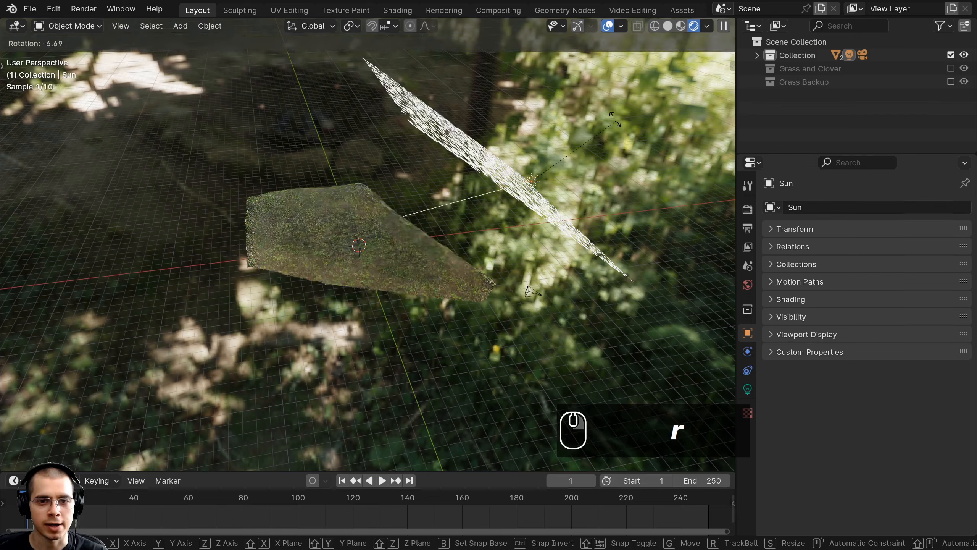
pyautogui.press('g')
pyautogui.press('r')
pyautogui.click(619, 106)
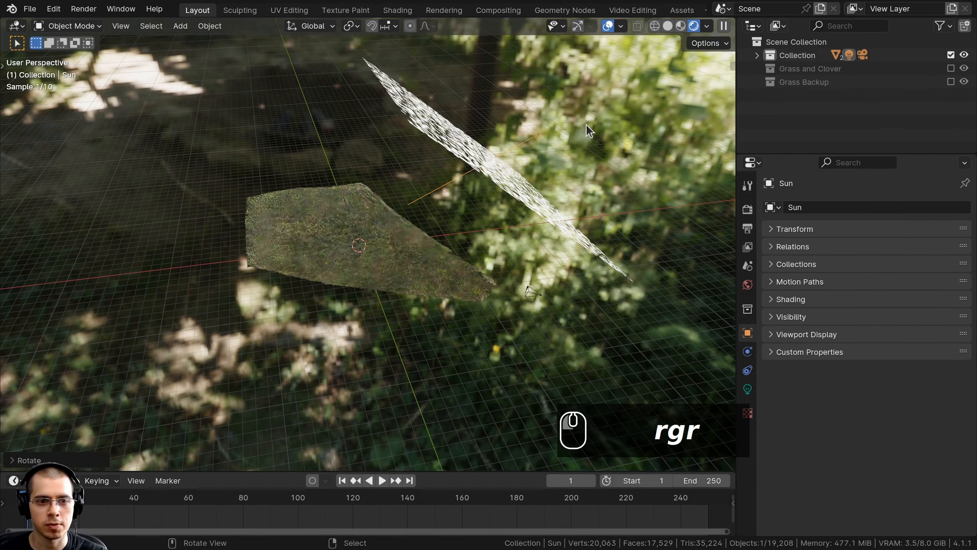
pyautogui.scroll(8, 410, 247)
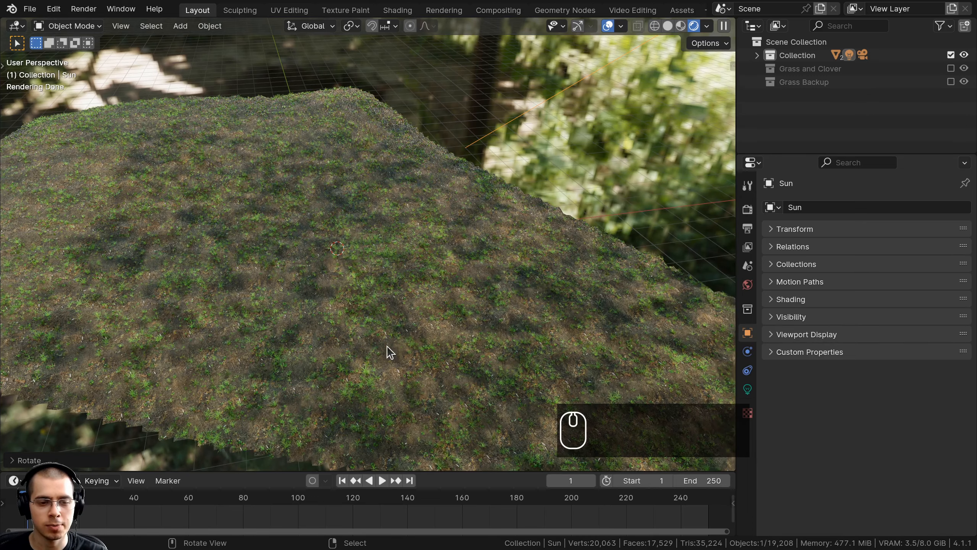
pyautogui.scroll(-5, 423, 309)
pyautogui.scroll(-5, 462, 316)
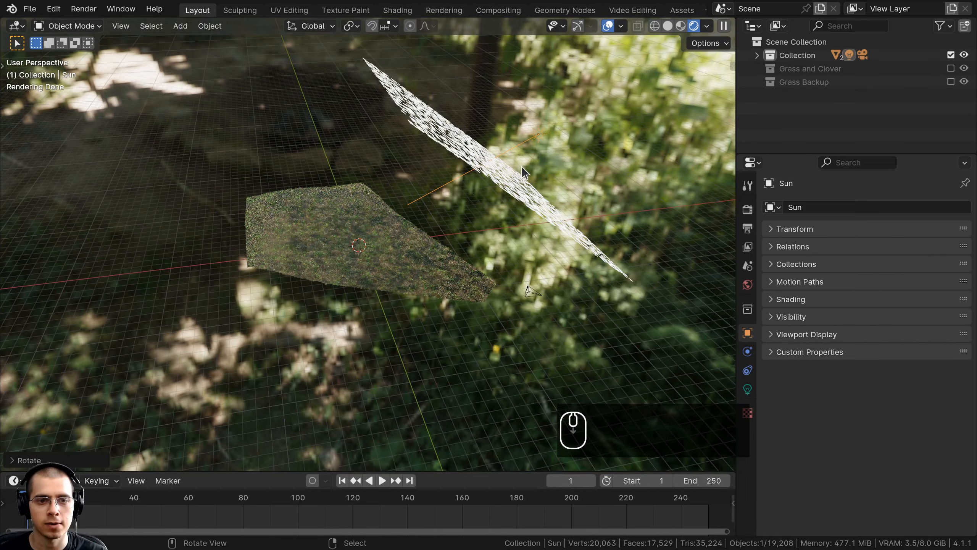
# - Adjust the perforated plane's placement between the sun lamp and the grass landscape
pyautogui.click(515, 177)
pyautogui.moveTo(515, 177); pyautogui.dragTo(571, 266, button='middle')
pyautogui.press('s')
pyautogui.press('g')
pyautogui.click(523, 222)
pyautogui.press('r')
pyautogui.press('g')
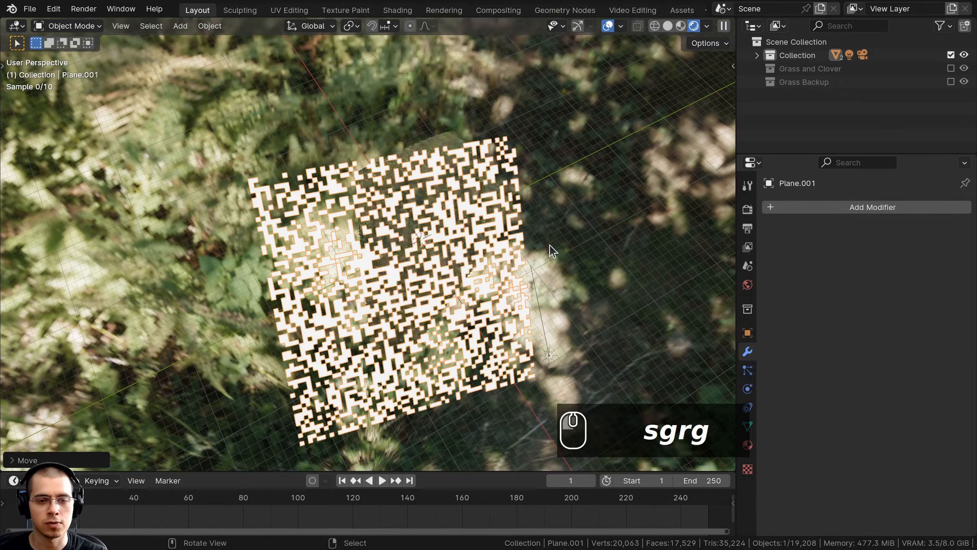
# - Enter Edit Mode on the perforated plane with proportional editing enabled, using solid shading and vertex selection
pyautogui.moveTo(461, 214); pyautogui.dragTo(520, 49, button='middle')
pyautogui.press('Tab')
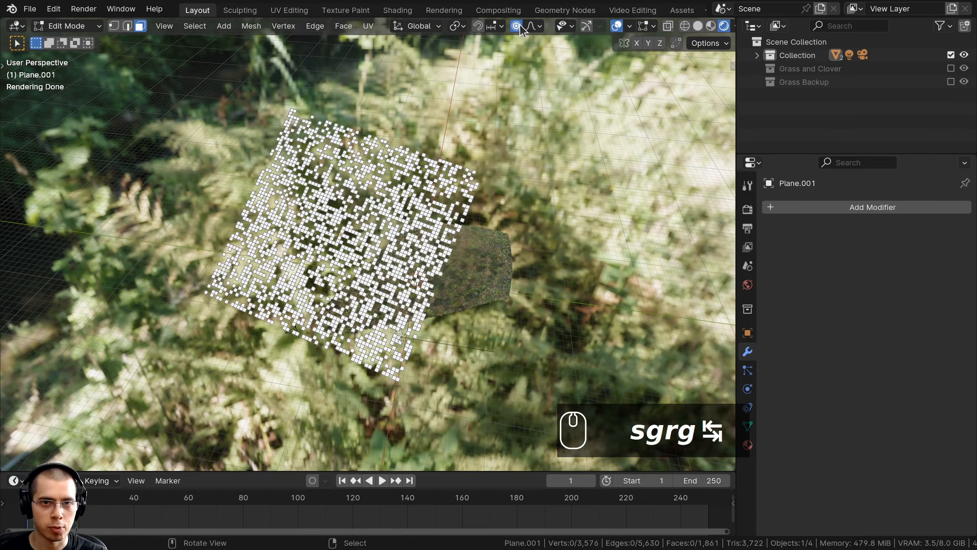
pyautogui.moveTo(438, 166); pyautogui.dragTo(478, 164, button='middle')
pyautogui.scroll(2, 438, 163)
pyautogui.press('z')
pyautogui.click(438, 163)
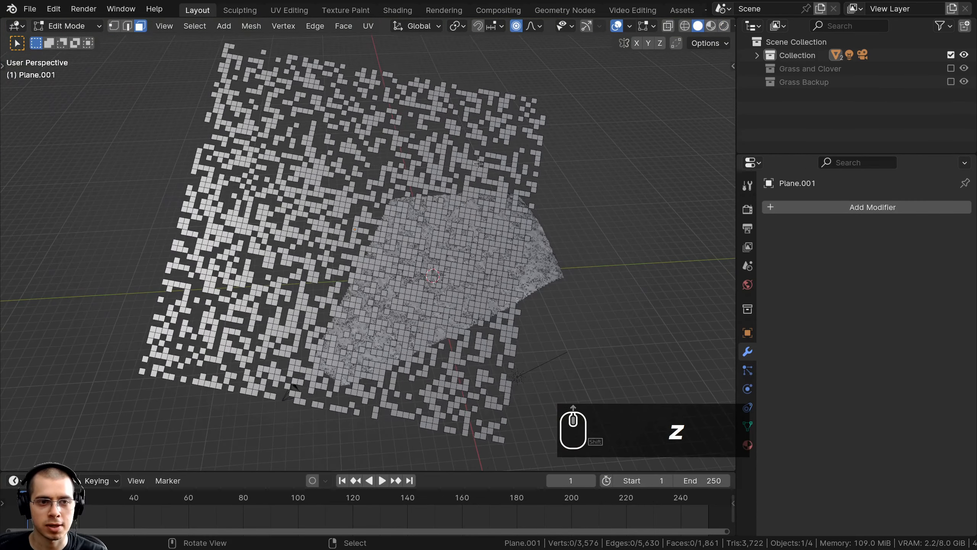
pyautogui.keyDown('shift'); pyautogui.click(115, 28); pyautogui.keyUp('shift')
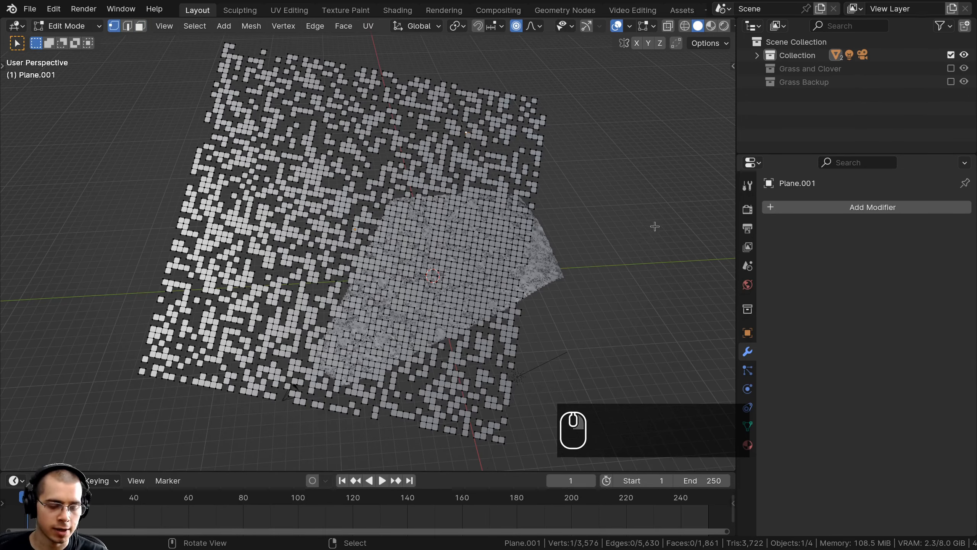
# - Warp the perforated plane's two far corners by rotating and moving vertices with a proportional size of about 8.95 m
pyautogui.press('r')
pyautogui.scroll(-5, 656, 130)
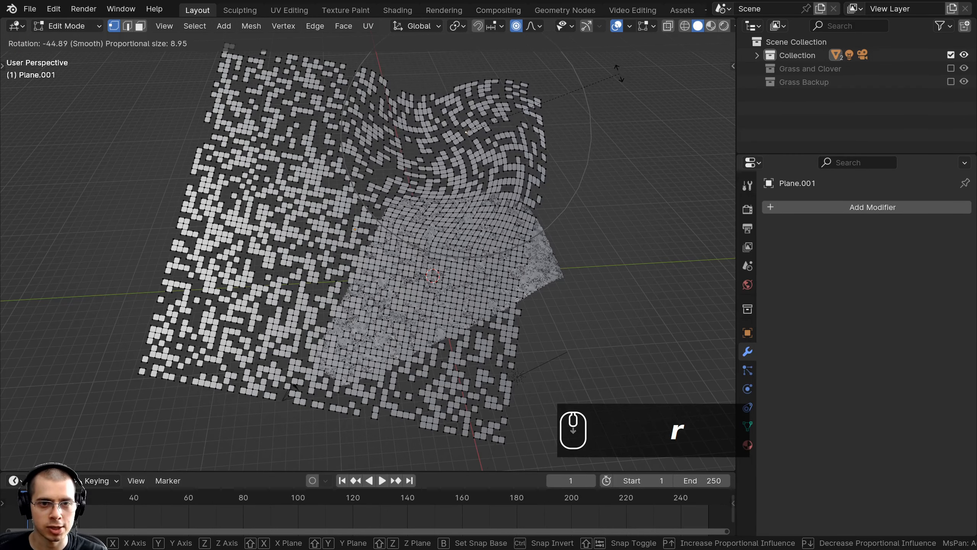
pyautogui.click(539, 164)
pyautogui.press('g')
pyautogui.click(381, 132)
pyautogui.press('g')
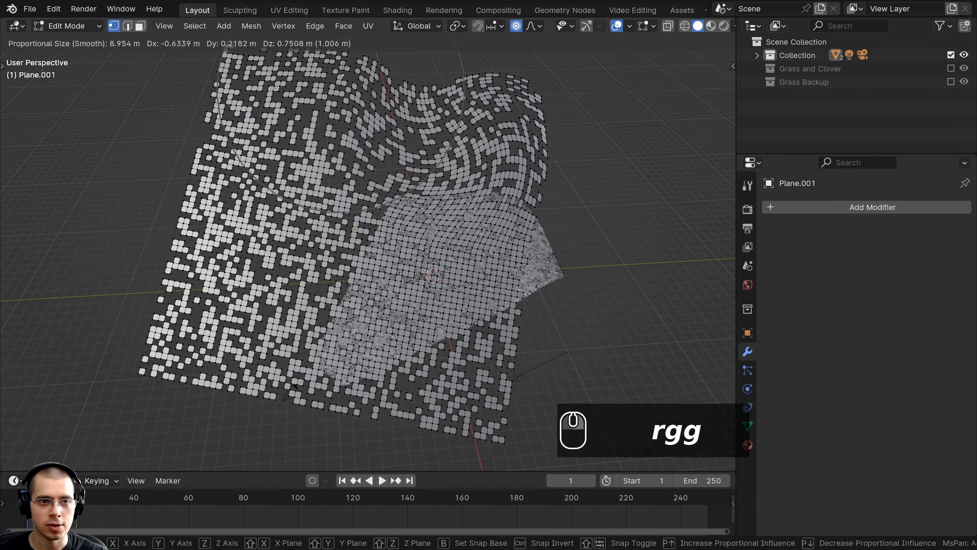
pyautogui.press('g')
pyautogui.press('r')
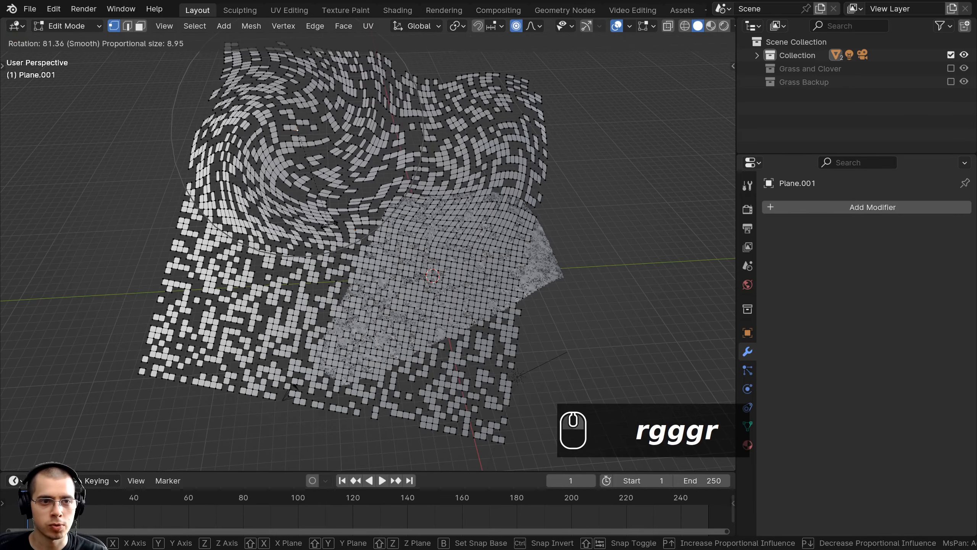
pyautogui.click(390, 187)
# - Twist the middle of the plane and its near corner beside the sun by rotating vertices proportionally
pyautogui.press('r')
pyautogui.click(499, 255)
pyautogui.press('r')
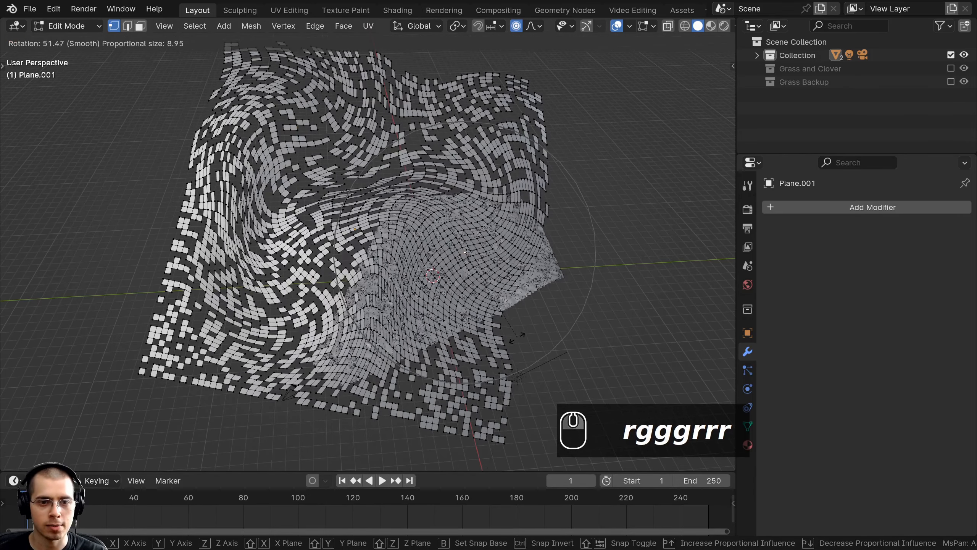
pyautogui.press('r')
pyautogui.click(359, 410)
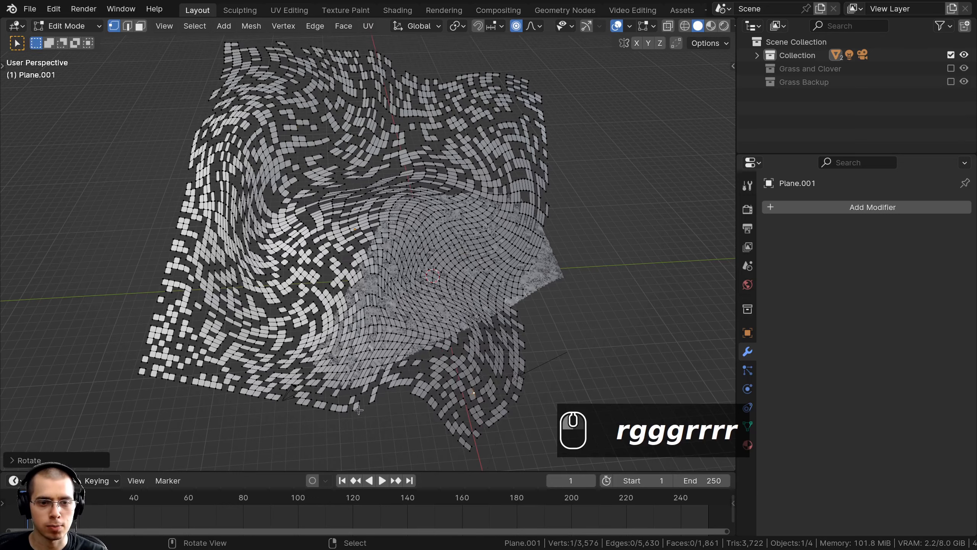
# - Distort the plane's near edge and outer side into waves by moving and rotating vertices proportionally
pyautogui.press('g')
pyautogui.press('r')
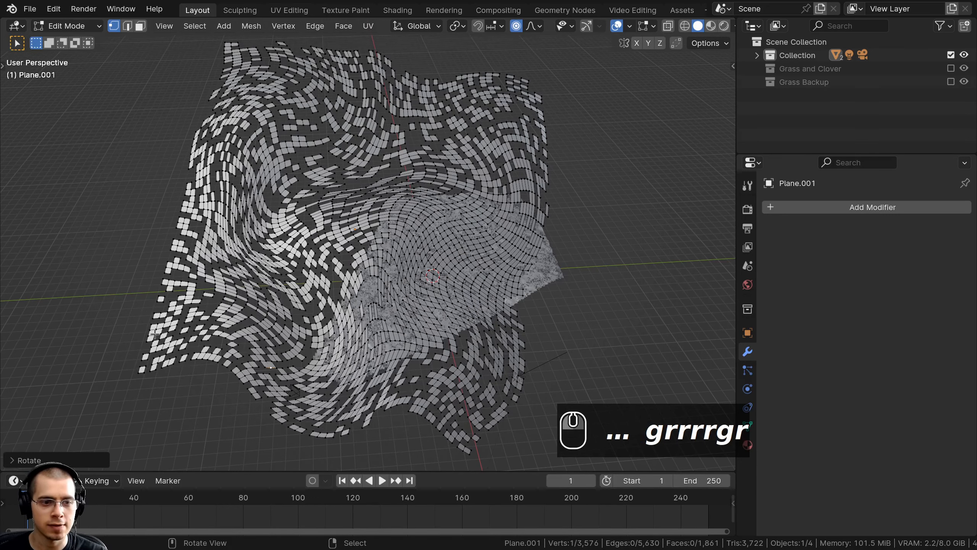
pyautogui.press('r')
pyautogui.press('g')
pyautogui.press('g')
pyautogui.press('r')
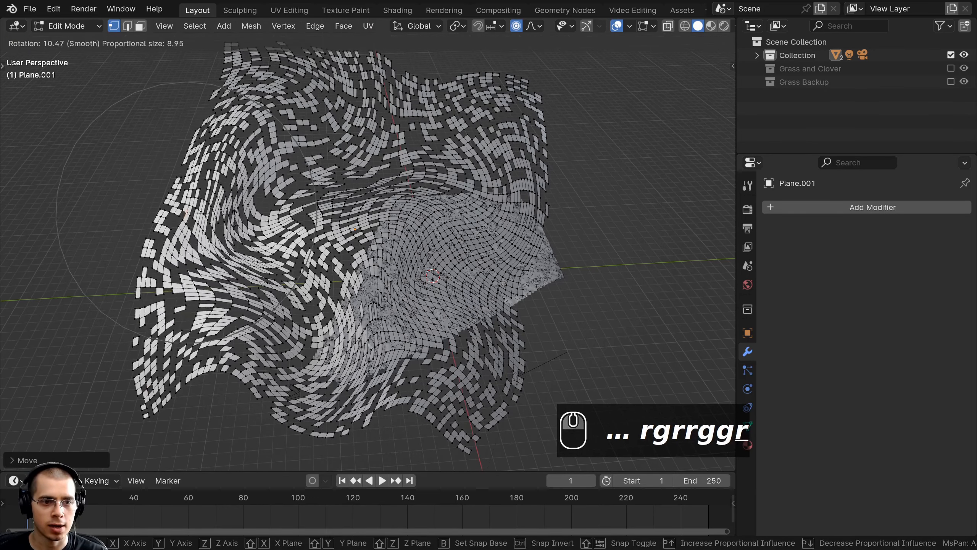
pyautogui.click(376, 221)
pyautogui.press('r')
pyautogui.click(358, 158)
# - Swirl the plane's central area with a proportional size of about 7.40 m and shift further vertices toward the far edge
pyautogui.press('r')
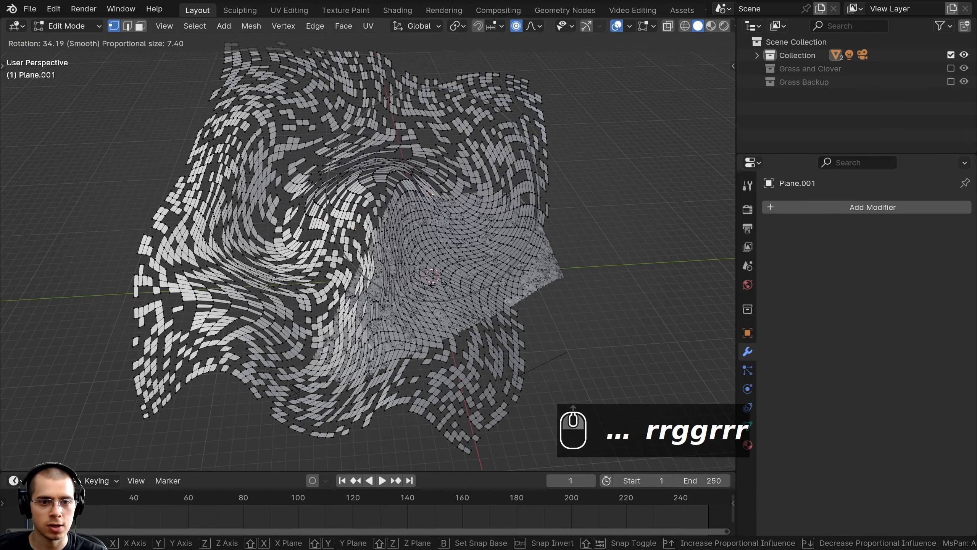
pyautogui.click(529, 144)
pyautogui.press('r')
pyautogui.click(530, 146)
pyautogui.press('g')
pyautogui.click(422, 139)
pyautogui.scroll(-2, 422, 138)
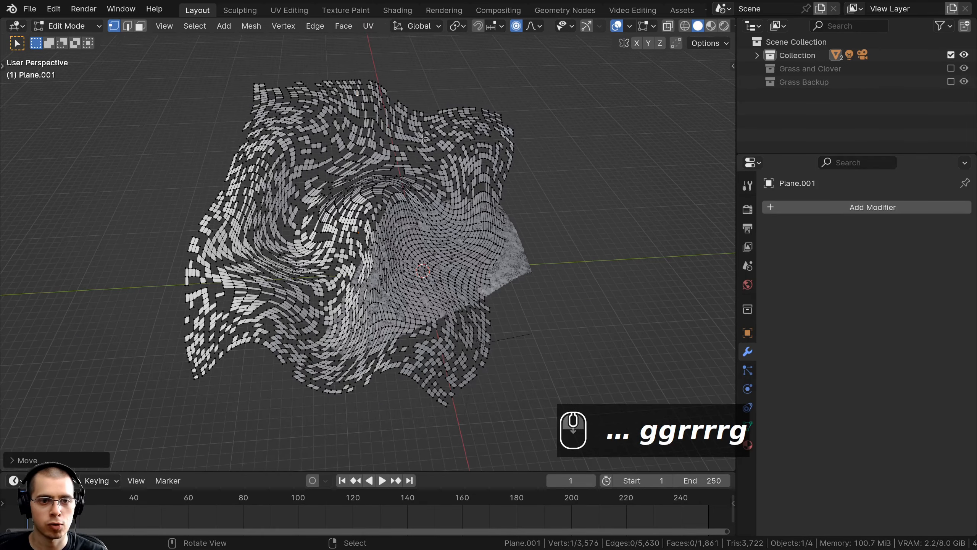
pyautogui.press('r')
pyautogui.press('g')
pyautogui.click(497, 105)
# - Return to Object Mode, apply Shade Smooth to the warped plane and deselect it
pyautogui.press('Tab')
pyautogui.moveTo(497, 104); pyautogui.dragTo(369, 110, button='middle')
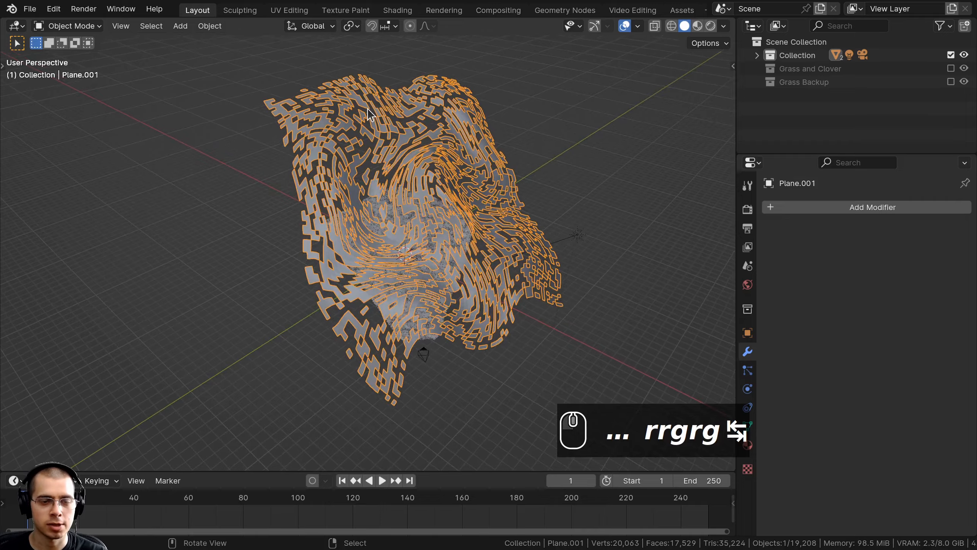
pyautogui.press('w')
pyautogui.click(291, 104)
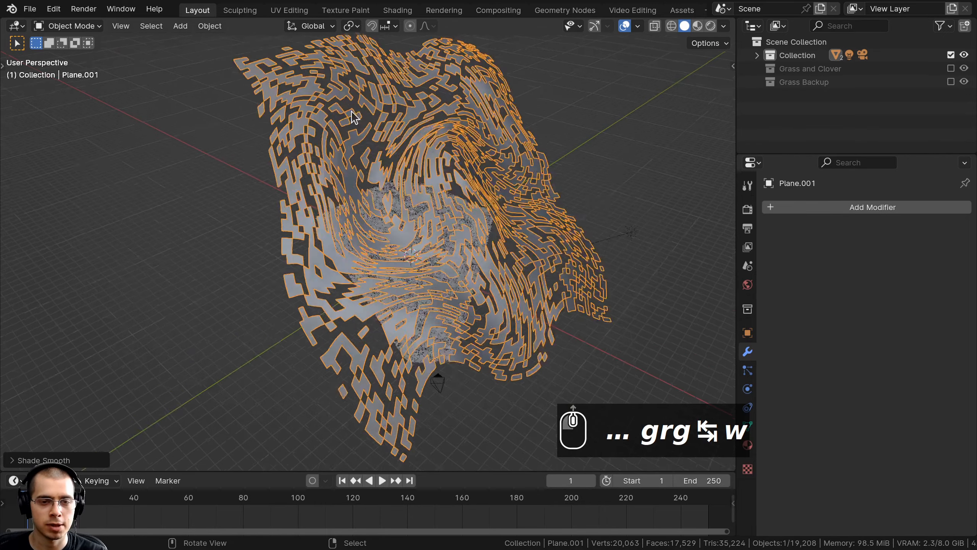
pyautogui.moveTo(292, 109); pyautogui.dragTo(417, 159, button='middle')
pyautogui.hotkey('alt', 'a')
pyautogui.moveTo(438, 202); pyautogui.dragTo(255, 165, button='middle')
pyautogui.click(255, 165)
pyautogui.hotkey('alt', 'a')
pyautogui.scroll(2, 346, 206)
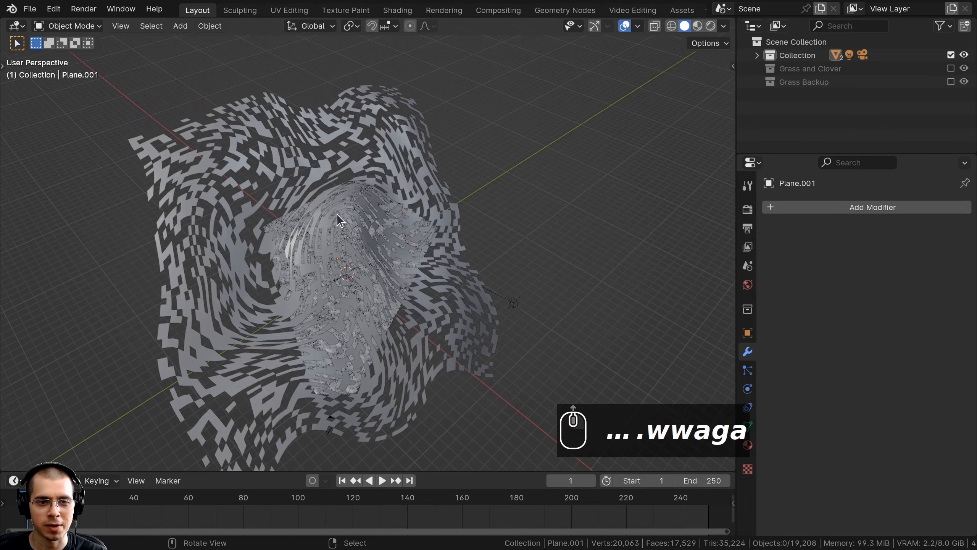
pyautogui.moveTo(294, 157); pyautogui.dragTo(374, 283, button='middle')
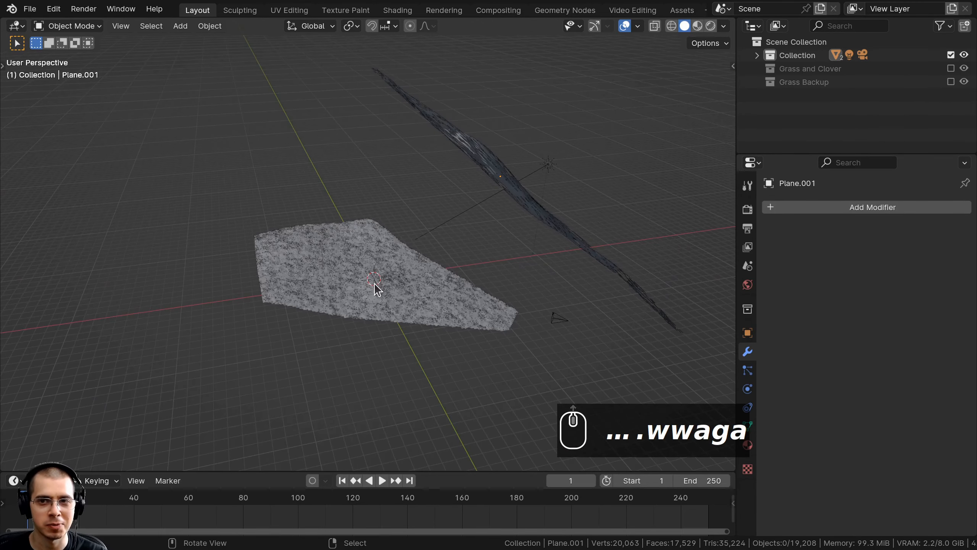
# - Exclude the main Collection from the view layer and include the Grass and Clover collection instead
pyautogui.click(951, 55)
pyautogui.click(951, 68)
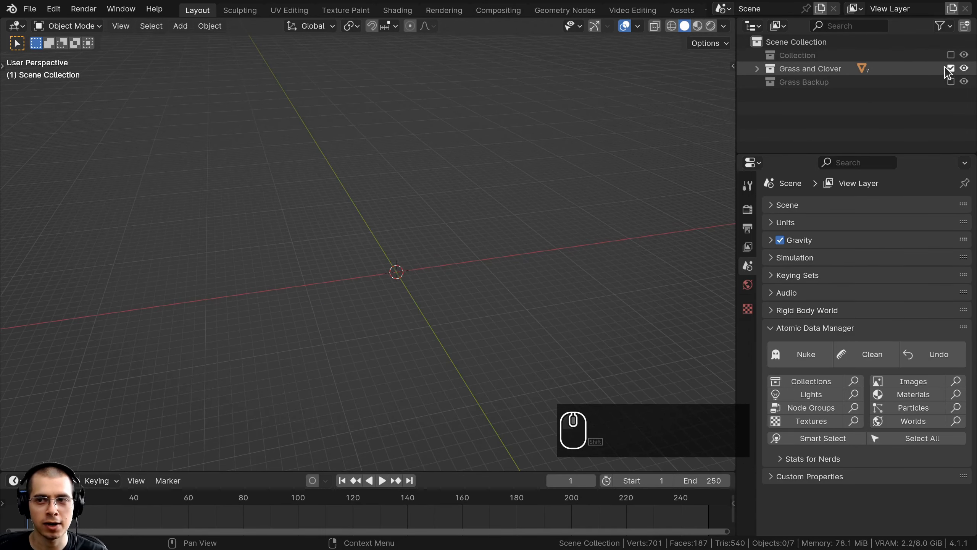
pyautogui.click(951, 68)
pyautogui.click(951, 67)
pyautogui.moveTo(419, 210)
pyautogui.keyDown('shift'); pyautogui.mouseDown(button='middle')
pyautogui.moveTo(495, 302)
pyautogui.moveTo(400, 204)
pyautogui.mouseUp(button='middle'); pyautogui.keyUp('shift')
pyautogui.scroll(4, 423, 207)
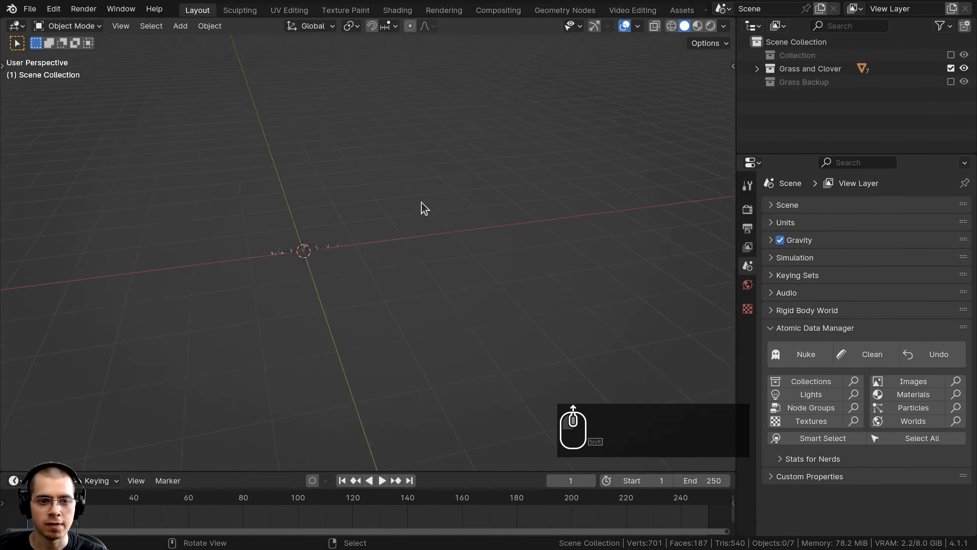
# - Select all grass clumps and clovers with Grass Clump 1 active, apply Shade Smooth and clear the selection
pyautogui.press('b')
pyautogui.moveTo(435, 175); pyautogui.dragTo(204, 288)
pyautogui.keyDown('shift'); pyautogui.moveTo(250, 294); pyautogui.dragTo(399, 262, button='middle'); pyautogui.keyUp('shift')
pyautogui.scroll(6, 399, 260)
pyautogui.scroll(2, 423, 272)
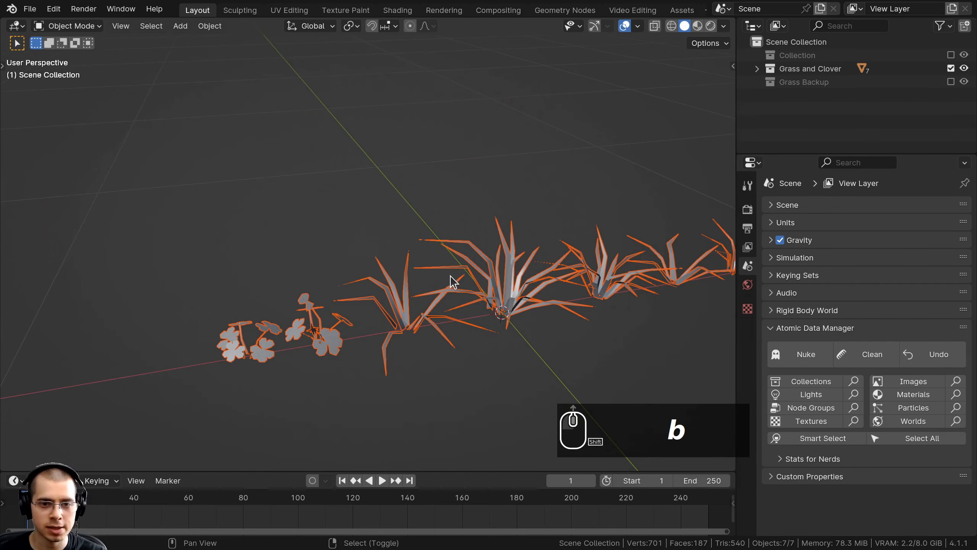
pyautogui.keyDown('shift'); pyautogui.click(457, 271); pyautogui.keyUp('shift')
pyautogui.press('w')
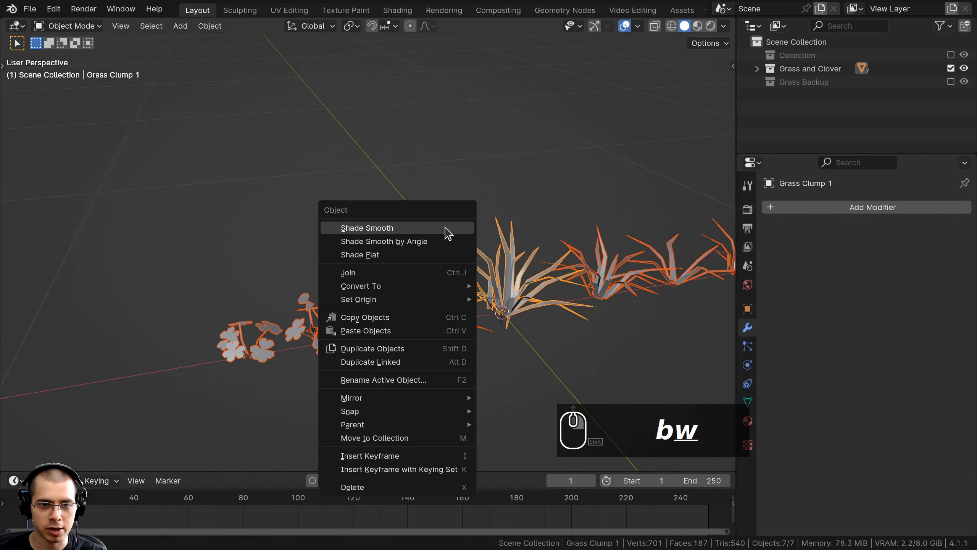
pyautogui.click(387, 228)
pyautogui.hotkey('alt', 'a')
pyautogui.scroll(-2, 430, 293)
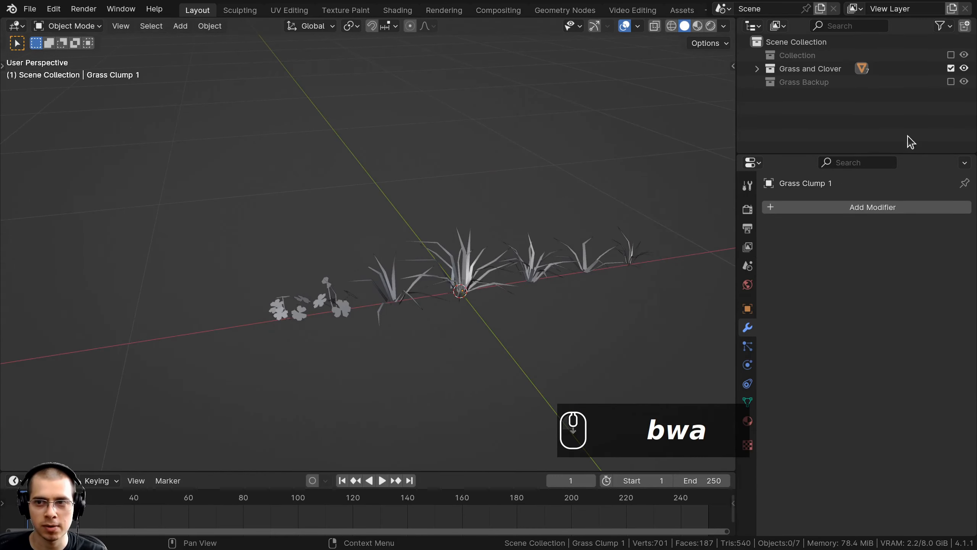
pyautogui.click(335, 303)
pyautogui.hotkey('alt', 'a')
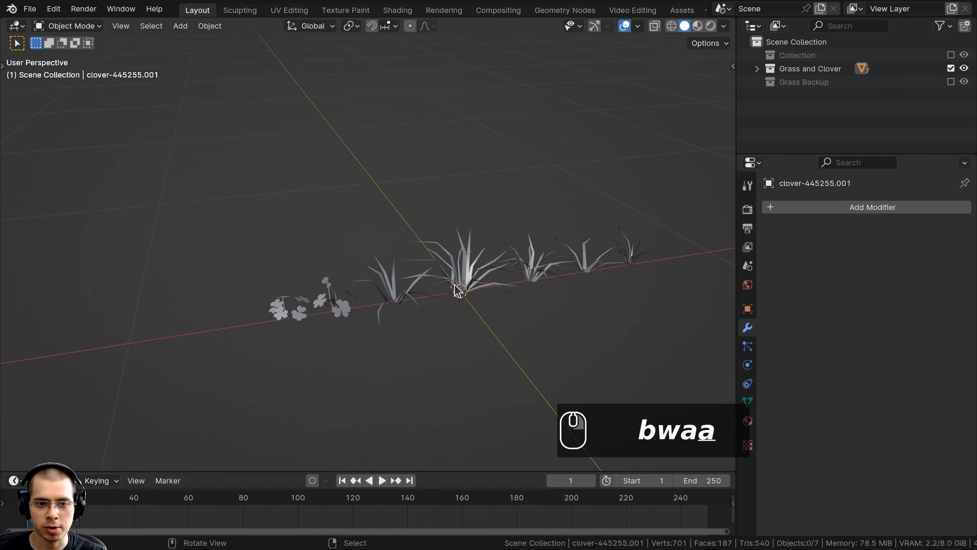
# - Exclude the Grass and Clover collection, include the main Collection again and display the scene in rendered shading
pyautogui.click(951, 69)
pyautogui.click(951, 55)
pyautogui.scroll(-2, 407, 251)
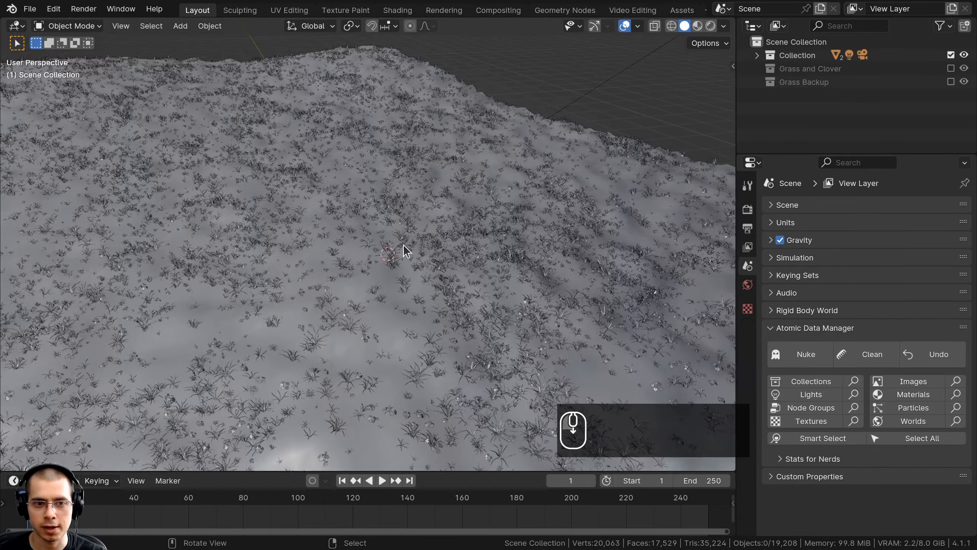
pyautogui.scroll(-3, 407, 252)
pyautogui.press('z')
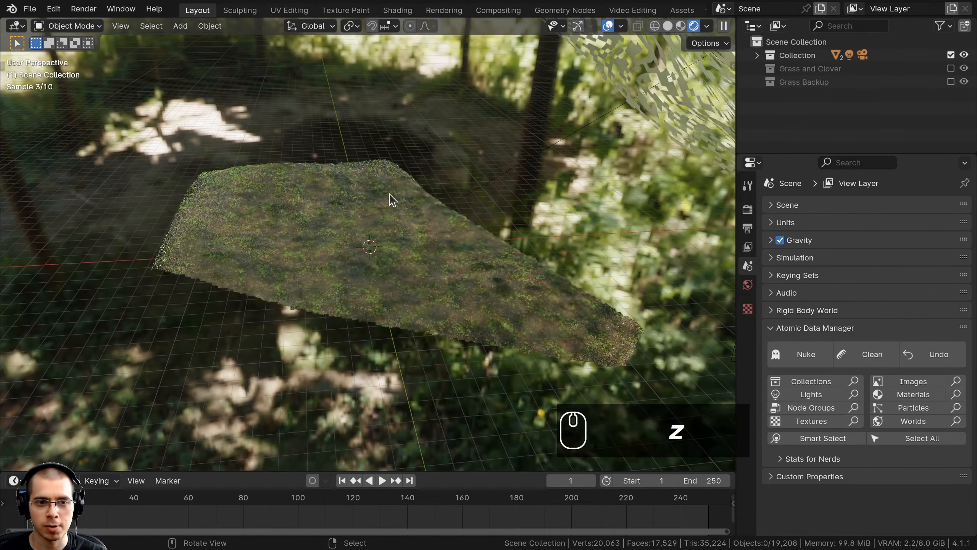
pyautogui.moveTo(391, 199); pyautogui.dragTo(520, 162, button='middle')
# - Scale up the warped perforated plane slightly and reposition it between the sun lamp and the grass
pyautogui.rightClick(598, 227)
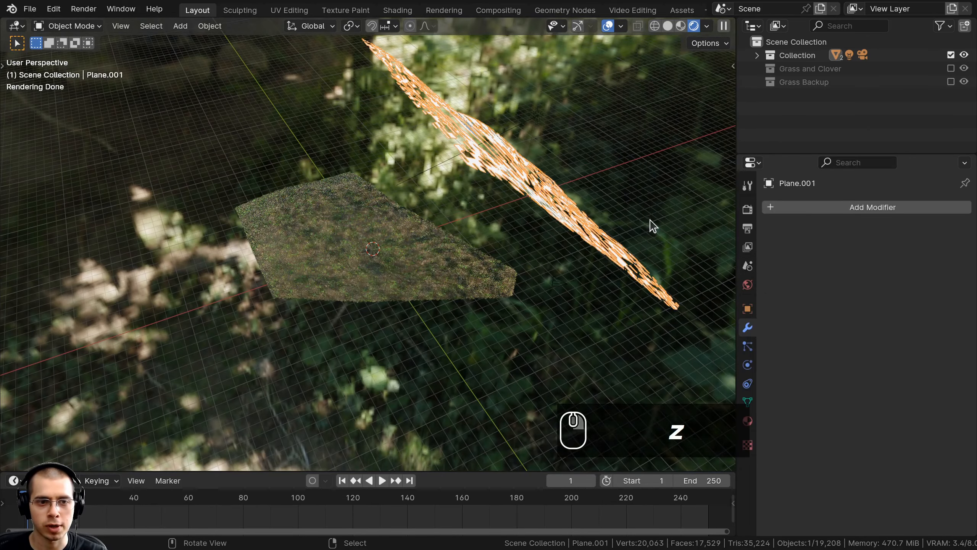
pyautogui.press('s')
pyautogui.press('g')
pyautogui.click(632, 227)
pyautogui.press('s')
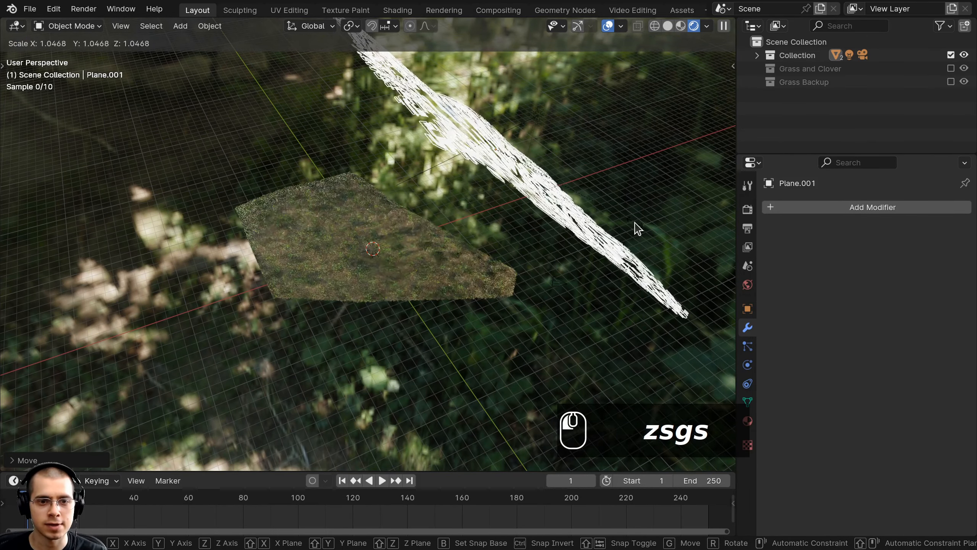
pyautogui.click(633, 224)
pyautogui.press('g')
pyautogui.click(626, 225)
# - Switch to the Shading workspace and create a new material for the perforated plane
pyautogui.press('a')
pyautogui.moveTo(626, 226); pyautogui.dragTo(377, 153, button='middle')
pyautogui.scroll(1, 519, 238)
pyautogui.rightClick(482, 91)
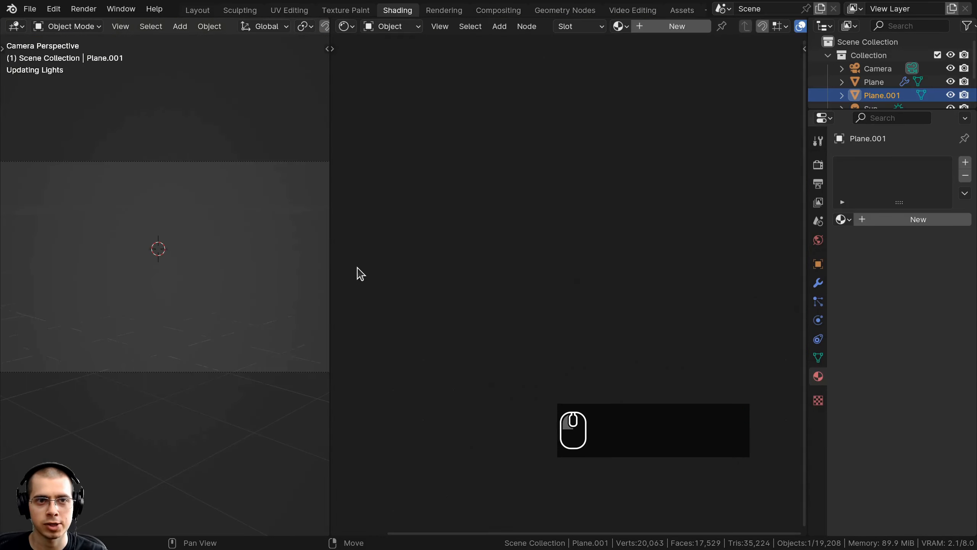
pyautogui.click(889, 219)
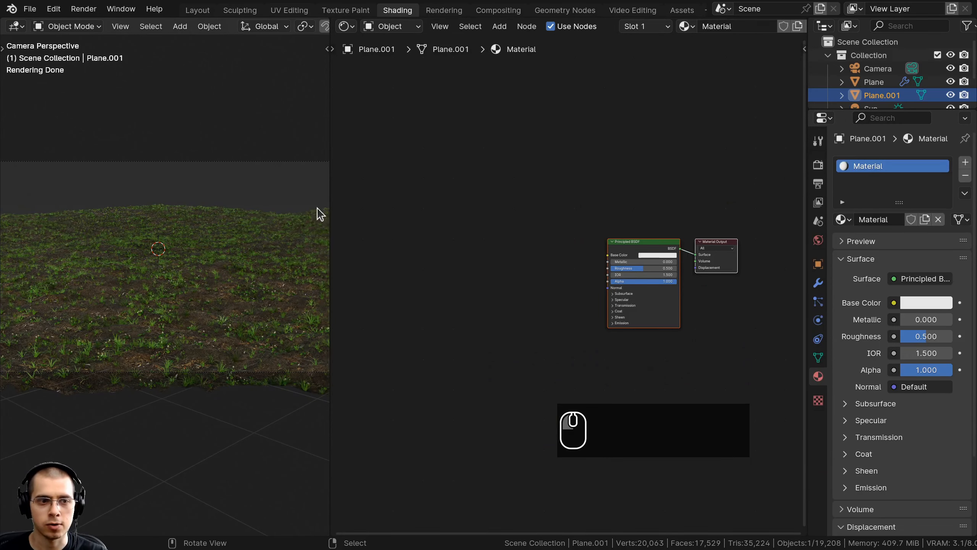
# - Widen the 3D viewport and enable Scene World and Scene Lights for its rendered shading
pyautogui.moveTo(330, 195); pyautogui.dragTo(502, 195)
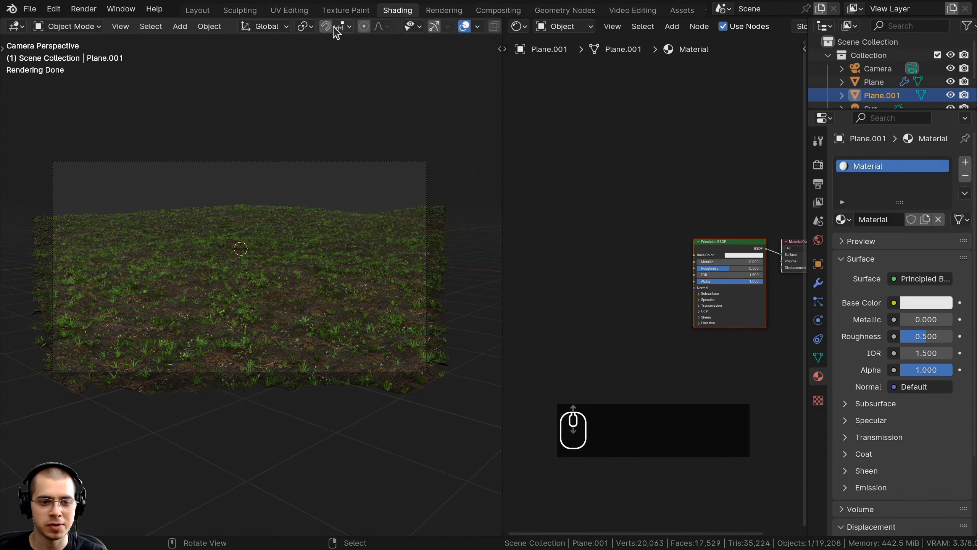
pyautogui.scroll(-5, 336, 31)
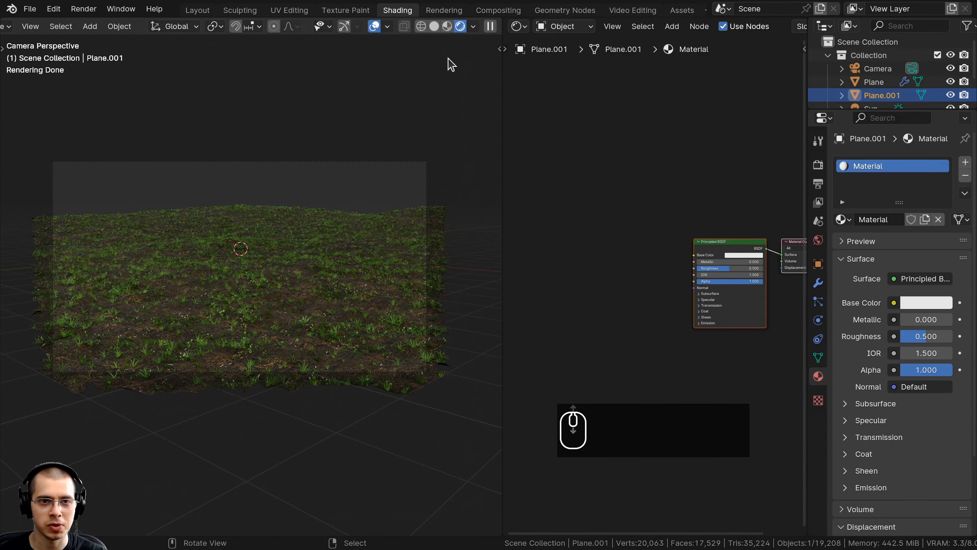
pyautogui.click(475, 27)
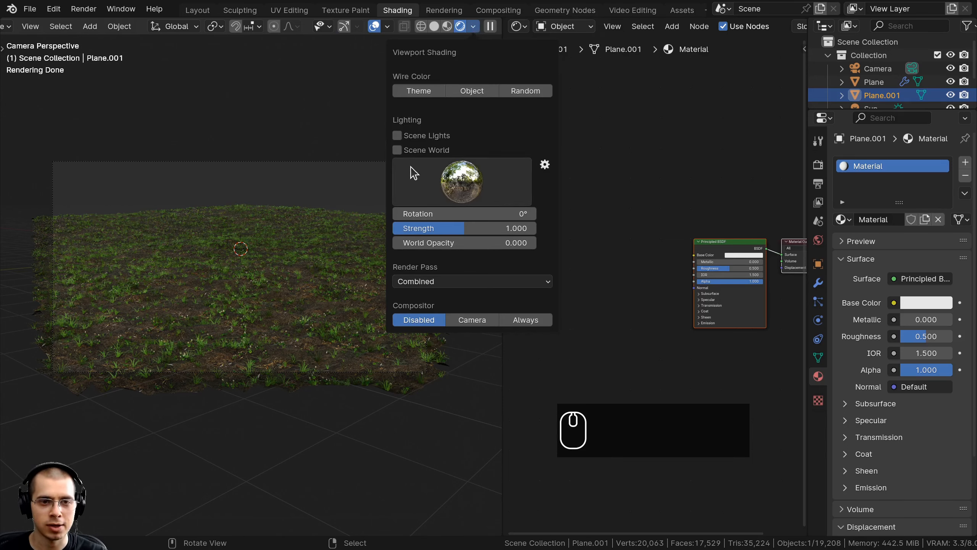
pyautogui.click(397, 150)
pyautogui.click(397, 135)
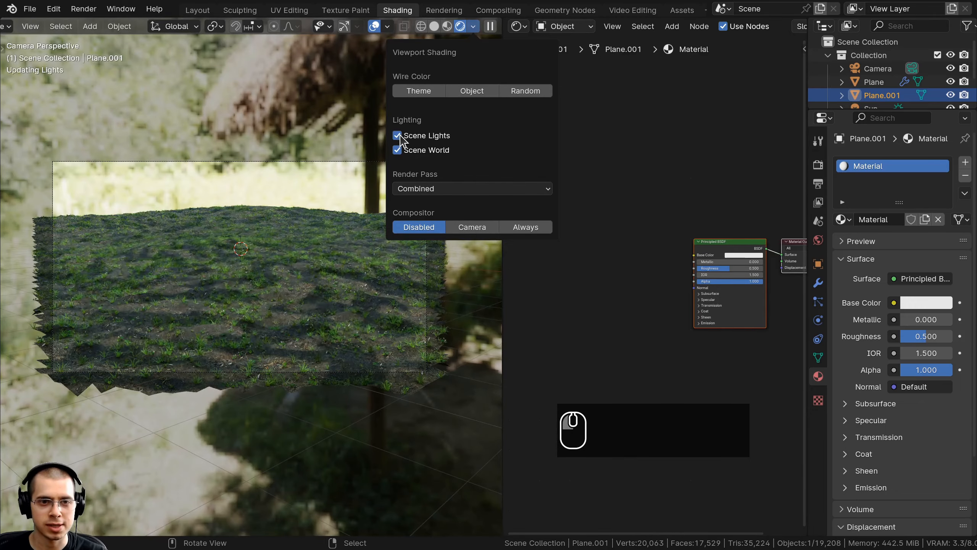
pyautogui.scroll(4, 299, 277)
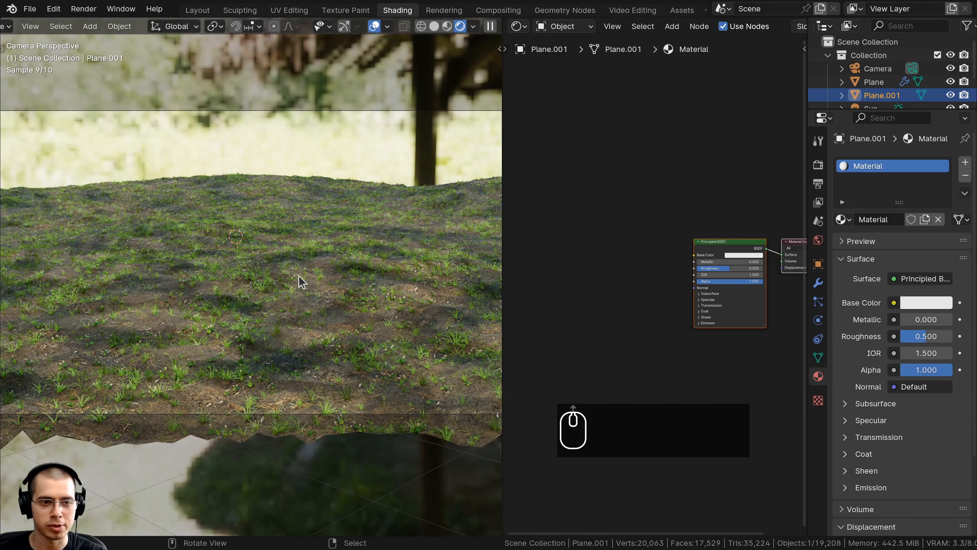
pyautogui.keyDown('shift'); pyautogui.moveTo(357, 474); pyautogui.dragTo(393, 342, button='middle'); pyautogui.keyUp('shift')
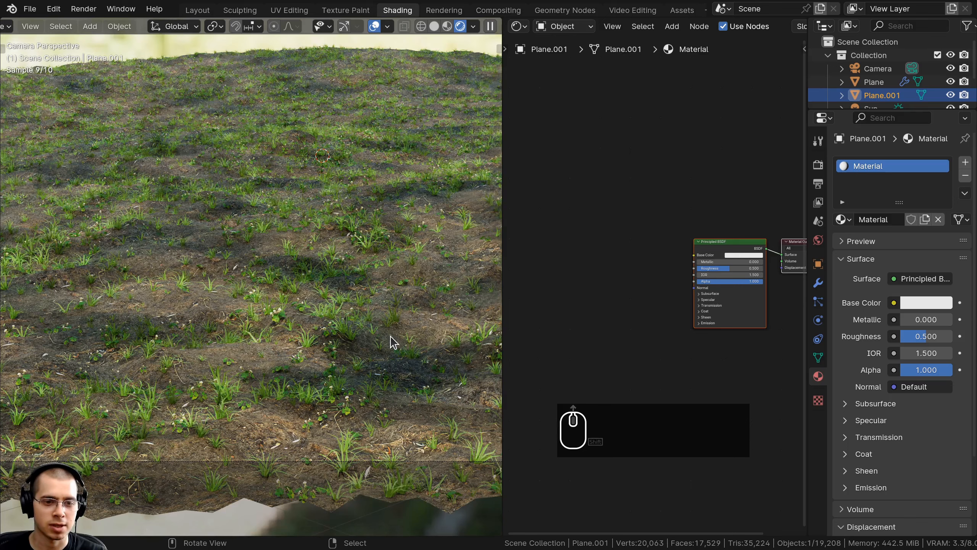
pyautogui.scroll(-3, 354, 339)
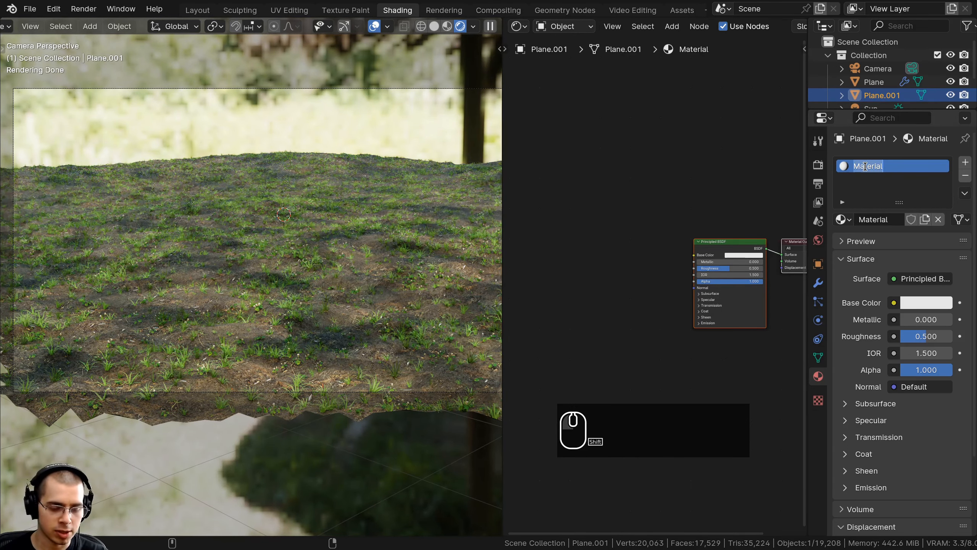
# - Rename the perforated plane's material to "Shadow Leaves"
pyautogui.write('Shadow Leaves')
pyautogui.press('Return')
pyautogui.moveTo(624, 277); pyautogui.dragTo(533, 282, button='middle')
pyautogui.scroll(4, 554, 302)
pyautogui.press('a')
pyautogui.scroll(2, 604, 235)
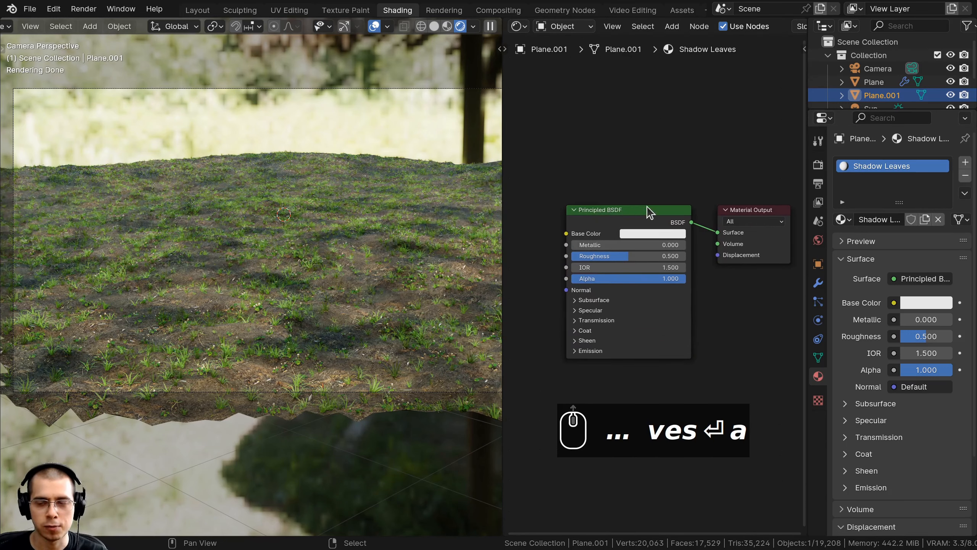
# - Replace the Principled BSDF with a Translucent BSDF connected to the Material Output's Surface input
pyautogui.hotkey('shift', 'a')
pyautogui.click(601, 136)
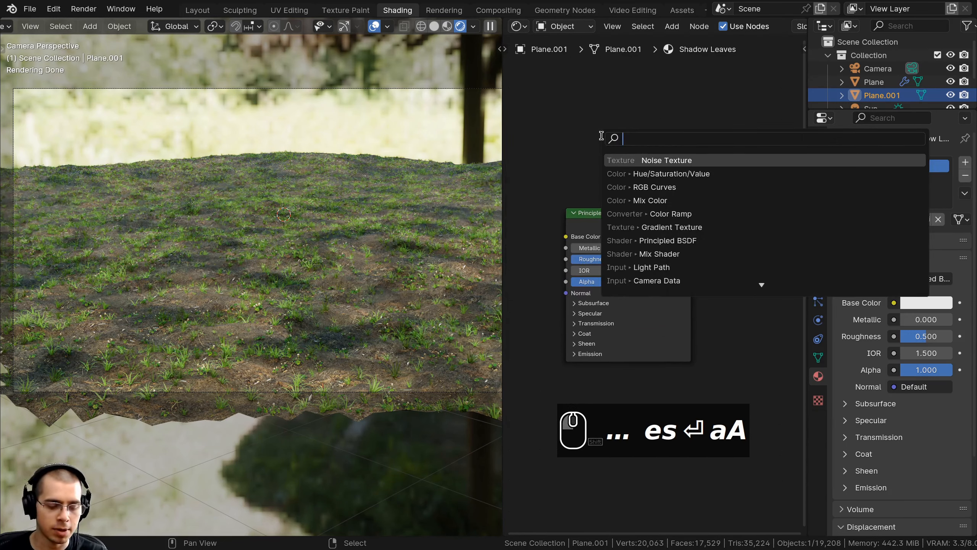
pyautogui.write('tran')
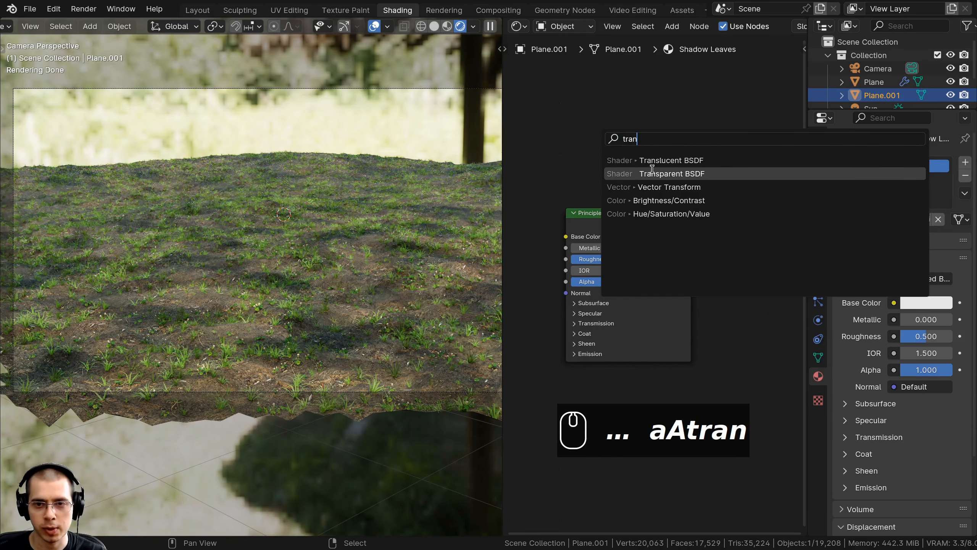
pyautogui.click(672, 160)
pyautogui.click(673, 165)
pyautogui.moveTo(672, 159); pyautogui.dragTo(717, 235)
pyautogui.click(615, 225)
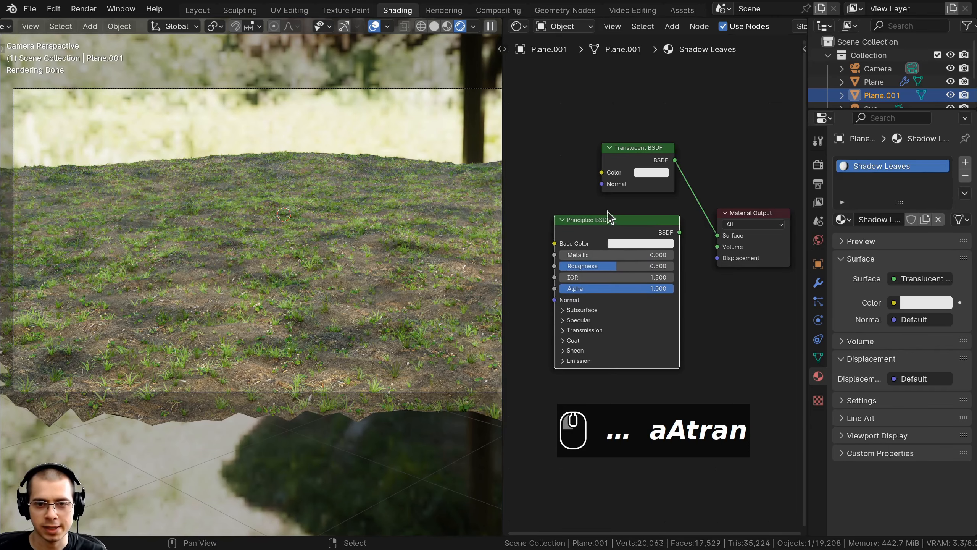
pyautogui.press('x')
pyautogui.moveTo(627, 165); pyautogui.dragTo(631, 225)
# - Try a bright green color on the Translucent BSDF and inspect the shadows it casts on the grass
pyautogui.moveTo(266, 258); pyautogui.dragTo(289, 292, button='middle')
pyautogui.scroll(-5, 290, 264)
pyautogui.moveTo(289, 292); pyautogui.dragTo(337, 226, button='middle')
pyautogui.click(654, 233)
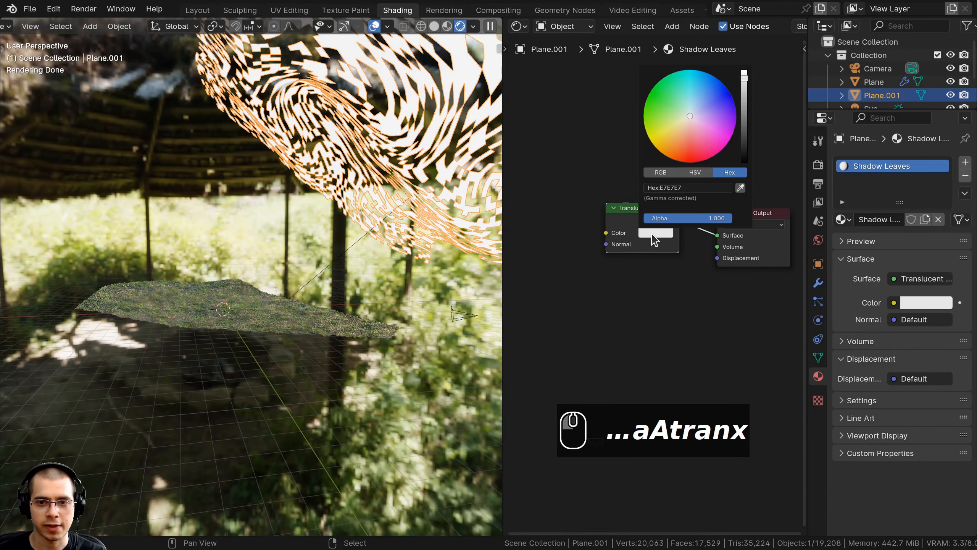
pyautogui.moveTo(690, 112); pyautogui.dragTo(650, 92)
pyautogui.moveTo(304, 237); pyautogui.dragTo(286, 408, button='middle')
pyautogui.scroll(3, 286, 408)
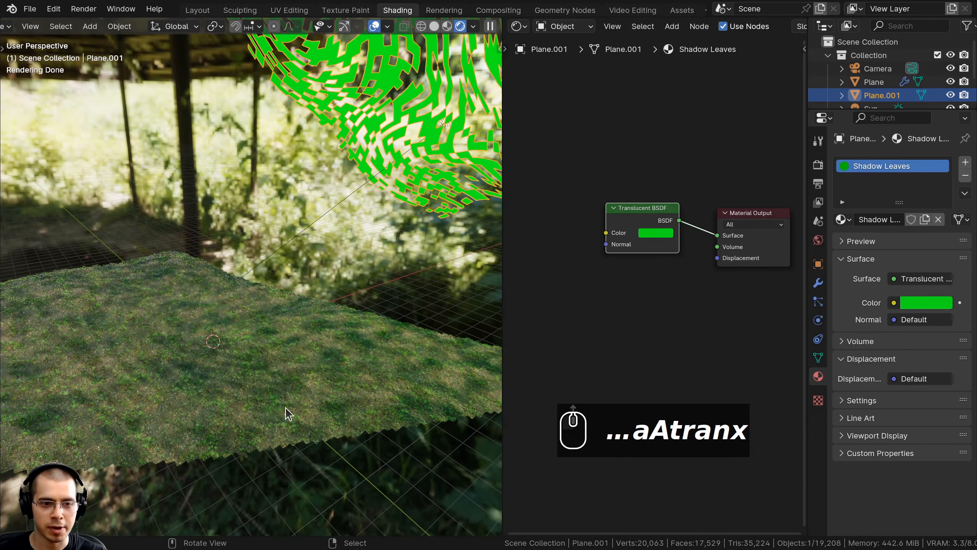
pyautogui.moveTo(69, 314); pyautogui.dragTo(433, 105, button='middle')
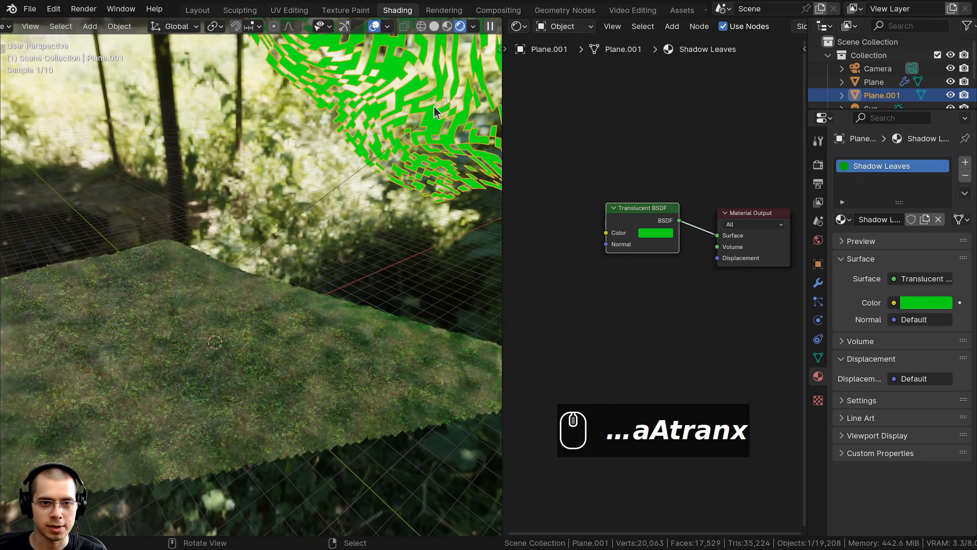
pyautogui.moveTo(311, 276); pyautogui.dragTo(312, 291, button='middle')
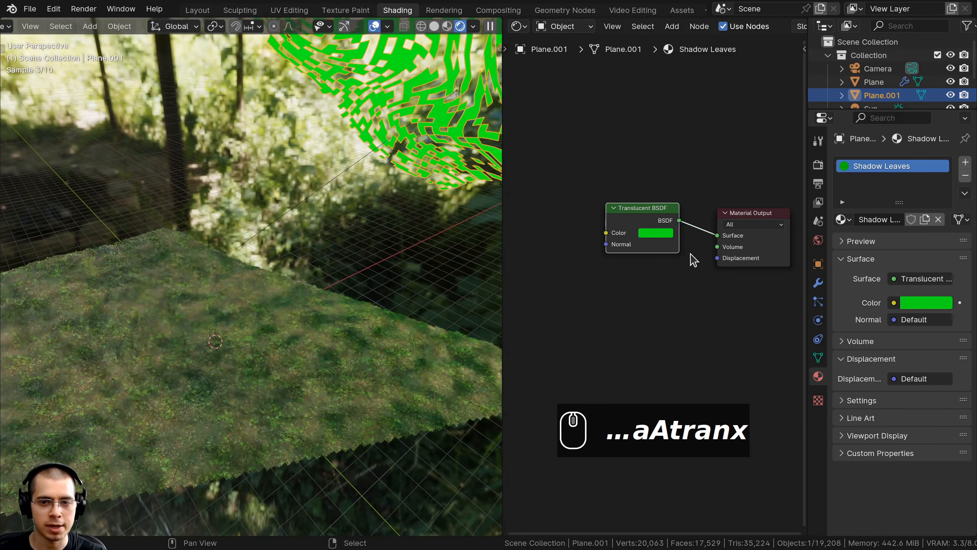
# - Paste the dark green 007414 into the Translucent BSDF's color and check the shadows on the grass
pyautogui.moveTo(653, 231); pyautogui.dragTo(644, 155, button='middle')
pyautogui.scroll(4, 630, 215)
pyautogui.hotkey('ctrl', 'v')
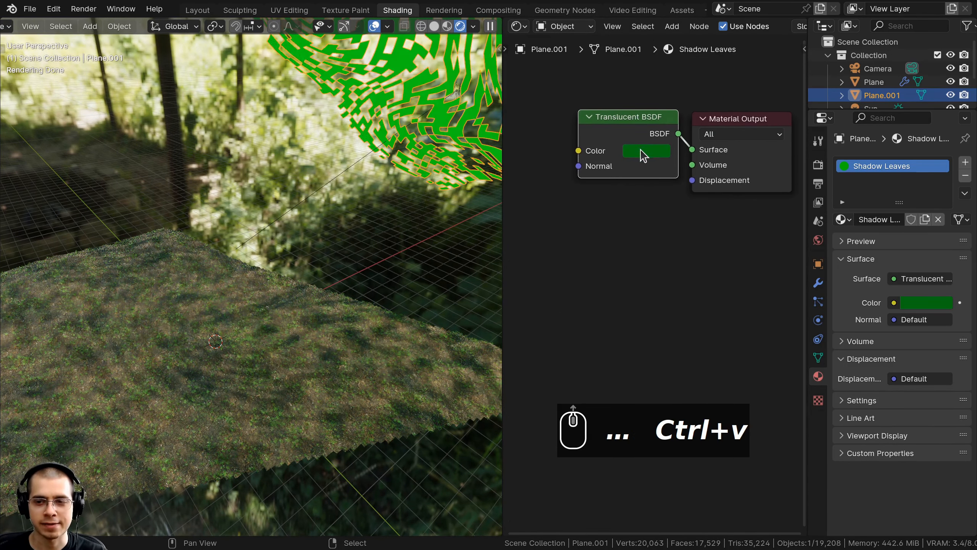
pyautogui.click(642, 154)
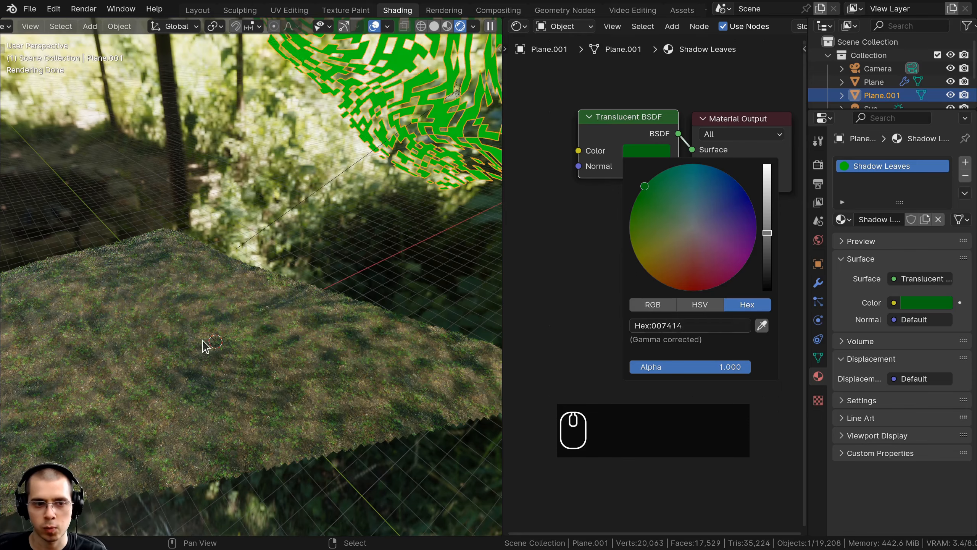
pyautogui.moveTo(202, 341); pyautogui.dragTo(166, 344, button='middle')
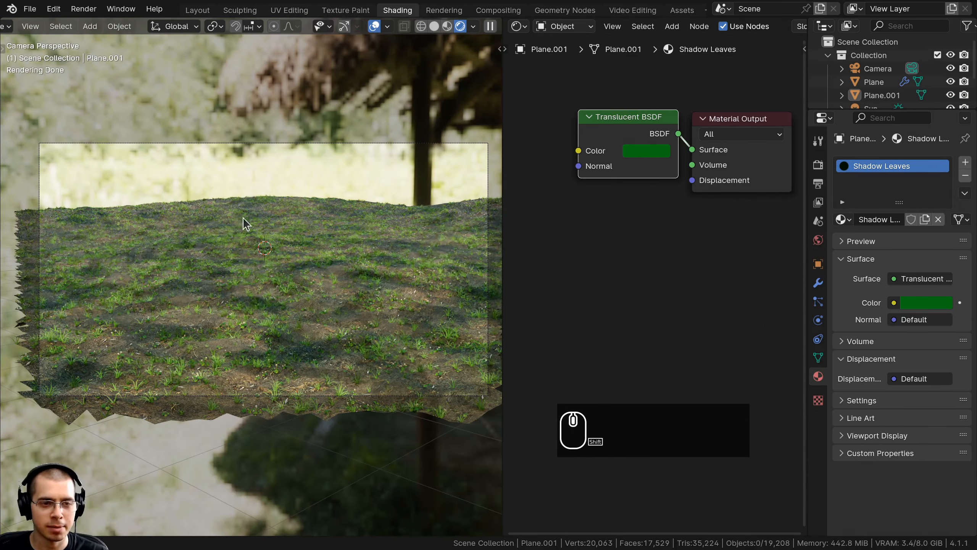
pyautogui.scroll(5, 243, 217)
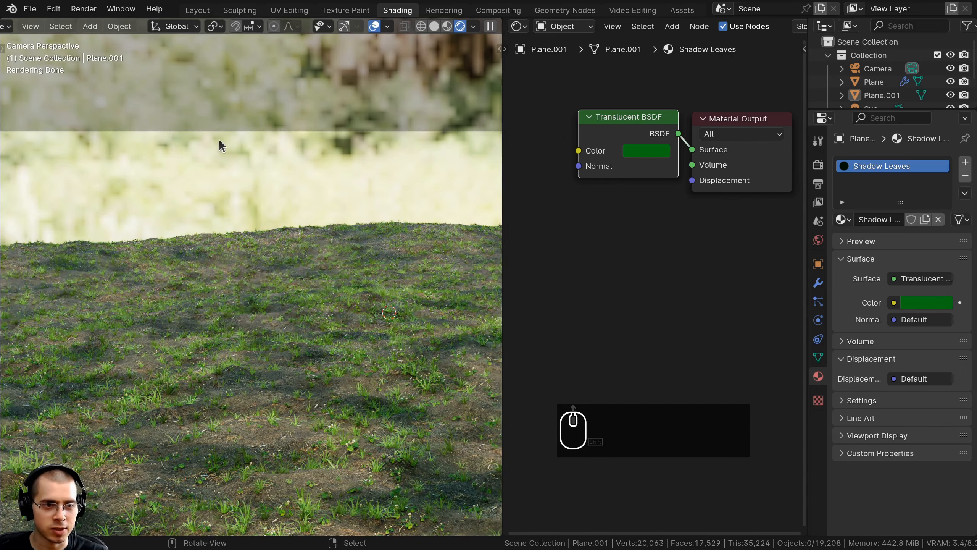
pyautogui.keyDown('shift'); pyautogui.moveTo(88, 219); pyautogui.dragTo(284, 154, button='middle'); pyautogui.keyUp('shift')
pyautogui.scroll(-4, 217, 183)
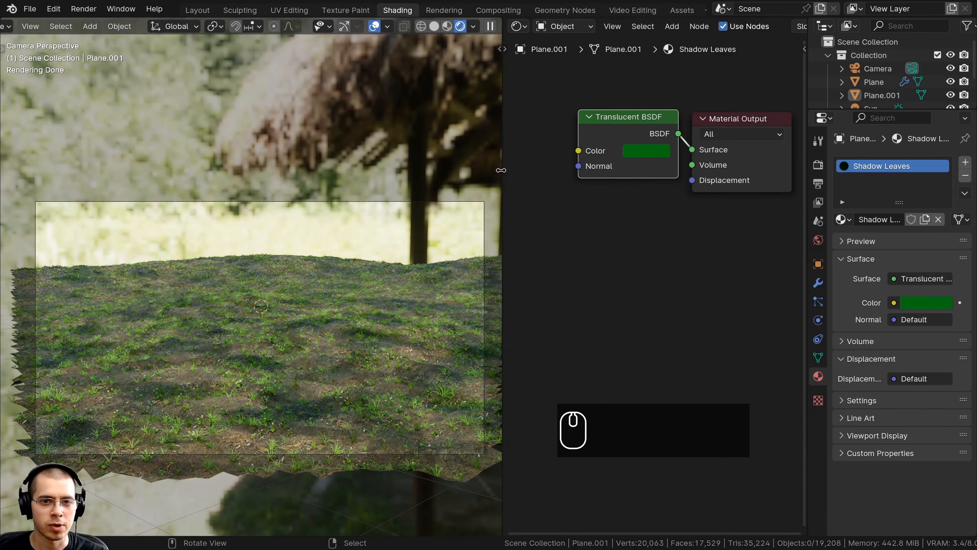
# - Widen the shader editor and switch it from the object's material to the World nodes
pyautogui.moveTo(502, 171); pyautogui.dragTo(423, 160)
pyautogui.keyDown('shift'); pyautogui.moveTo(265, 199); pyautogui.dragTo(265, 181, button='middle'); pyautogui.keyUp('shift')
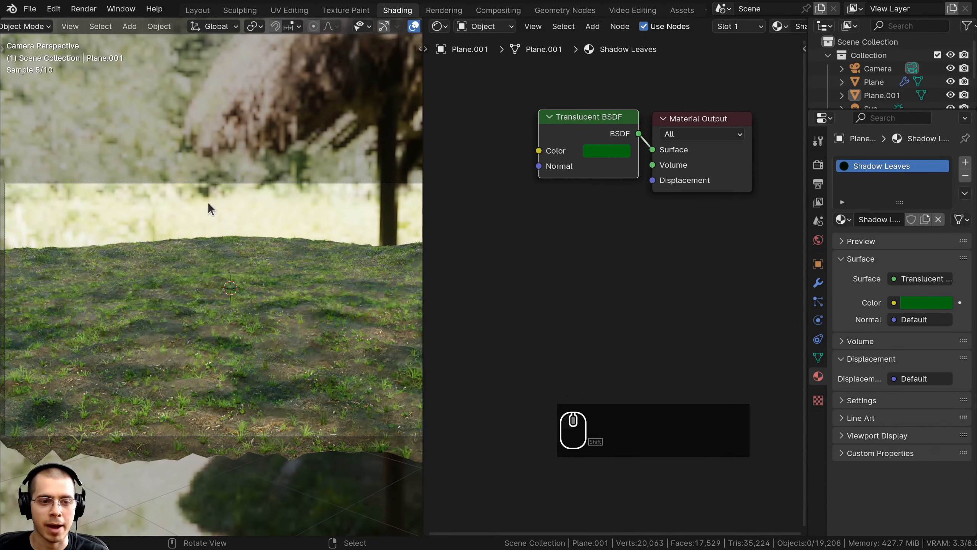
pyautogui.click(479, 27)
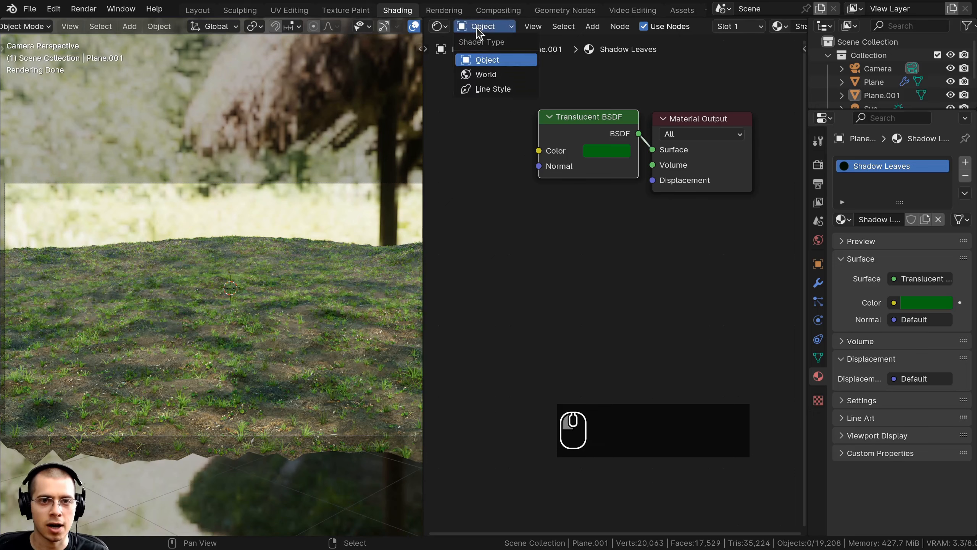
pyautogui.click(491, 75)
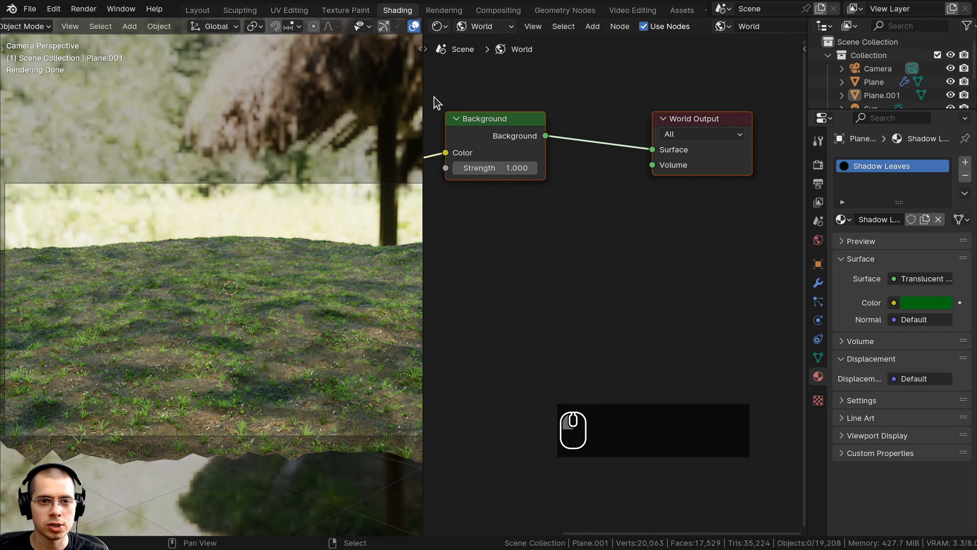
pyautogui.moveTo(423, 86); pyautogui.dragTo(376, 88)
pyautogui.press('Home')
# - Duplicate the environment texture and its Background node, and arrange the copies below the originals
pyautogui.click(482, 169)
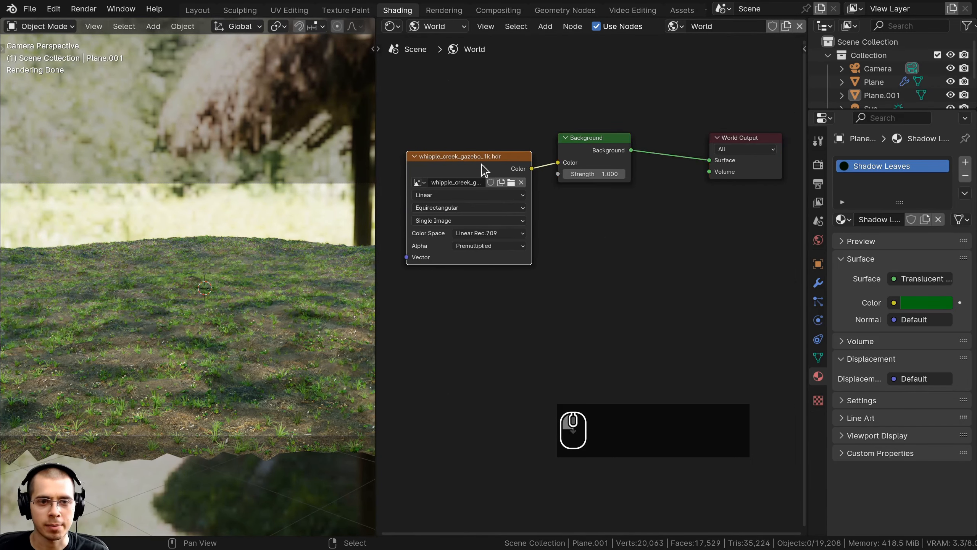
pyautogui.keyDown('shift'); pyautogui.moveTo(606, 105); pyautogui.dragTo(433, 228); pyautogui.keyUp('shift')
pyautogui.moveTo(490, 159); pyautogui.dragTo(502, 143, button='middle')
pyautogui.hotkey('shift', 'd')
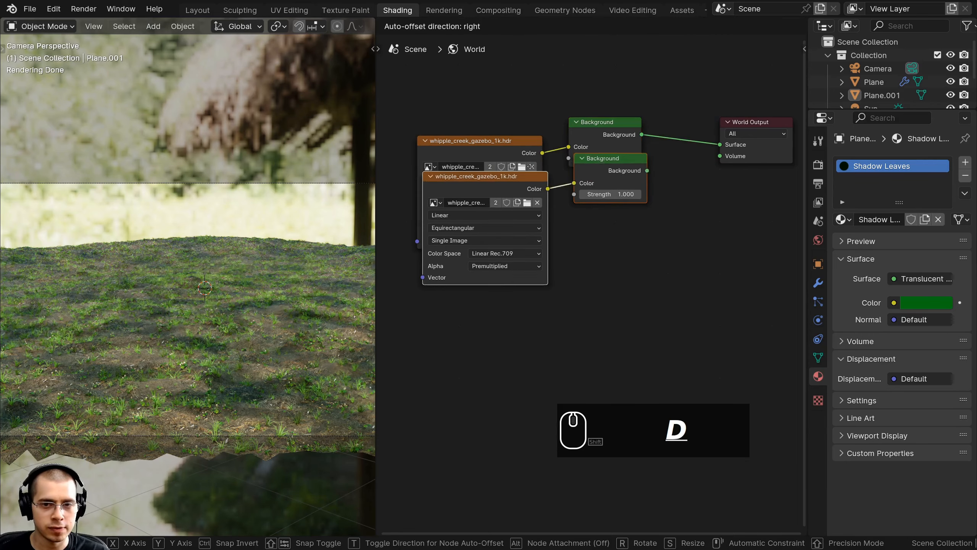
pyautogui.click(522, 244)
pyautogui.press('g')
pyautogui.click(509, 224)
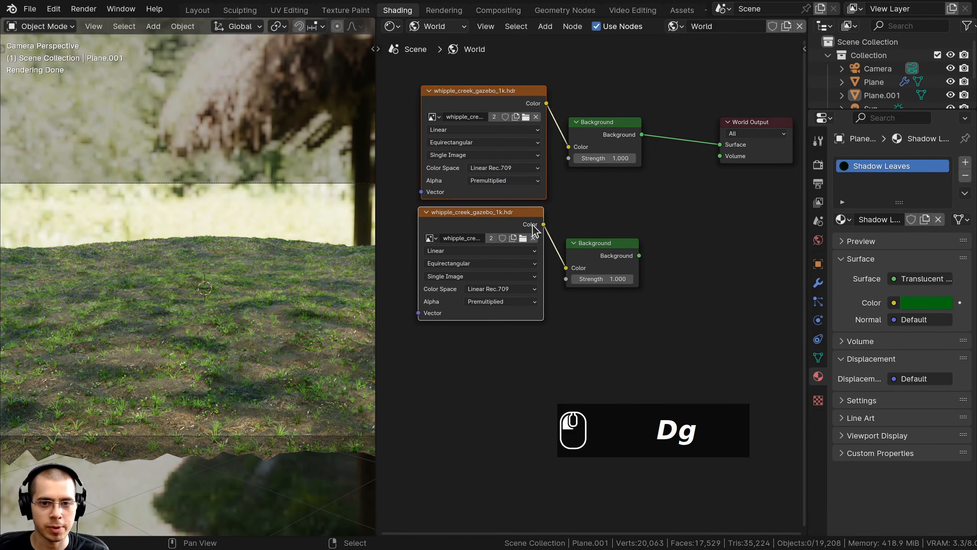
pyautogui.hotkey('alt', 'a')
pyautogui.moveTo(585, 250); pyautogui.dragTo(582, 231)
# - Replace the image in the duplicated environment texture with rural_asphalt_road_4k.hdr
pyautogui.moveTo(524, 242); pyautogui.dragTo(566, 253, button='middle')
pyautogui.scroll(4, 565, 253)
pyautogui.moveTo(472, 225); pyautogui.dragTo(483, 215, button='middle')
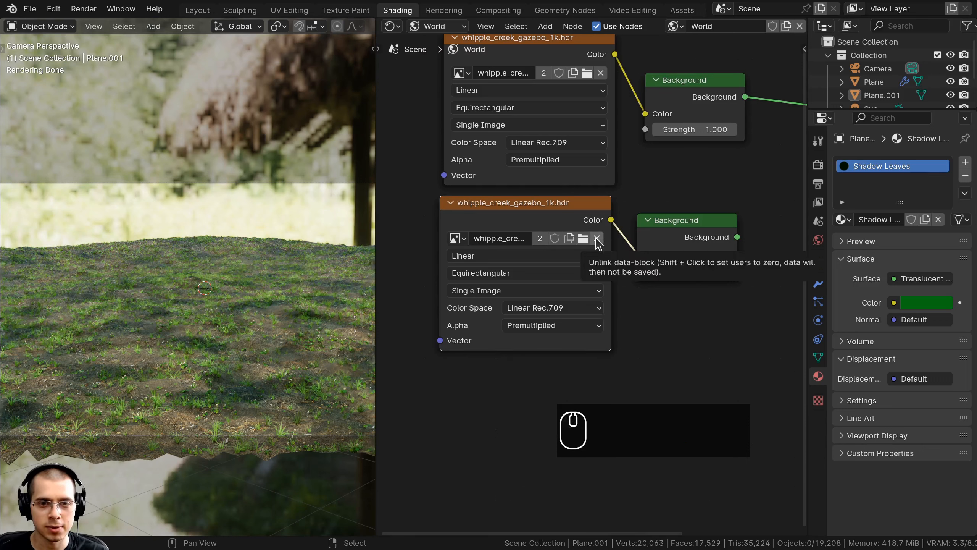
pyautogui.click(597, 238)
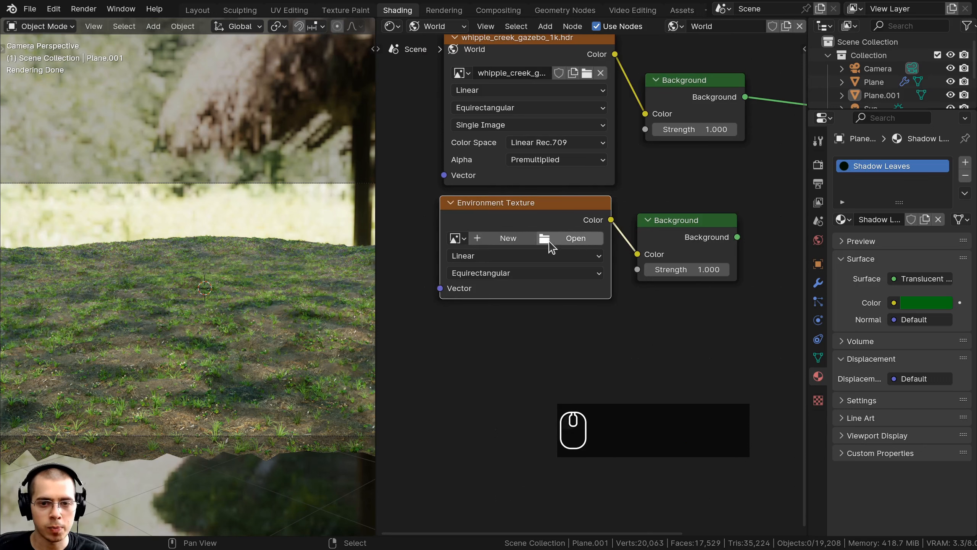
pyautogui.click(572, 238)
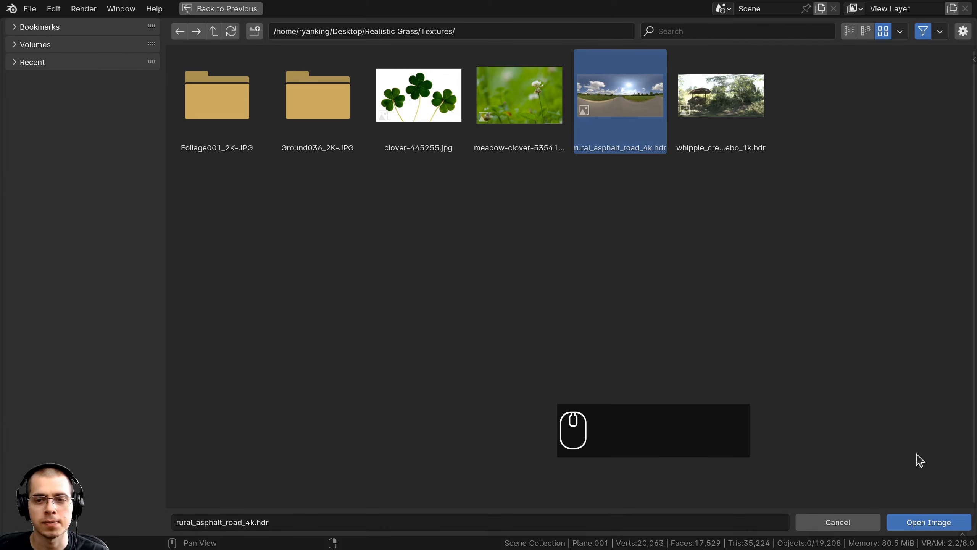
pyautogui.click(912, 523)
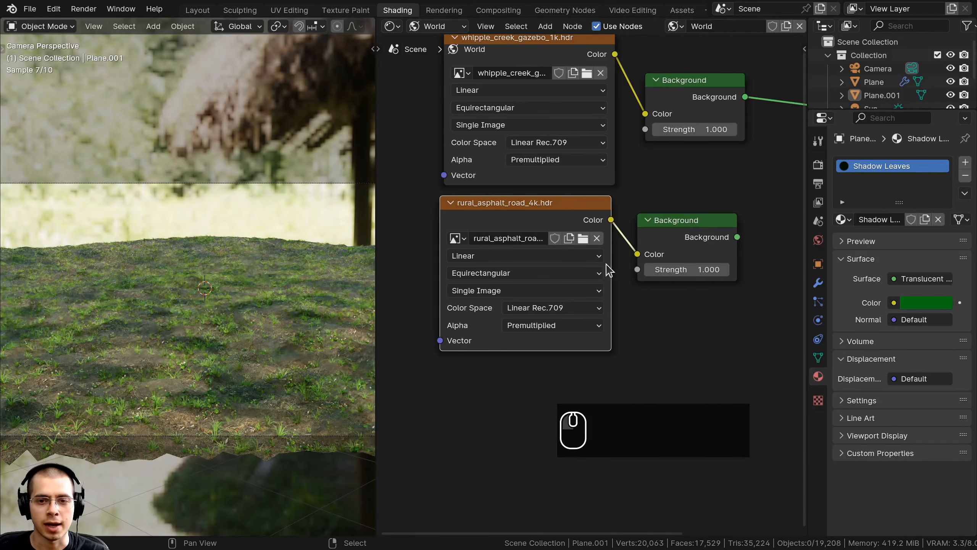
# - Try lighting the scene with rural_asphalt_road_4k.hdr by connecting its Background node to the World Output's Surface input
pyautogui.scroll(-1, 628, 278)
pyautogui.moveTo(652, 265); pyautogui.dragTo(758, 149)
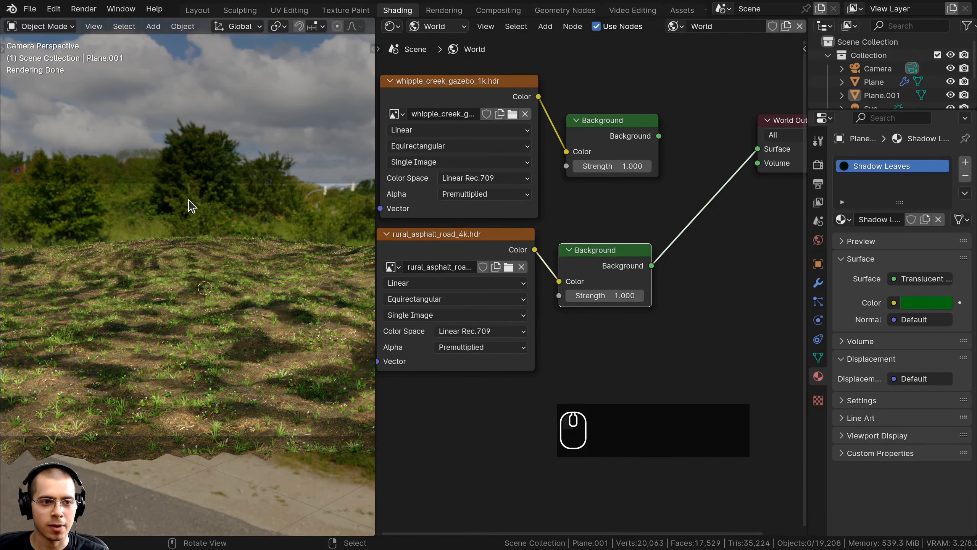
pyautogui.moveTo(192, 207)
pyautogui.mouseDown(button='middle')
pyautogui.moveTo(247, 212)
pyautogui.moveTo(207, 209)
pyautogui.mouseUp(button='middle')
pyautogui.press('KP_0')
pyautogui.scroll(5, 191, 318)
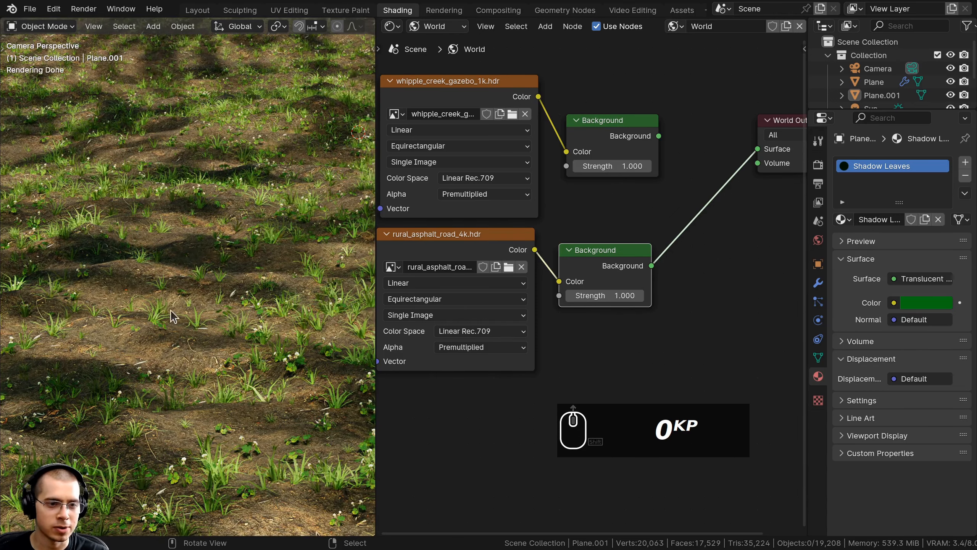
# - Reconnect the whipple_creek_gazebo_1k.hdr Background to the World Output and nudge the other Background node up slightly
pyautogui.moveTo(605, 135); pyautogui.dragTo(757, 149)
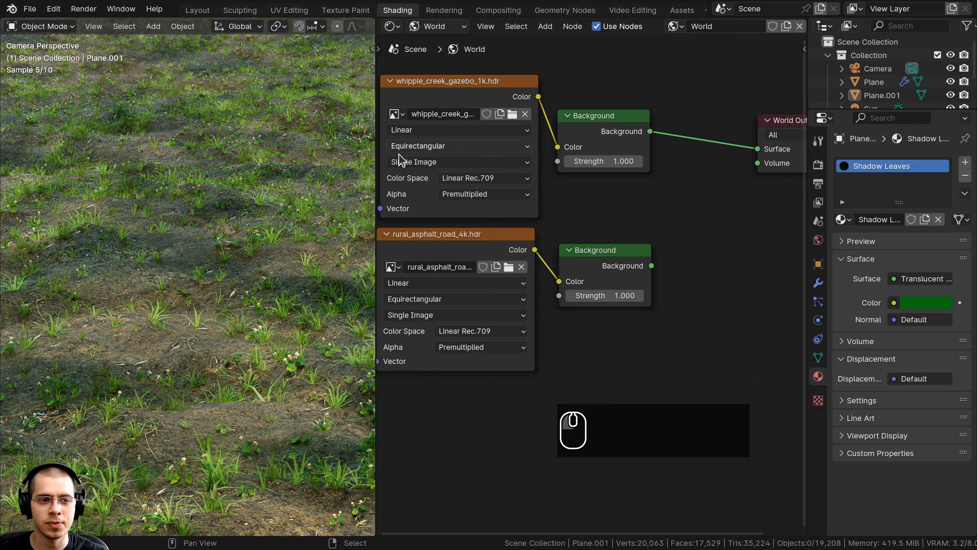
pyautogui.moveTo(586, 267); pyautogui.dragTo(591, 254)
pyautogui.keyDown('shift'); pyautogui.scroll(1, 154, 194); pyautogui.keyUp('shift')
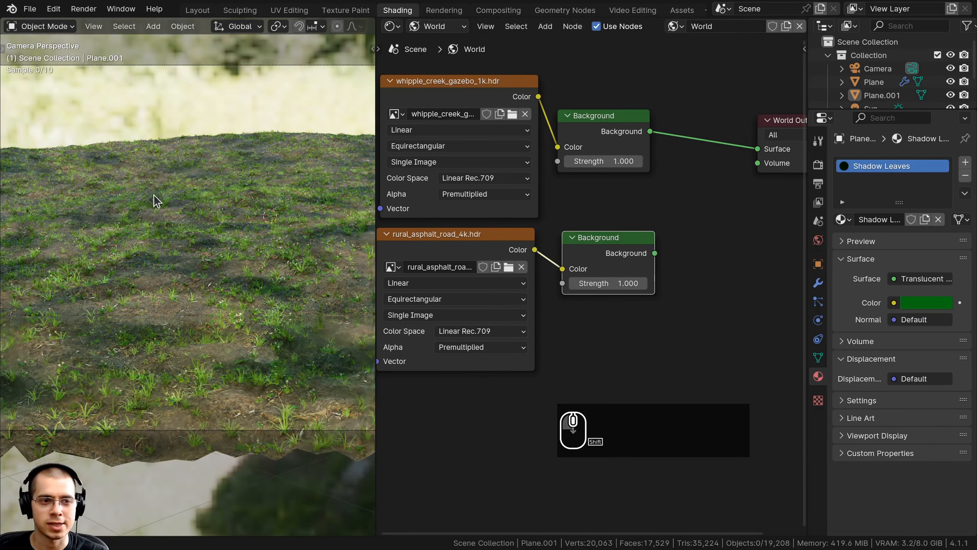
pyautogui.scroll(-2, 564, 271)
pyautogui.keyDown('shift'); pyautogui.scroll(1, 564, 271); pyautogui.keyUp('shift')
# - Insert a Mix Shader before the World Output and connect the rural_asphalt_road_4k.hdr Background to its second Shader input
pyautogui.hotkey('shift', 'a')
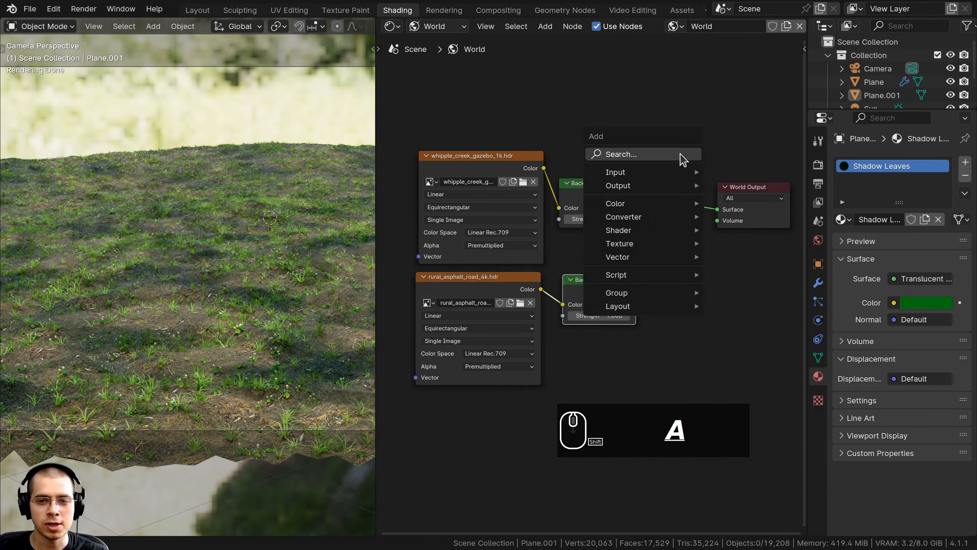
pyautogui.click(680, 156)
pyautogui.write('mix')
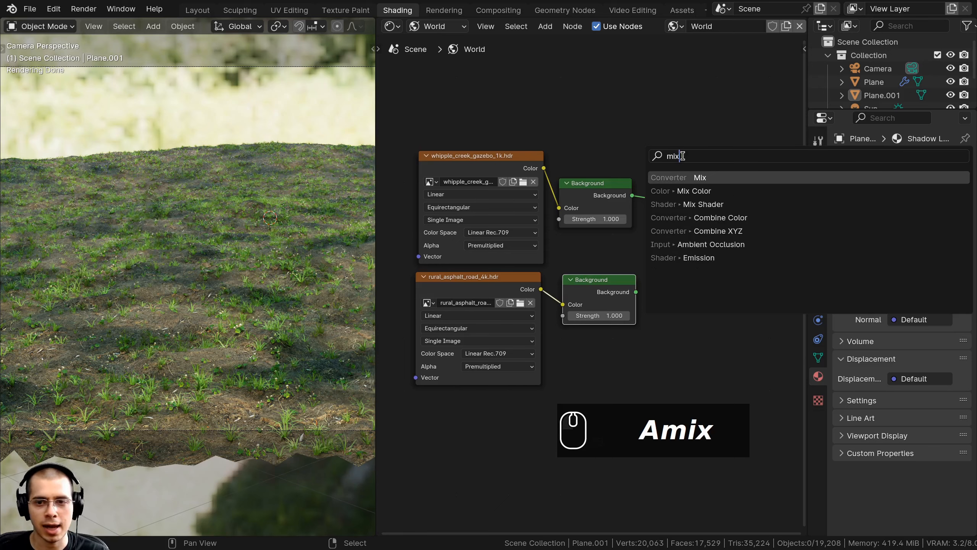
pyautogui.click(692, 205)
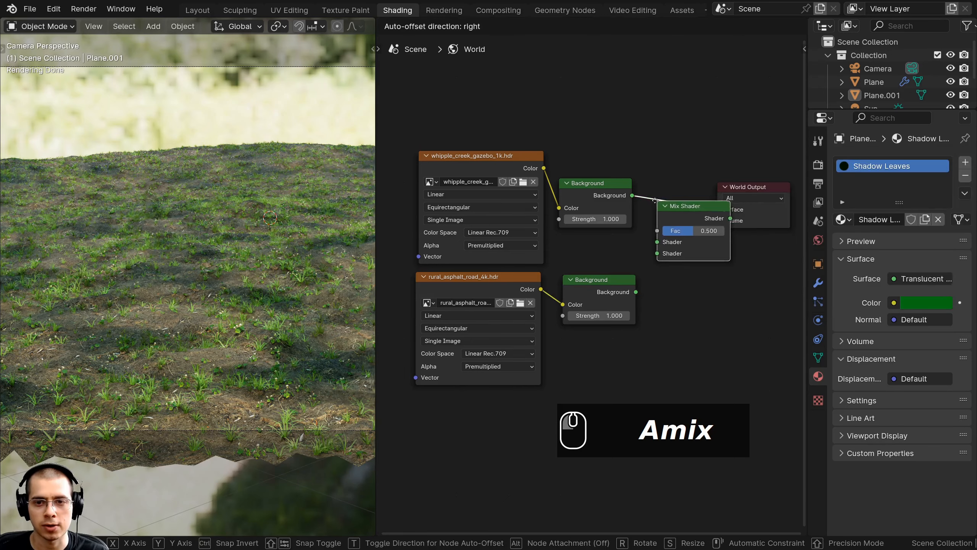
pyautogui.click(664, 200)
pyautogui.moveTo(636, 291); pyautogui.dragTo(673, 246)
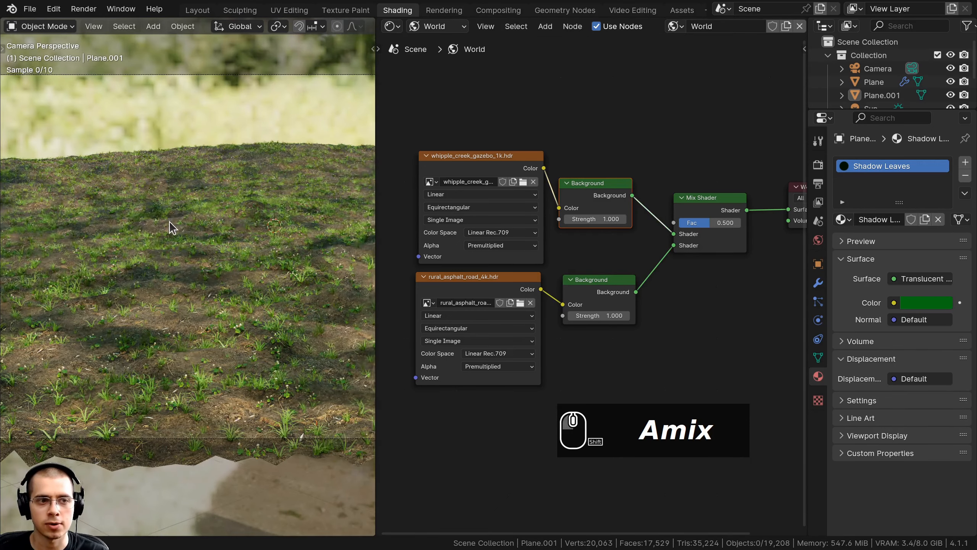
pyautogui.scroll(-1, 625, 266)
pyautogui.scroll(2, 625, 266)
pyautogui.moveTo(628, 222); pyautogui.dragTo(664, 222)
pyautogui.rightClick(664, 222)
pyautogui.scroll(-2, 628, 227)
pyautogui.moveTo(627, 227); pyautogui.dragTo(686, 289, button='middle')
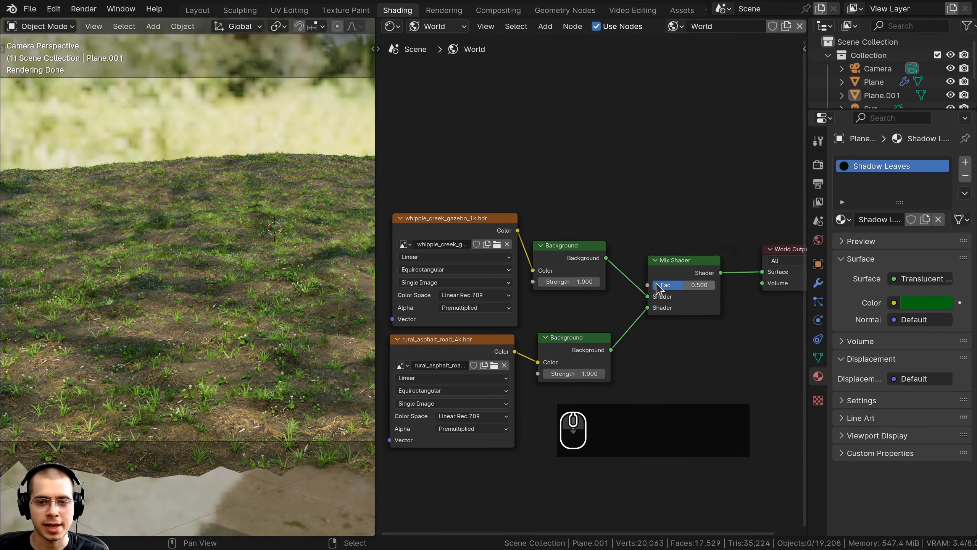
pyautogui.scroll(3, 648, 287)
pyautogui.click(579, 245)
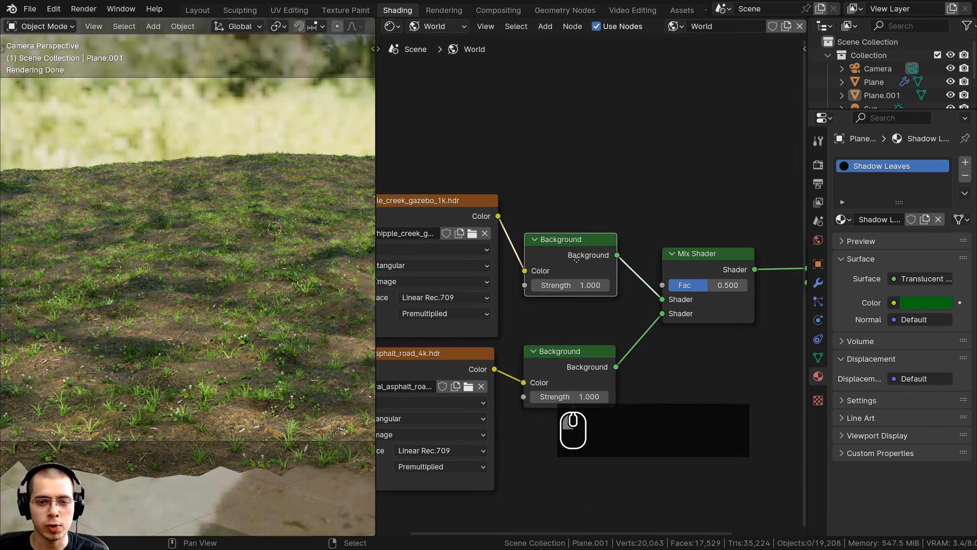
pyautogui.scroll(-1, 579, 246)
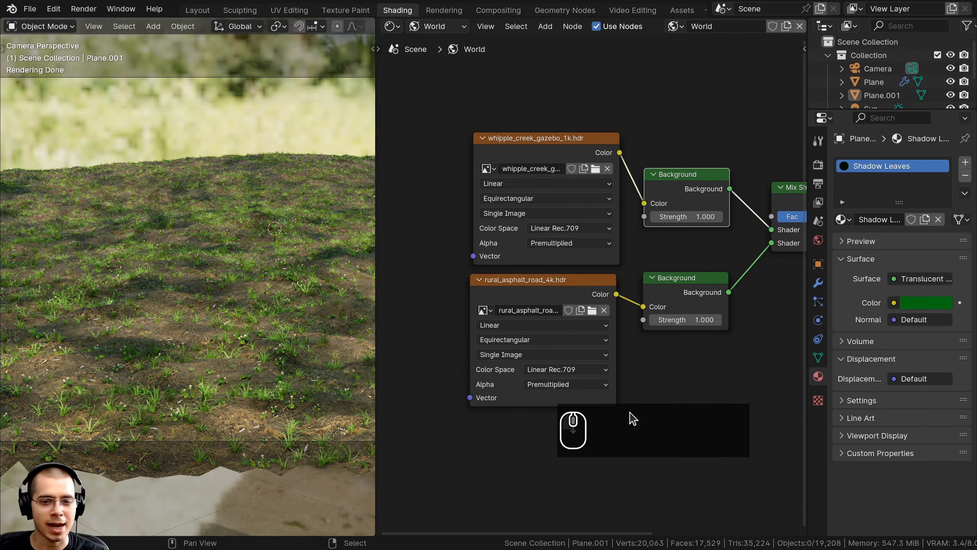
pyautogui.moveTo(662, 400); pyautogui.dragTo(556, 318)
pyautogui.press('g')
pyautogui.click(540, 325)
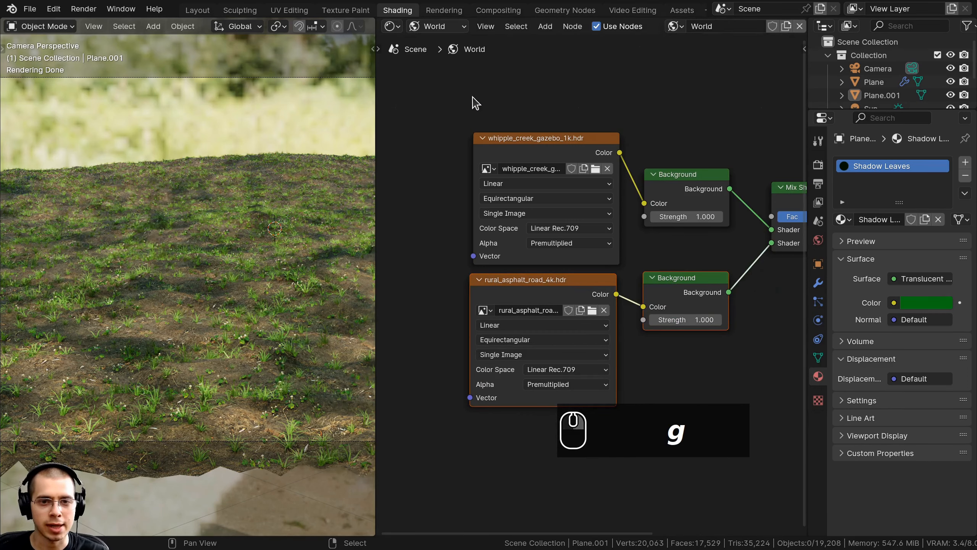
# - Add a Light Path node and connect its Is Camera Ray output to the Mix Shader's Fac input
pyautogui.moveTo(476, 73); pyautogui.dragTo(705, 218)
pyautogui.press('g')
pyautogui.rightClick(704, 164)
pyautogui.moveTo(693, 162); pyautogui.dragTo(609, 235, button='middle')
pyautogui.hotkey('shift', 'a')
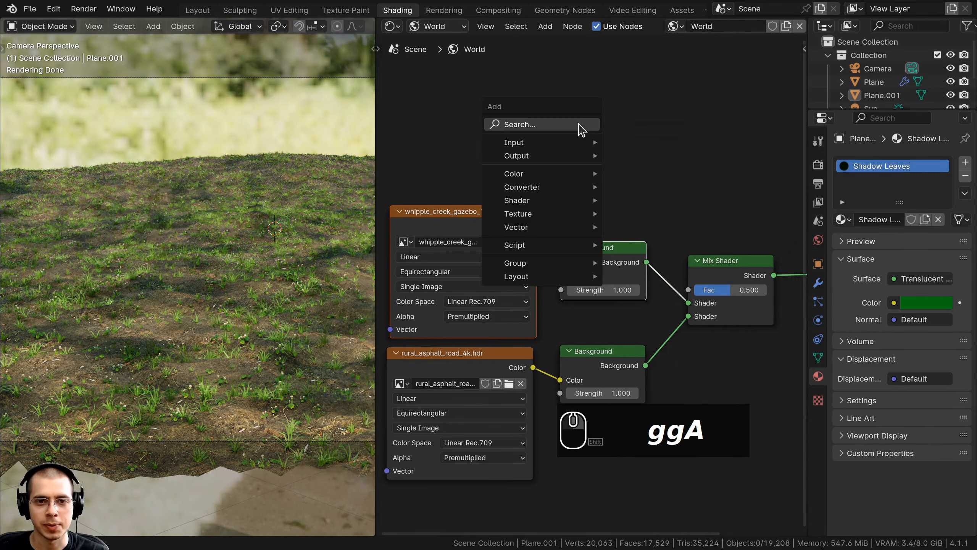
pyautogui.click(581, 128)
pyautogui.write('light')
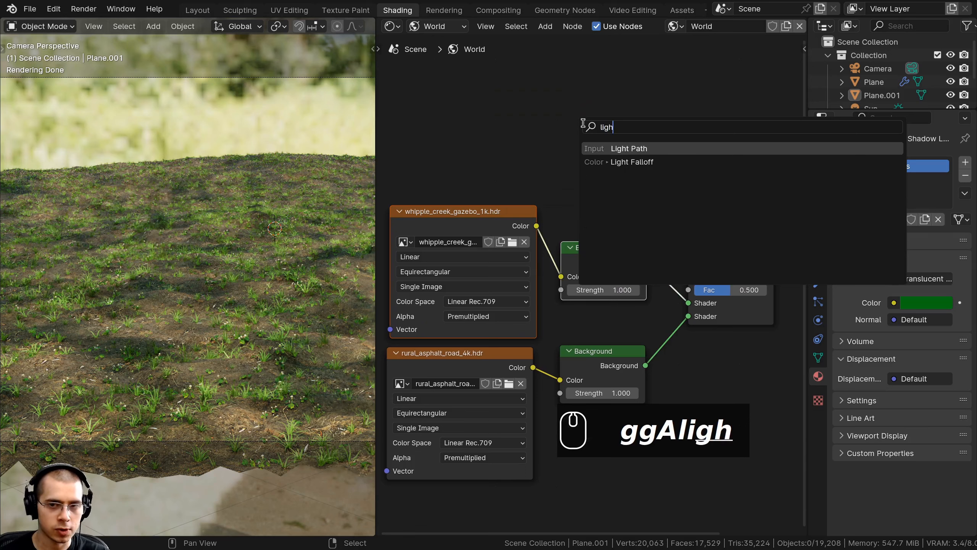
pyautogui.click(643, 149)
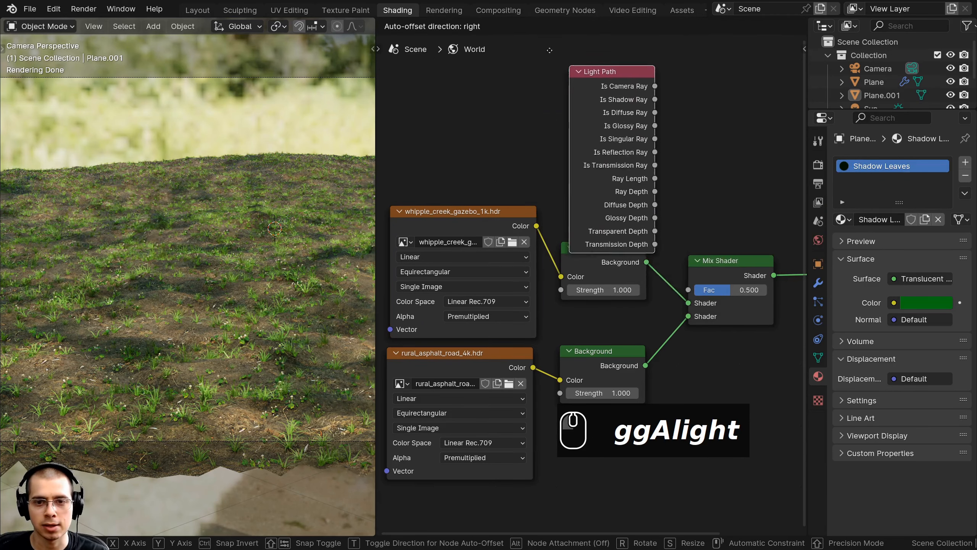
pyautogui.click(563, 137)
pyautogui.moveTo(564, 136); pyautogui.dragTo(530, 101, button='middle')
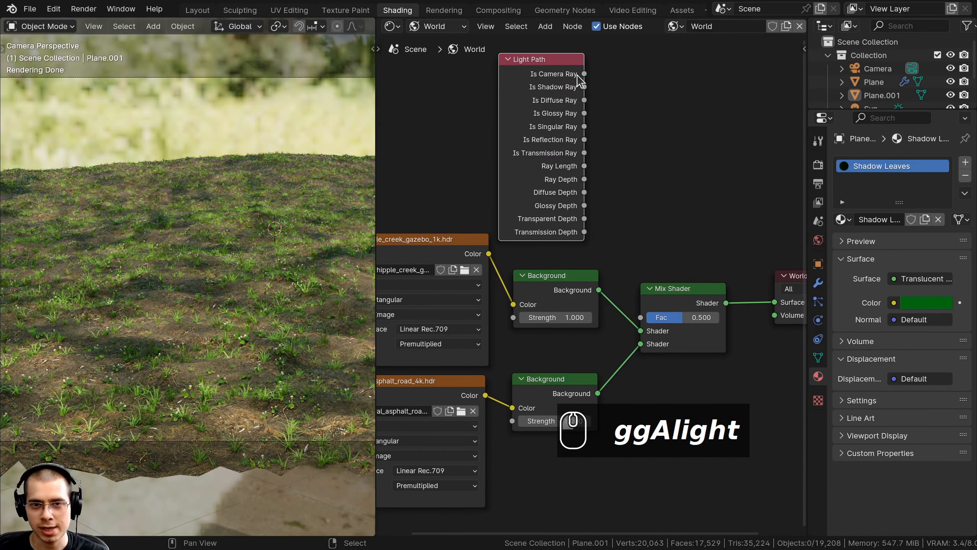
pyautogui.moveTo(584, 74); pyautogui.dragTo(641, 317)
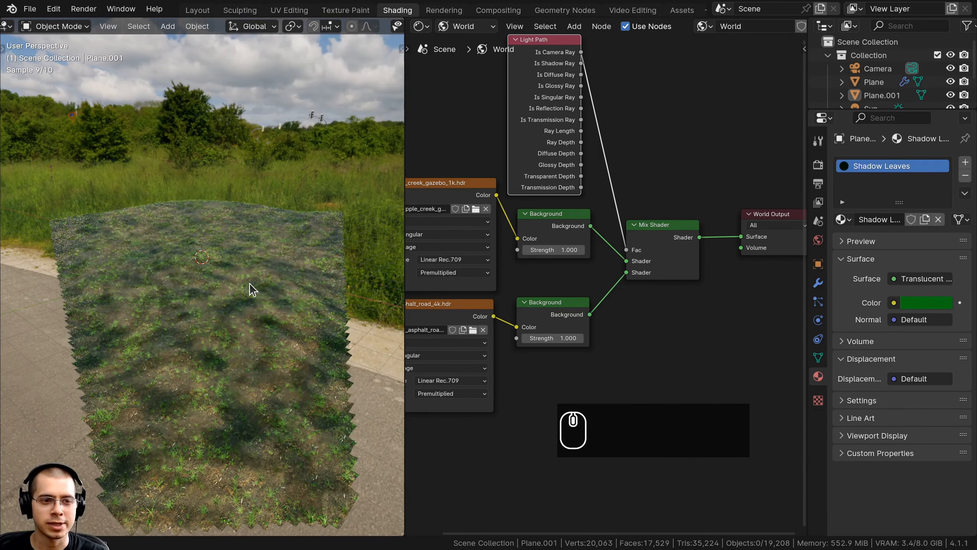
# - Inspect the landscape against the background HDRI from several angles and from the camera, comparing the two environment texture nodes
pyautogui.moveTo(235, 323); pyautogui.dragTo(234, 340, button='middle')
pyautogui.keyDown('shift'); pyautogui.moveTo(444, 249); pyautogui.dragTo(573, 235, button='middle'); pyautogui.keyUp('shift')
pyautogui.scroll(4, 573, 235)
pyautogui.click(545, 157)
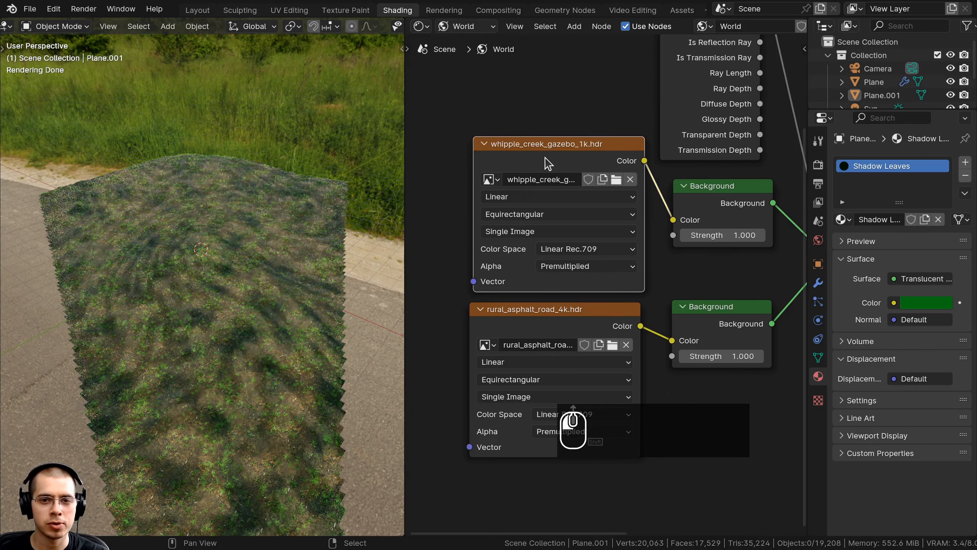
pyautogui.moveTo(262, 342); pyautogui.dragTo(271, 275, button='middle')
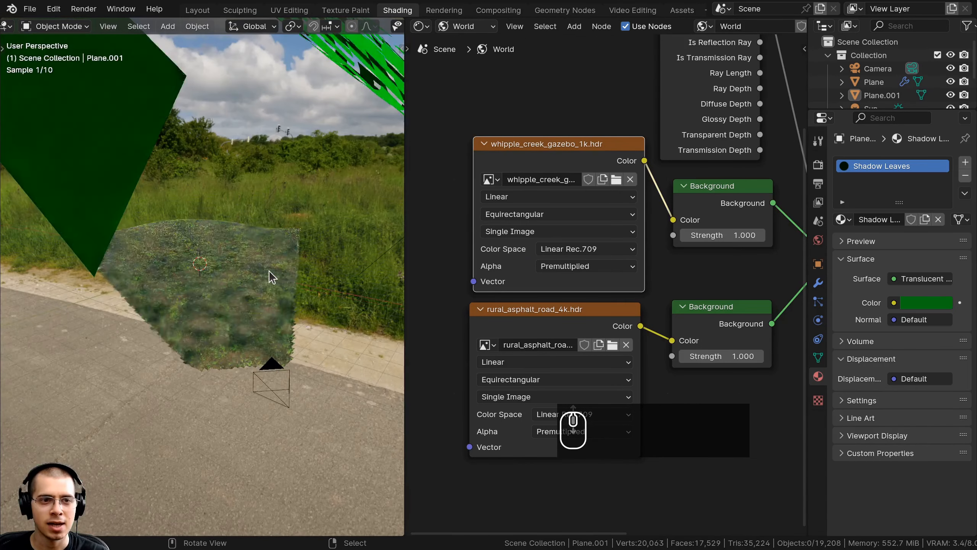
pyautogui.click(478, 322)
pyautogui.press('g')
pyautogui.rightClick(476, 320)
pyautogui.scroll(-3, 323, 193)
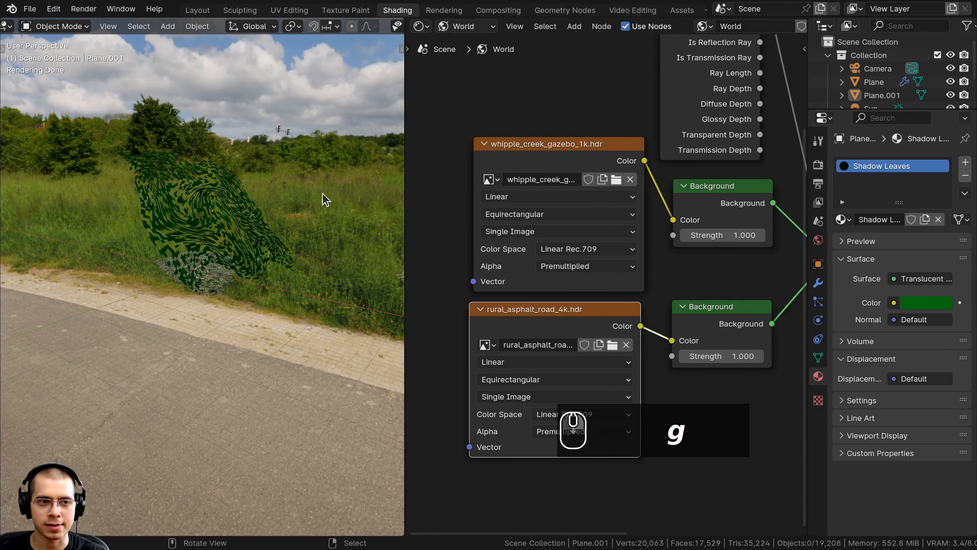
pyautogui.press('KP_0')
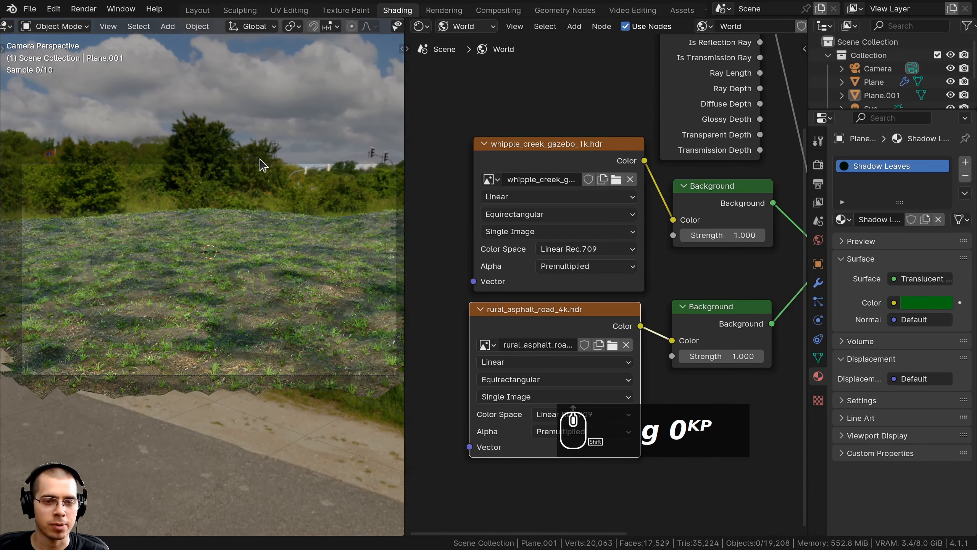
pyautogui.scroll(-2, 560, 179)
pyautogui.scroll(1, 602, 256)
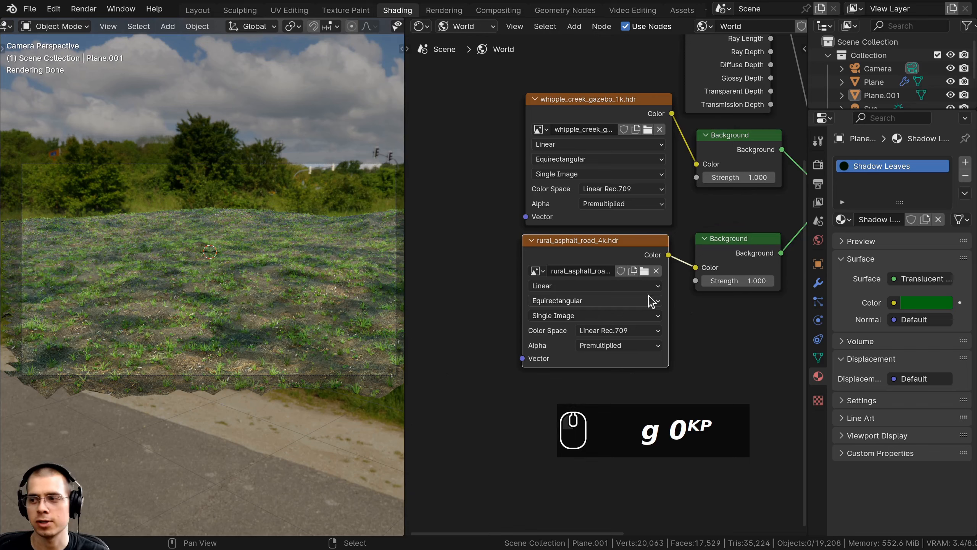
# - Add Mapping and Texture Coordinate nodes to the rural_asphalt_road_4k.hdr environment texture and arrange them beside it
pyautogui.moveTo(651, 301); pyautogui.dragTo(682, 272, button='middle')
pyautogui.press('g')
pyautogui.click(662, 190)
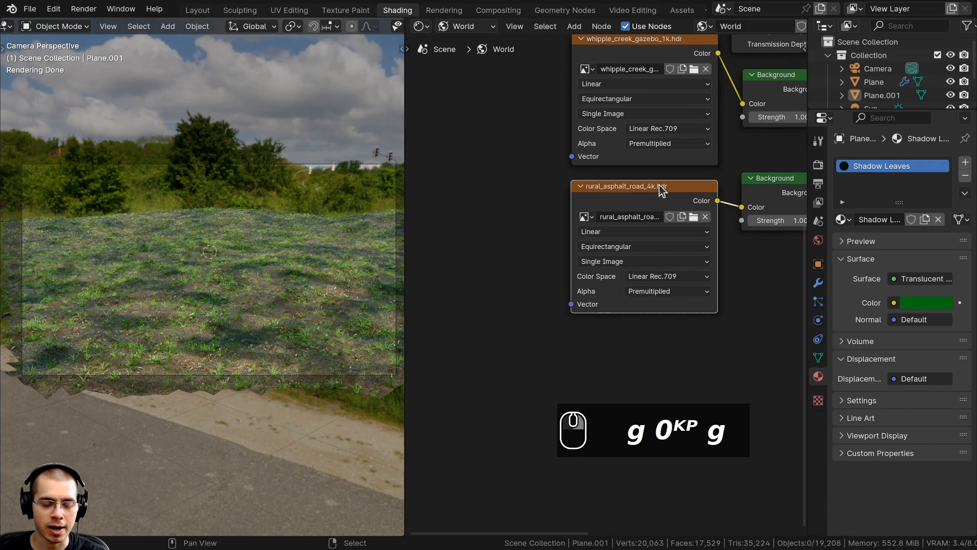
pyautogui.hotkey('ctrl', 't')
pyautogui.moveTo(654, 189); pyautogui.dragTo(751, 174, button='middle')
pyautogui.press('a')
pyautogui.moveTo(594, 197); pyautogui.dragTo(592, 178)
pyautogui.moveTo(513, 202); pyautogui.dragTo(512, 201)
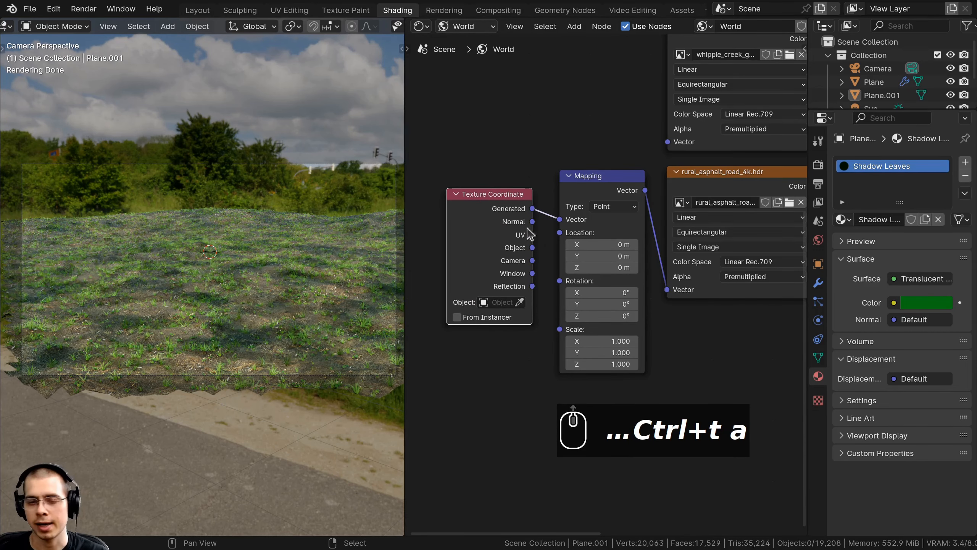
# - Set the Mapping node's Z rotation to 187° and try fine-tuning the background's direction from there
pyautogui.scroll(2, 571, 275)
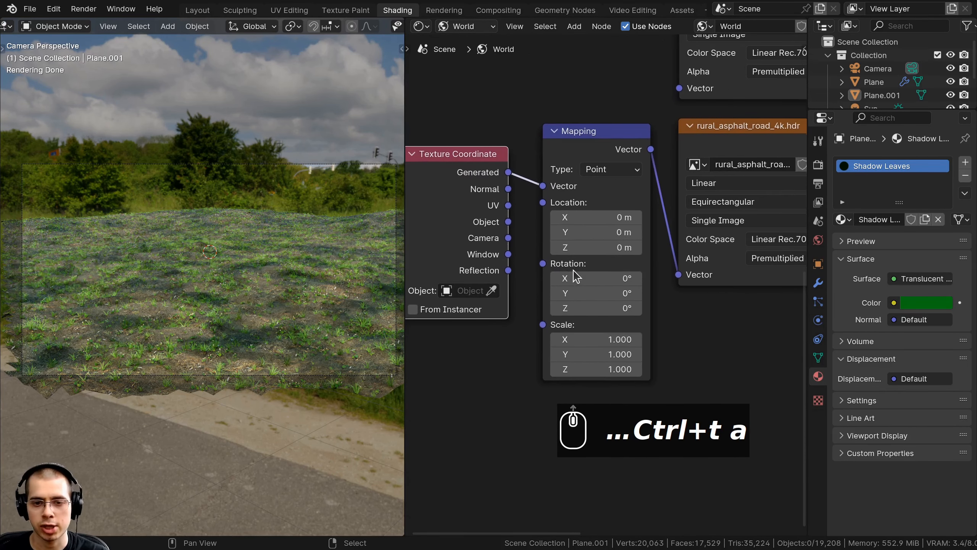
pyautogui.click(587, 308)
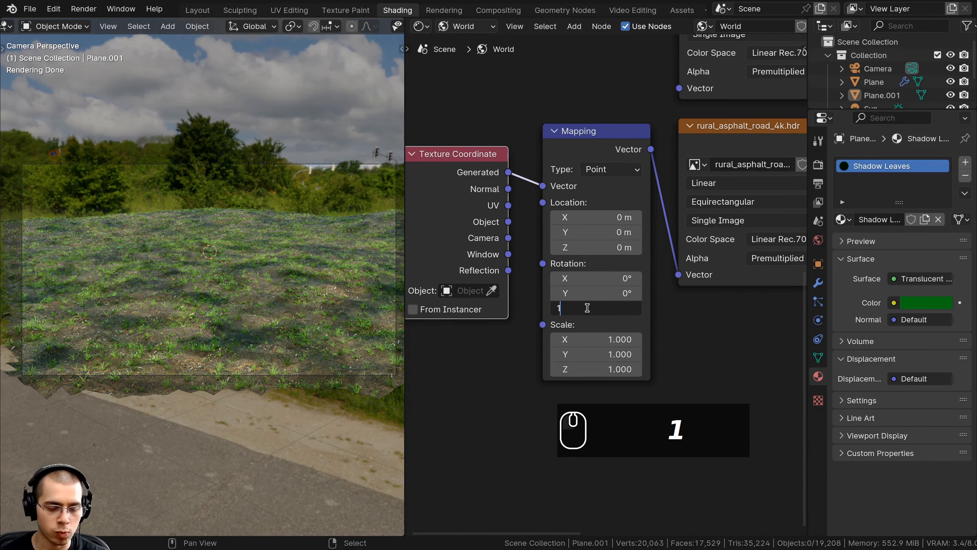
pyautogui.press('Return')
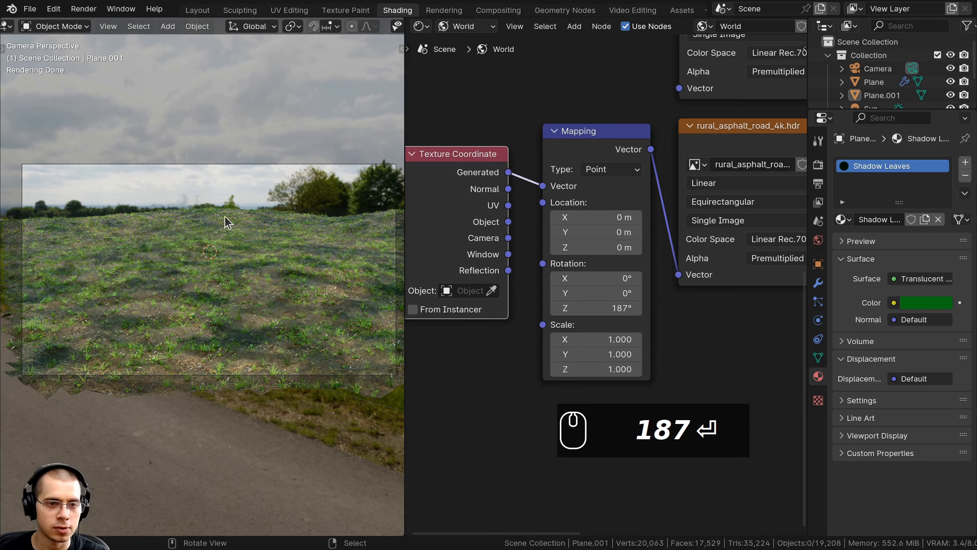
pyautogui.keyDown('shift'); pyautogui.moveTo(618, 308); pyautogui.dragTo(626, 308); pyautogui.keyUp('shift')
# - Set the Mapping node's Z rotation to 190° and check the background in the camera view
pyautogui.click(596, 308)
pyautogui.write('1')
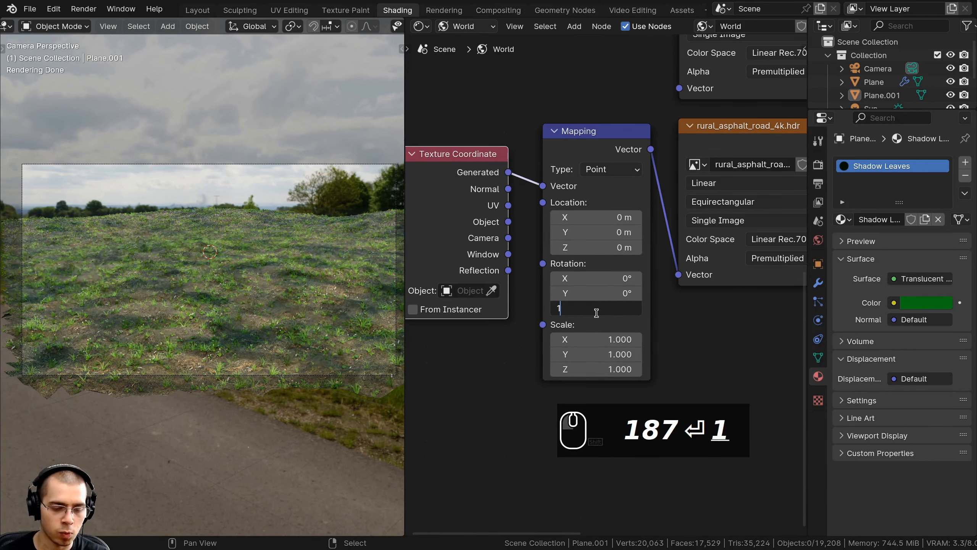
pyautogui.write('90')
pyautogui.press('Return')
pyautogui.keyDown('shift'); pyautogui.moveTo(203, 252); pyautogui.dragTo(220, 264, button='middle'); pyautogui.keyUp('shift')
pyautogui.scroll(2, 150, 232)
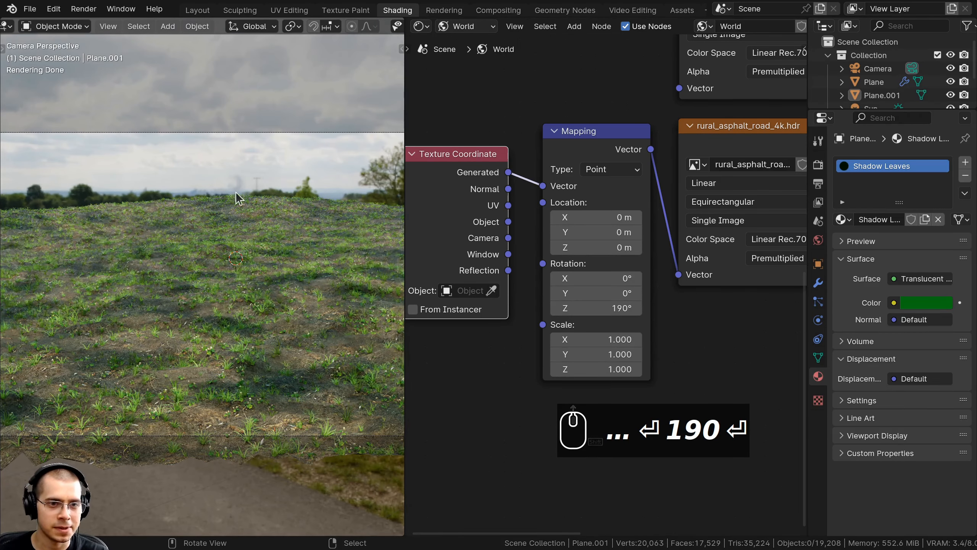
pyautogui.scroll(-1, 249, 181)
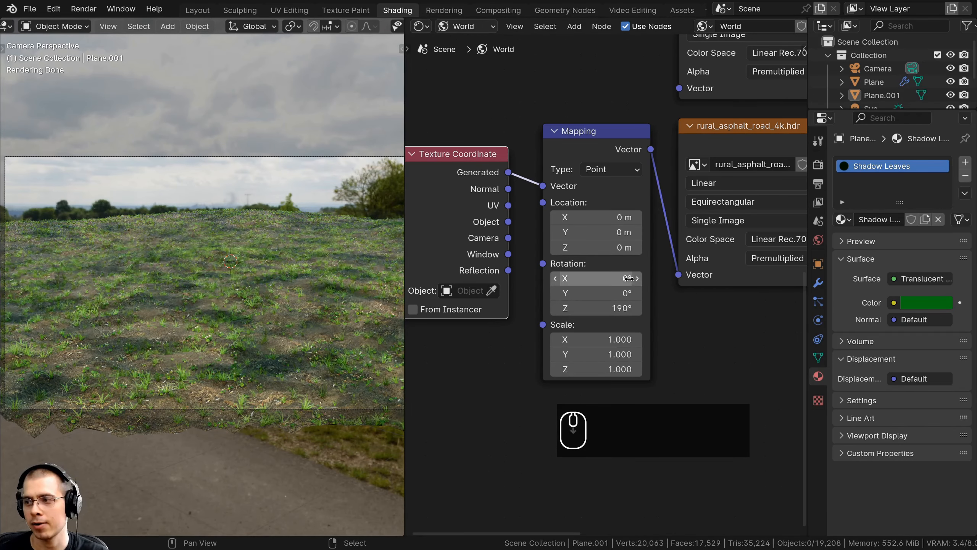
# - Try tilting the background by setting the Mapping node's X and Y rotation together to -0.19°
pyautogui.moveTo(527, 297); pyautogui.dragTo(541, 299, button='middle')
pyautogui.scroll(2, 546, 289)
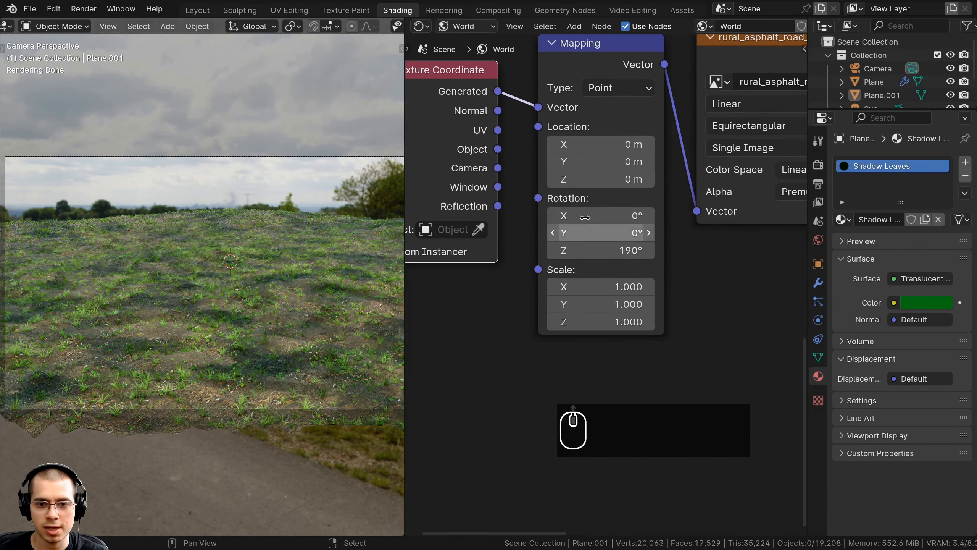
pyautogui.moveTo(587, 218)
pyautogui.mouseDown()
pyautogui.moveTo(587, 233)
pyautogui.moveTo(588, 219)
pyautogui.moveTo(587, 232)
pyautogui.moveTo(620, 233)
pyautogui.moveTo(584, 232)
pyautogui.mouseUp()
pyautogui.rightClick(586, 218)
pyautogui.rightClick(588, 217)
# - Fine-tune the Mapping node's X and Y rotation together to -0.04°
pyautogui.keyDown('shift'); pyautogui.moveTo(122, 186); pyautogui.dragTo(137, 210, button='middle'); pyautogui.keyUp('shift')
pyautogui.scroll(2, 173, 216)
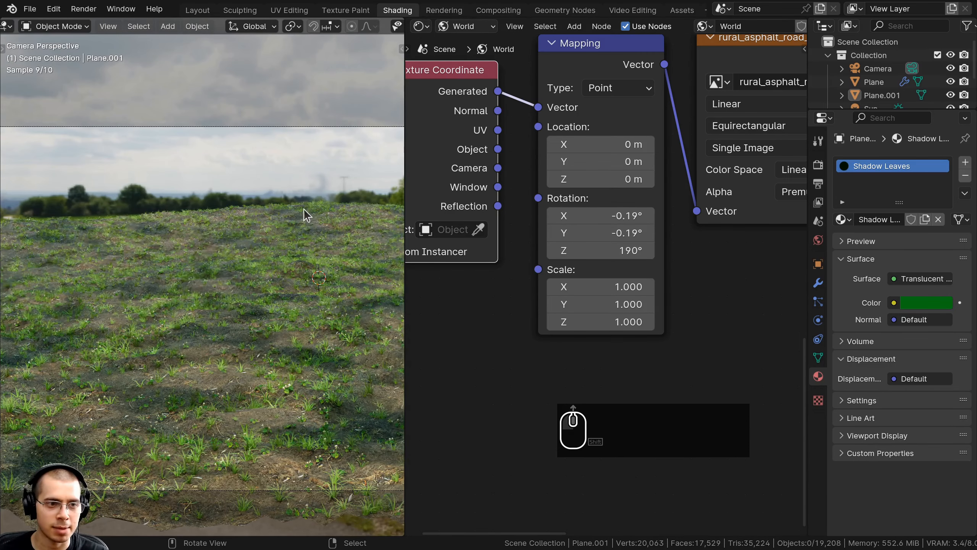
pyautogui.moveTo(601, 217)
pyautogui.keyDown('shift'); pyautogui.mouseDown()
pyautogui.moveTo(601, 249)
pyautogui.moveTo(595, 233)
pyautogui.moveTo(606, 233)
pyautogui.mouseUp(); pyautogui.keyUp('shift')
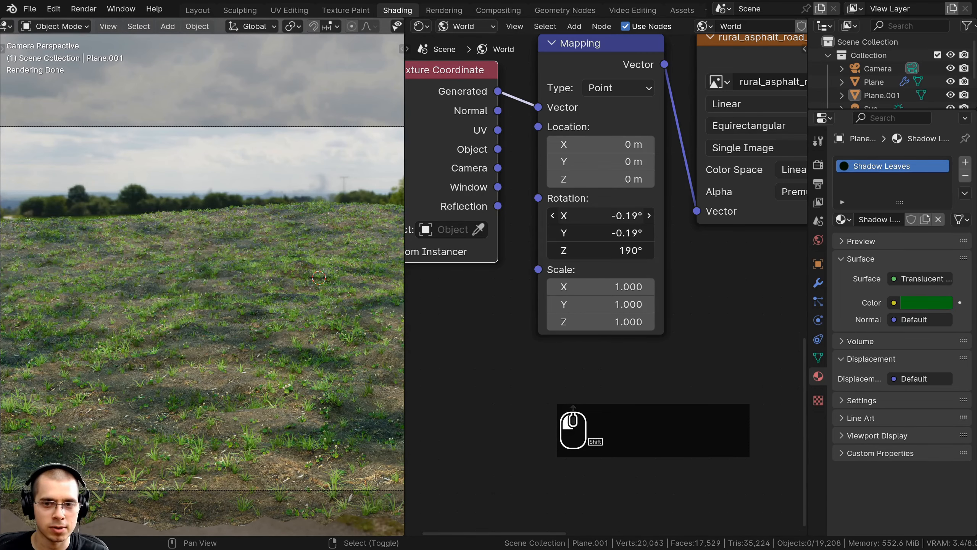
pyautogui.keyDown('shift'); pyautogui.rightClick(598, 216); pyautogui.keyUp('shift')
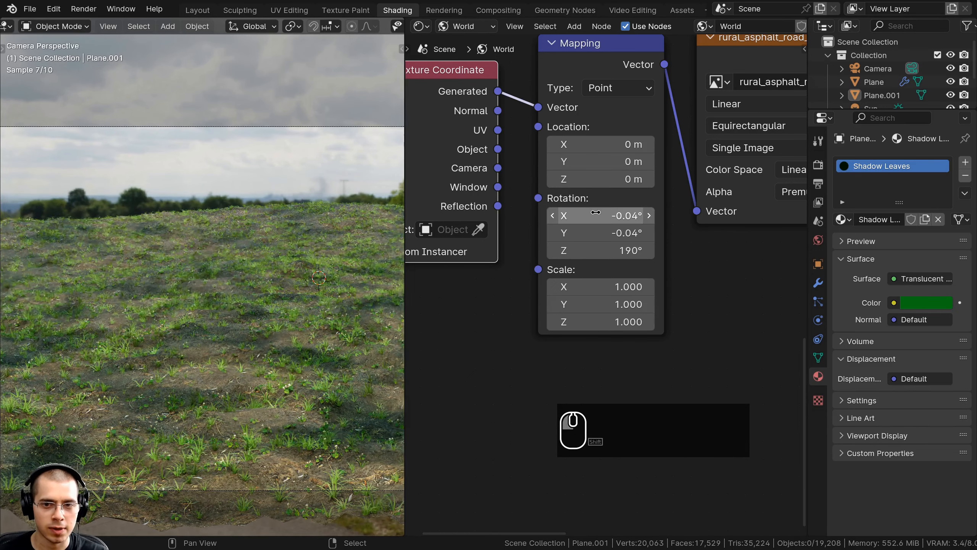
# - Examine how the grass plane's far edge meets the HDRI horizon across the camera frame, leaving nothing selected
pyautogui.scroll(-3, 374, 246)
pyautogui.keyDown('shift'); pyautogui.moveTo(373, 245); pyautogui.dragTo(153, 239, button='middle'); pyautogui.keyUp('shift')
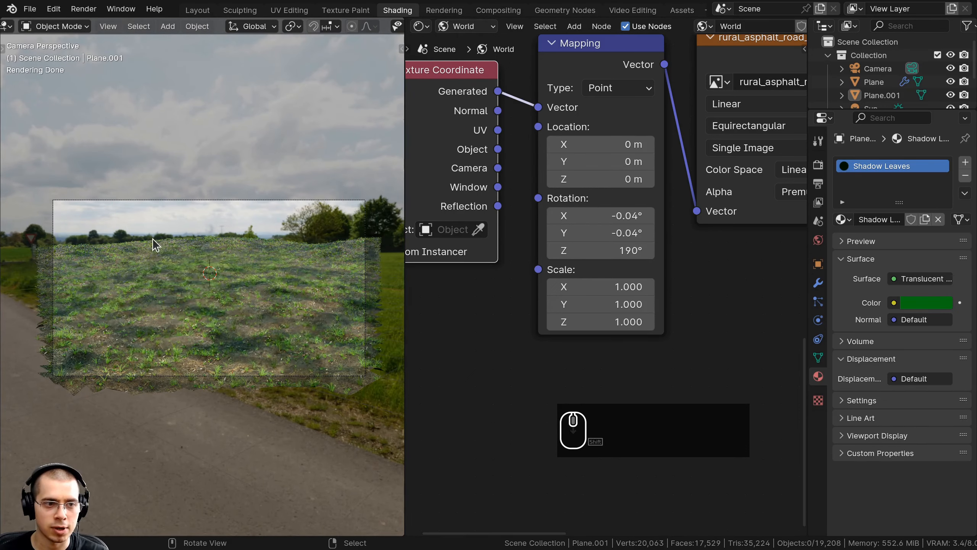
pyautogui.scroll(2, 174, 348)
pyautogui.rightClick(207, 243)
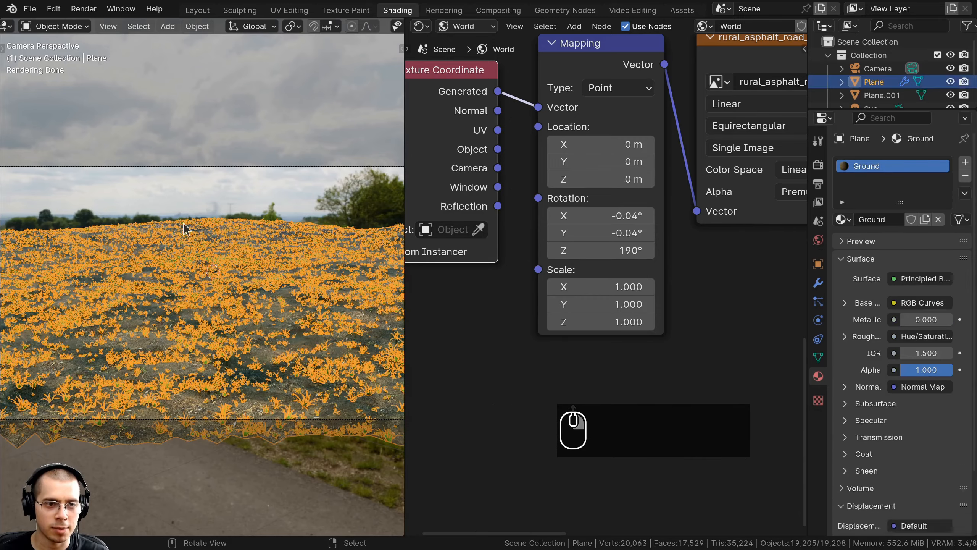
pyautogui.keyDown('shift'); pyautogui.moveTo(66, 185); pyautogui.dragTo(315, 244, button='middle'); pyautogui.keyUp('shift')
pyautogui.scroll(4, 308, 245)
pyautogui.keyDown('shift'); pyautogui.moveTo(191, 249); pyautogui.dragTo(67, 217, button='middle'); pyautogui.keyUp('shift')
pyautogui.press('a')
pyautogui.scroll(-7, 320, 251)
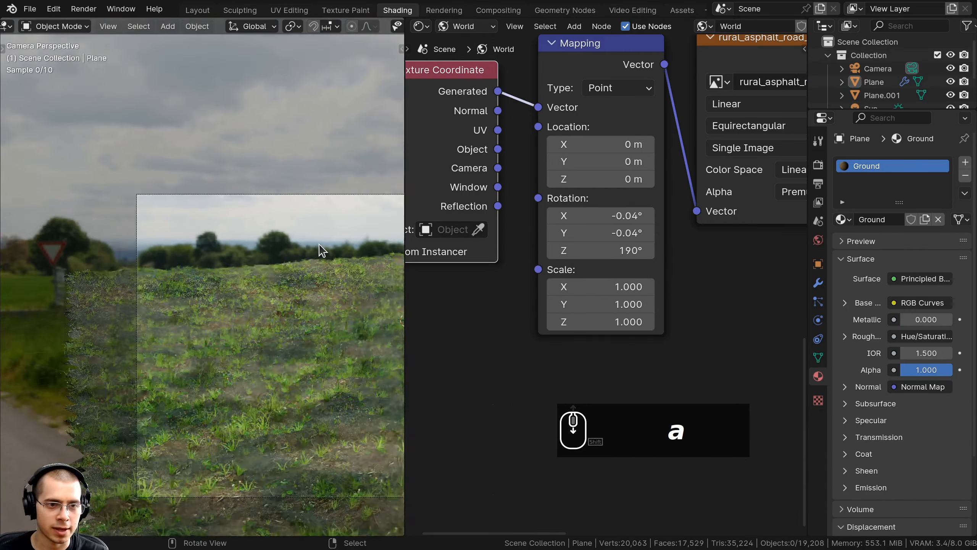
pyautogui.keyDown('shift'); pyautogui.moveTo(385, 265); pyautogui.dragTo(280, 243, button='middle'); pyautogui.keyUp('shift')
pyautogui.scroll(4, 166, 181)
pyautogui.scroll(-1, 263, 257)
pyautogui.scroll(-3, 265, 264)
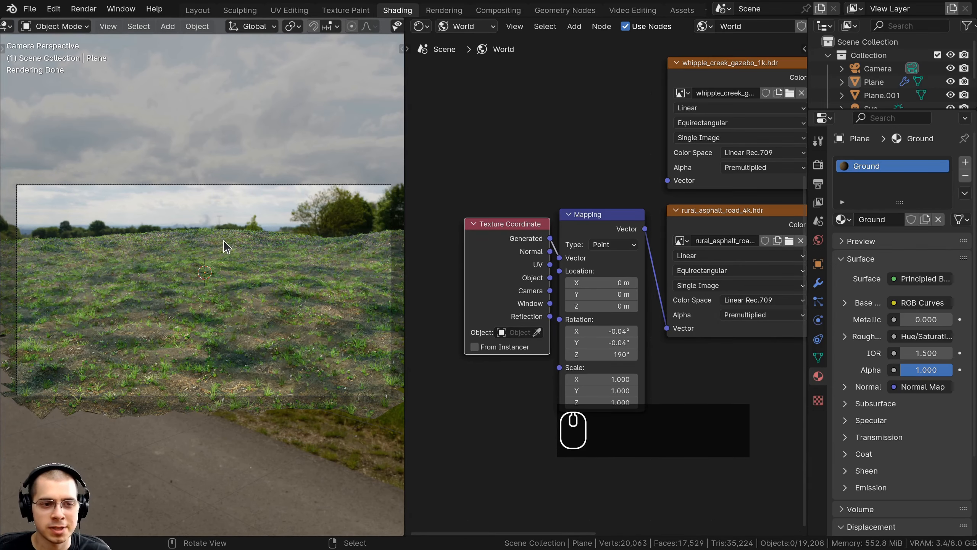
# - Add a sphere empty to the scene and move it horizontally across the grass with its Z position locked
pyautogui.click(205, 242)
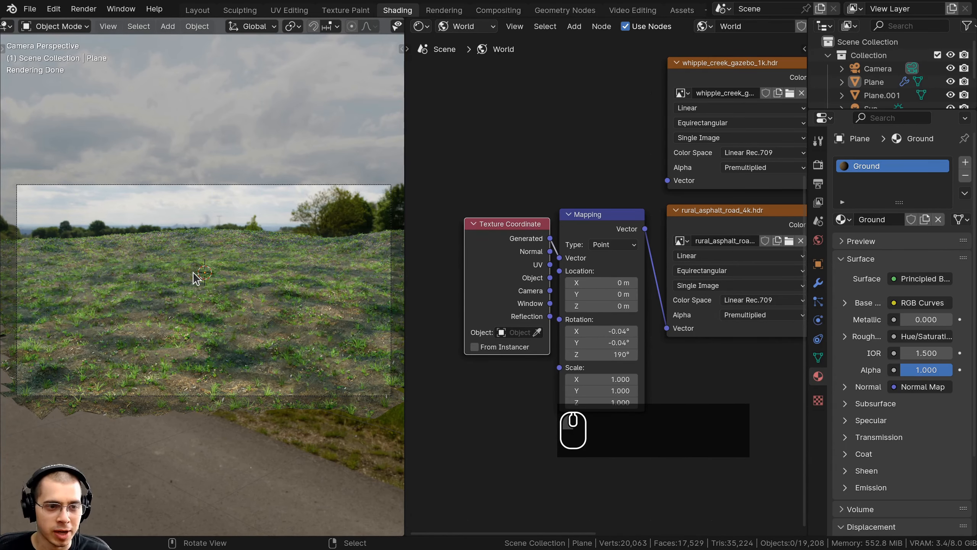
pyautogui.hotkey('shift', 'a')
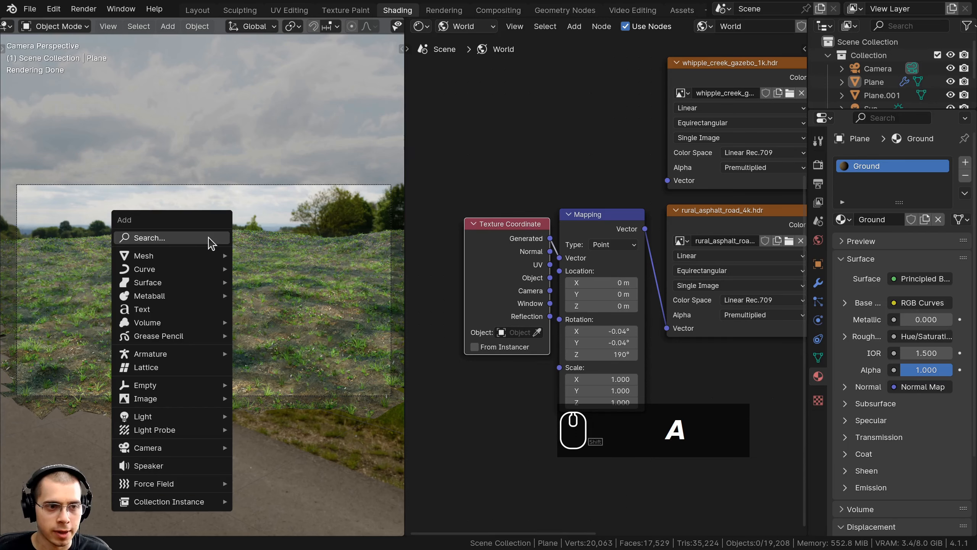
pyautogui.moveTo(153, 386)
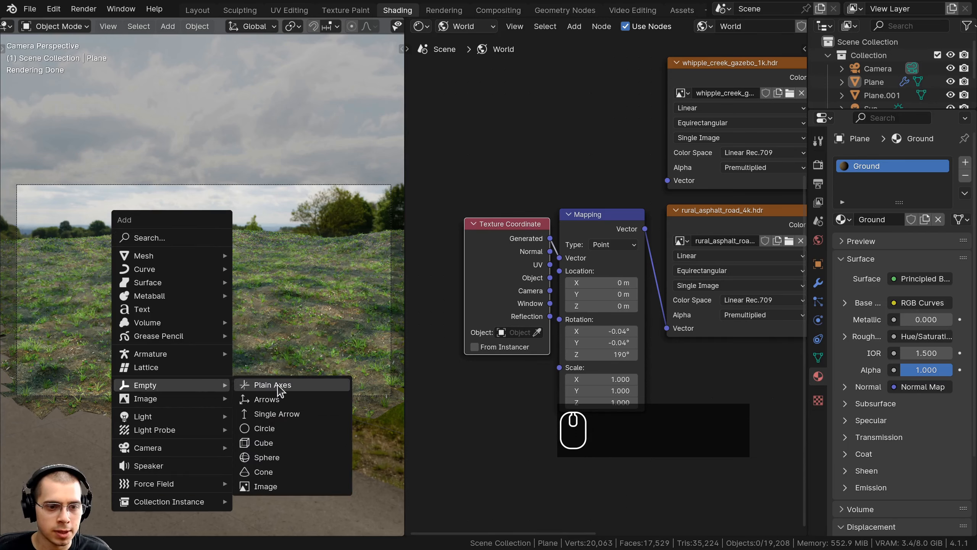
pyautogui.click(277, 456)
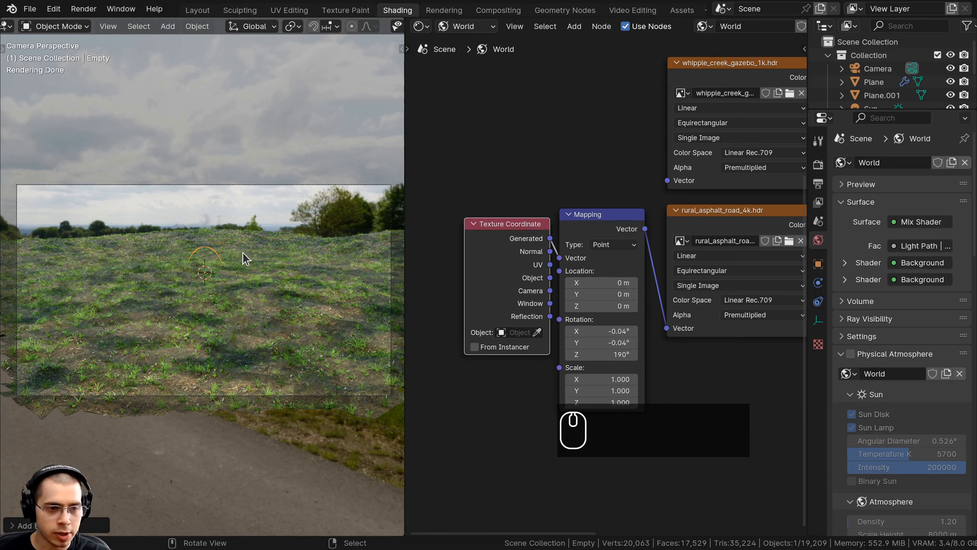
pyautogui.press('g')
pyautogui.hotkey('shift', 'z')
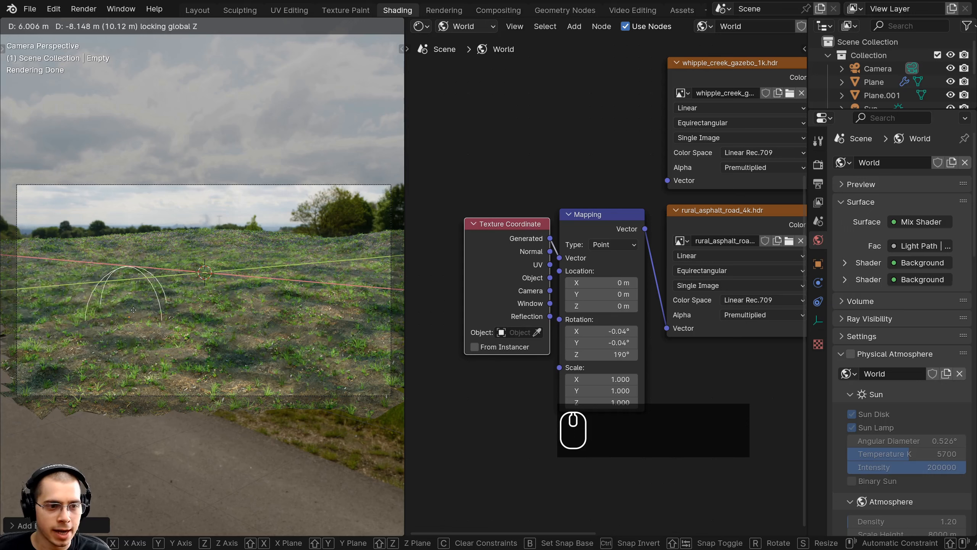
pyautogui.click(175, 286)
# - Scale down the sphere empty, adjust its height along Z over the grass, and deselect it
pyautogui.press('s')
pyautogui.press('g')
pyautogui.press('z')
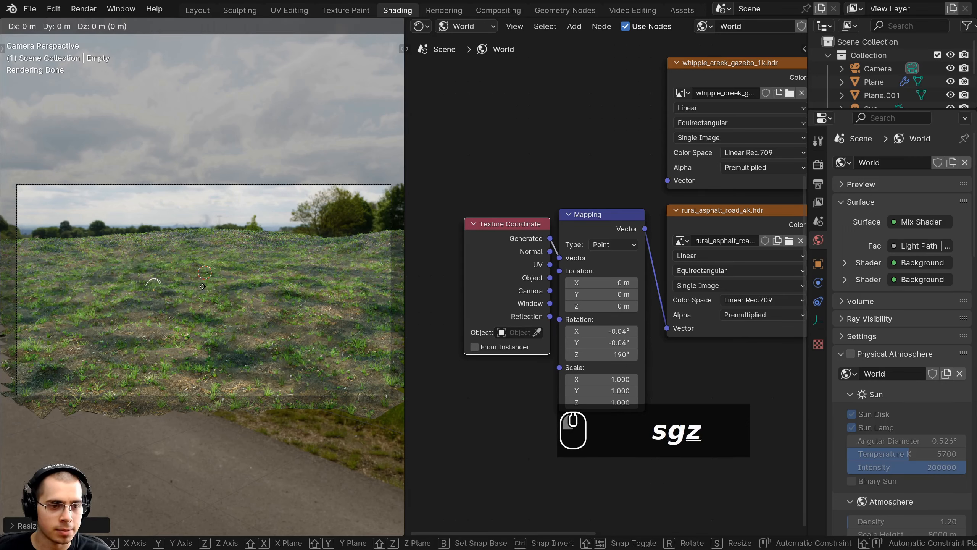
pyautogui.click(177, 281)
pyautogui.scroll(3, 177, 281)
pyautogui.hotkey('alt', 'a')
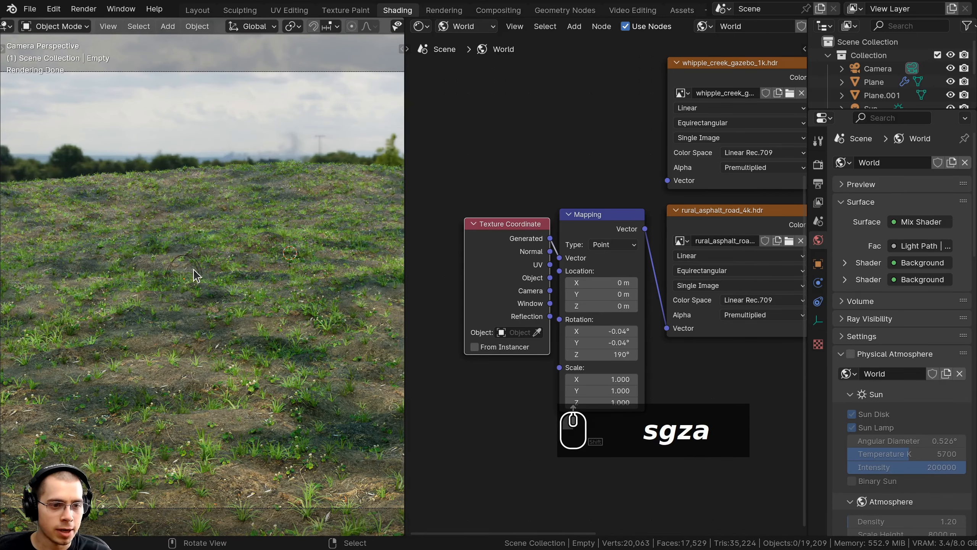
# - Select the camera in the viewport and show the camera view in the Layout workspace with a wider properties area
pyautogui.scroll(-3, 200, 263)
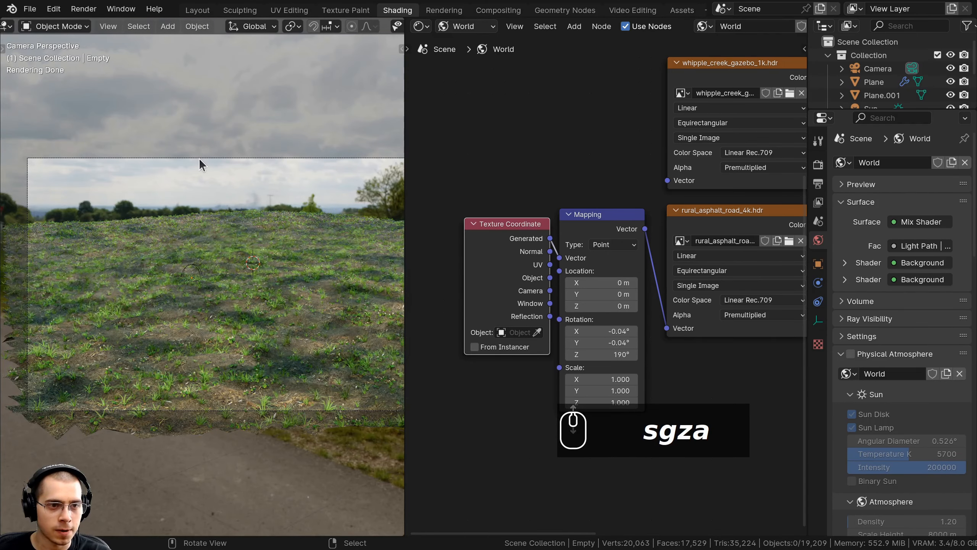
pyautogui.click(210, 158)
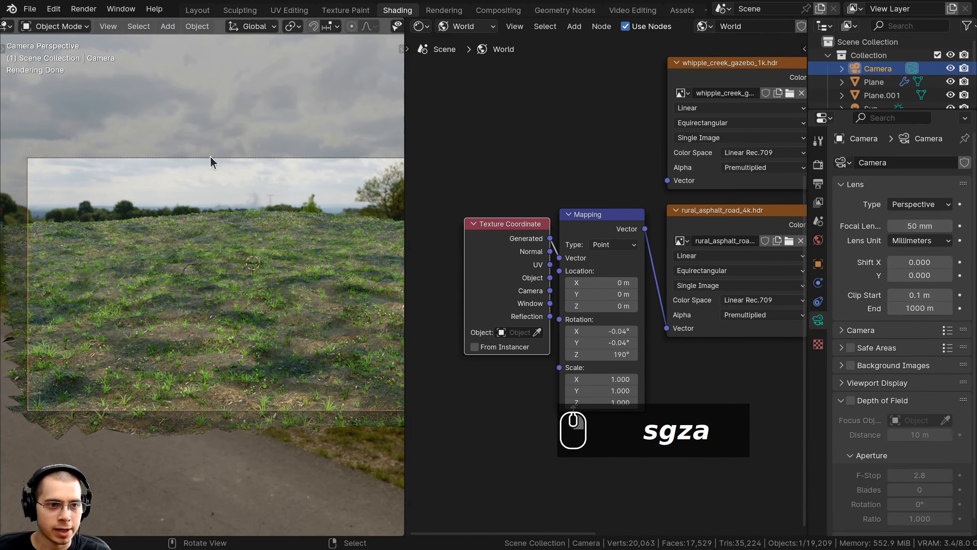
pyautogui.click(197, 10)
pyautogui.press('KP_0')
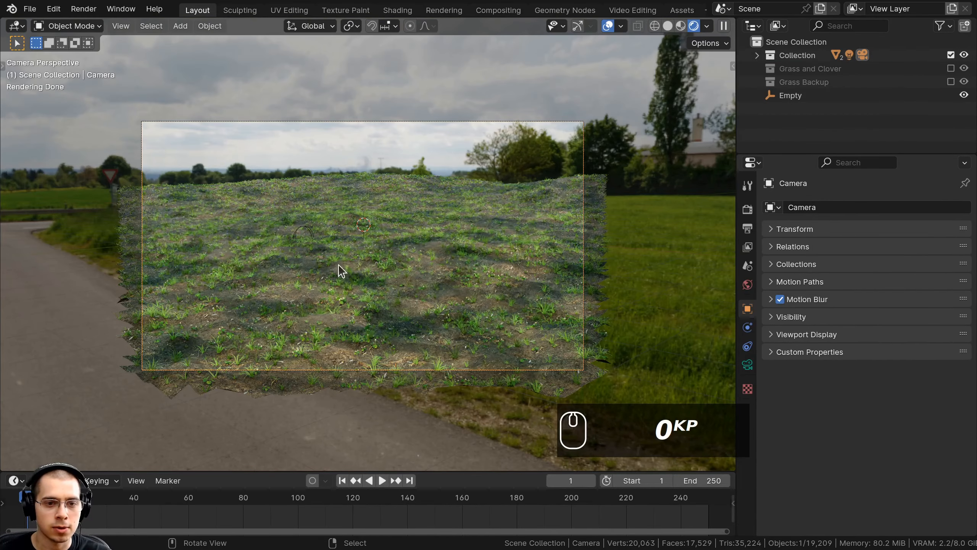
pyautogui.scroll(3, 569, 265)
pyautogui.moveTo(736, 265); pyautogui.dragTo(680, 347)
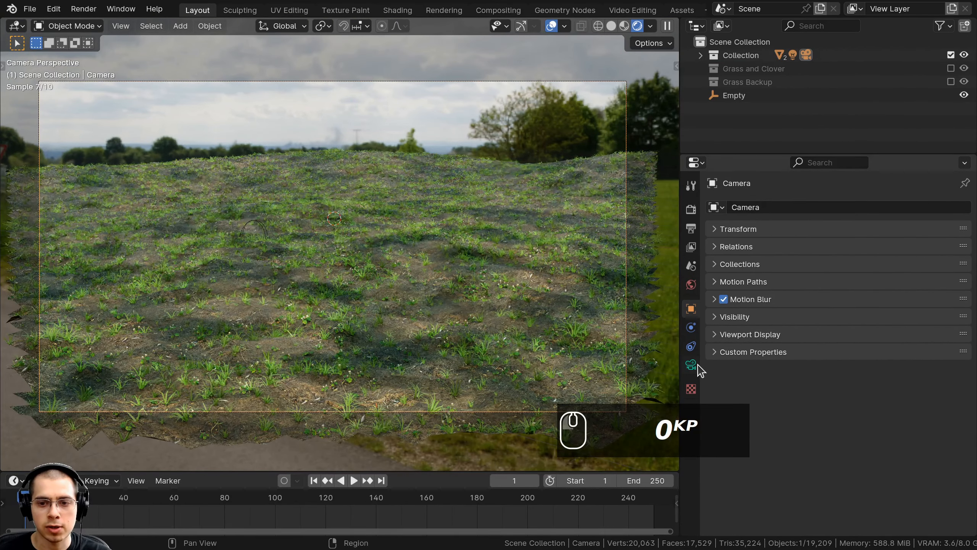
# - Enable depth of field on the camera and pick the sphere empty as its focus object
pyautogui.click(693, 365)
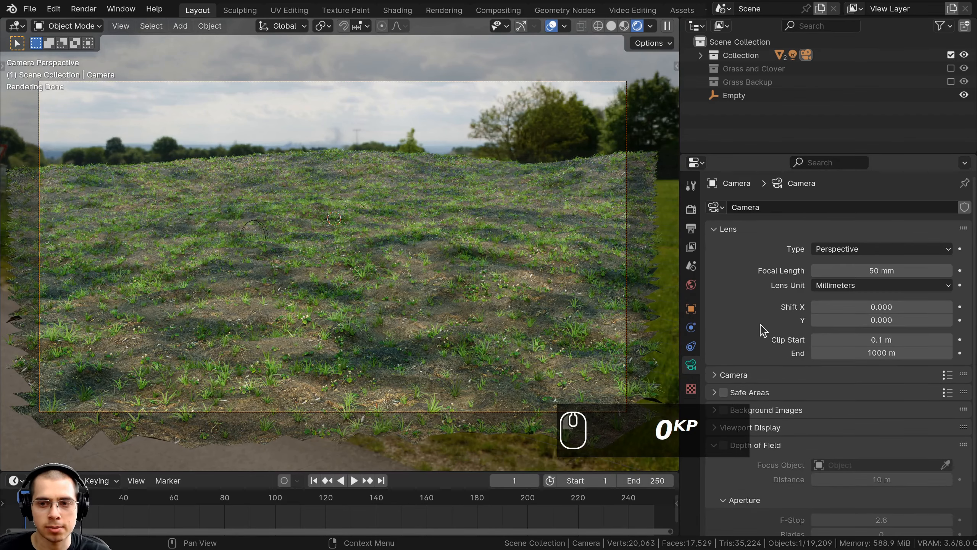
pyautogui.scroll(-3, 763, 330)
pyautogui.click(724, 387)
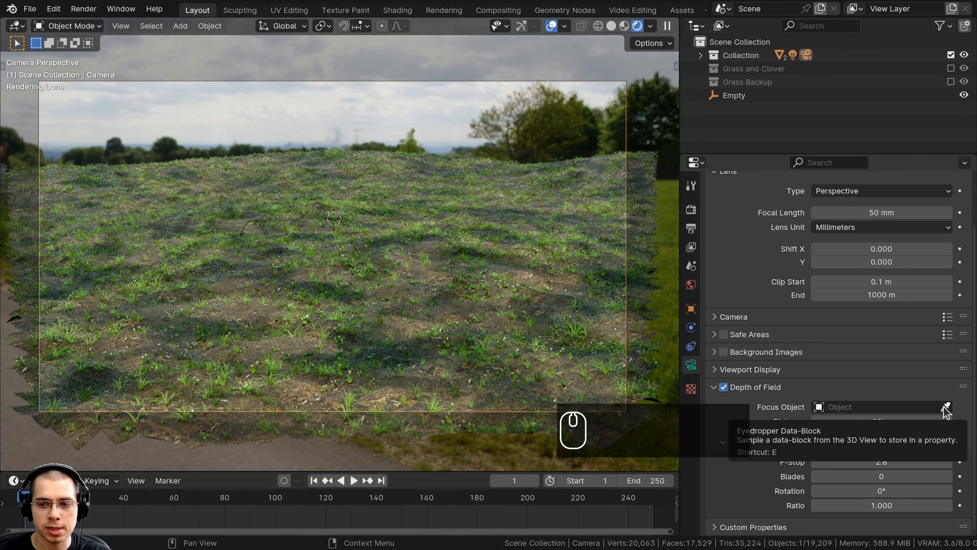
pyautogui.click(945, 407)
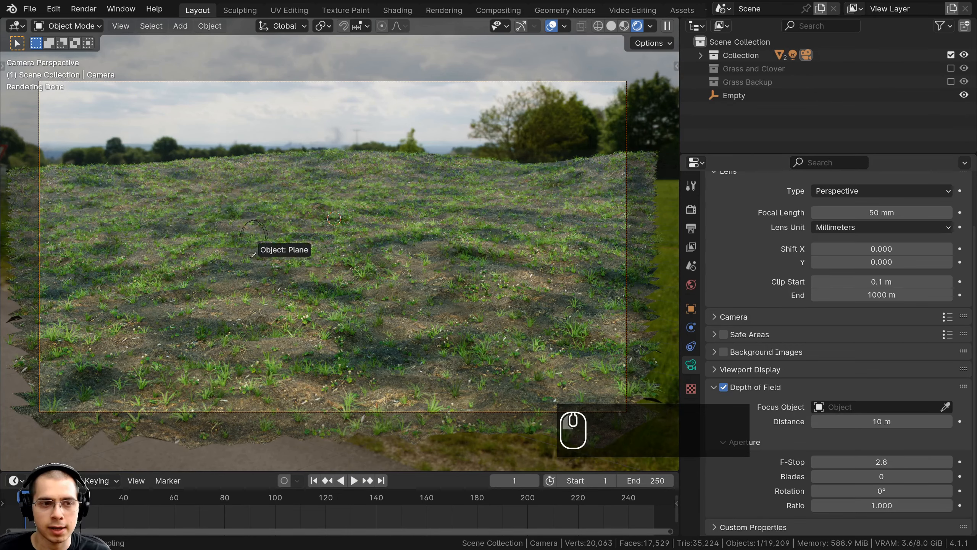
pyautogui.click(261, 220)
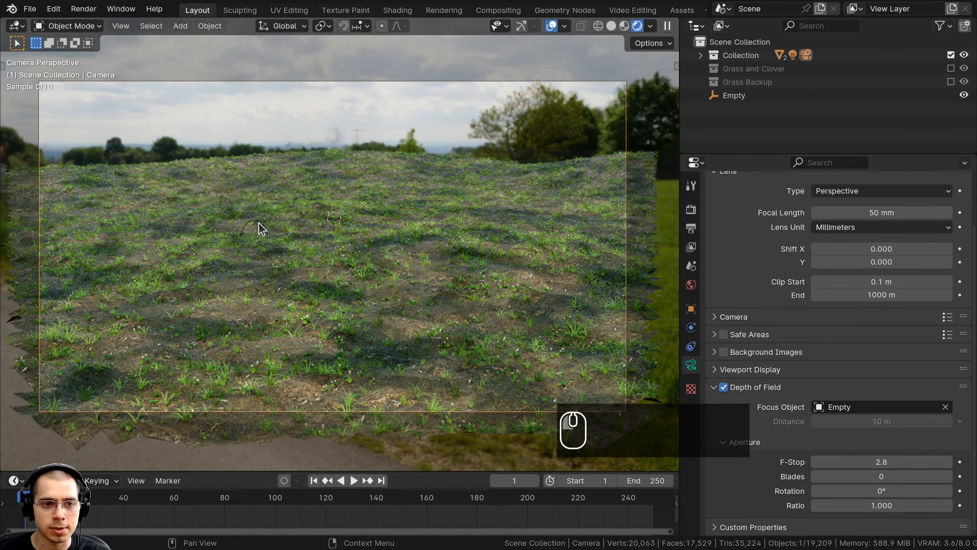
# - Set the camera's depth-of-field F-Stop to 6.0 and preview an F-Stop of 0.1 without keeping it
pyautogui.click(872, 460)
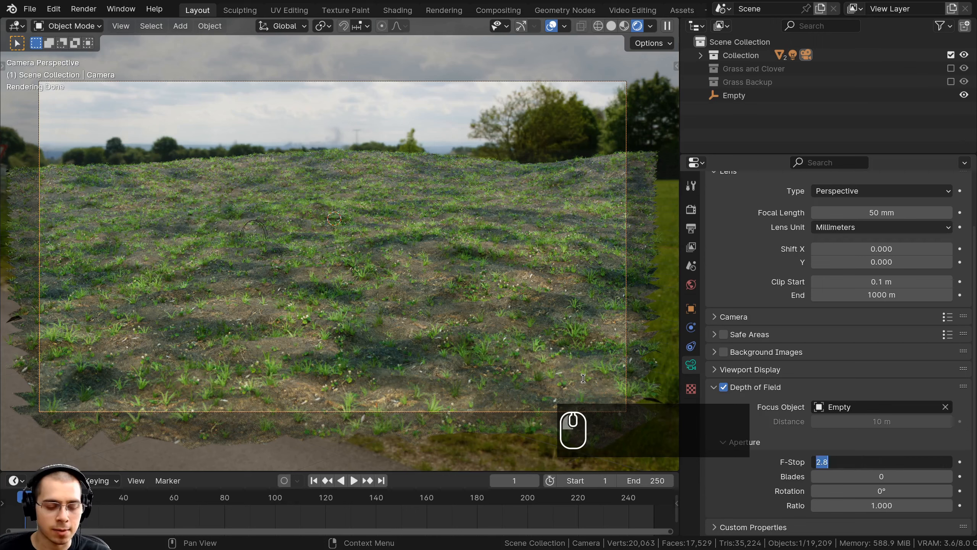
pyautogui.click(405, 319)
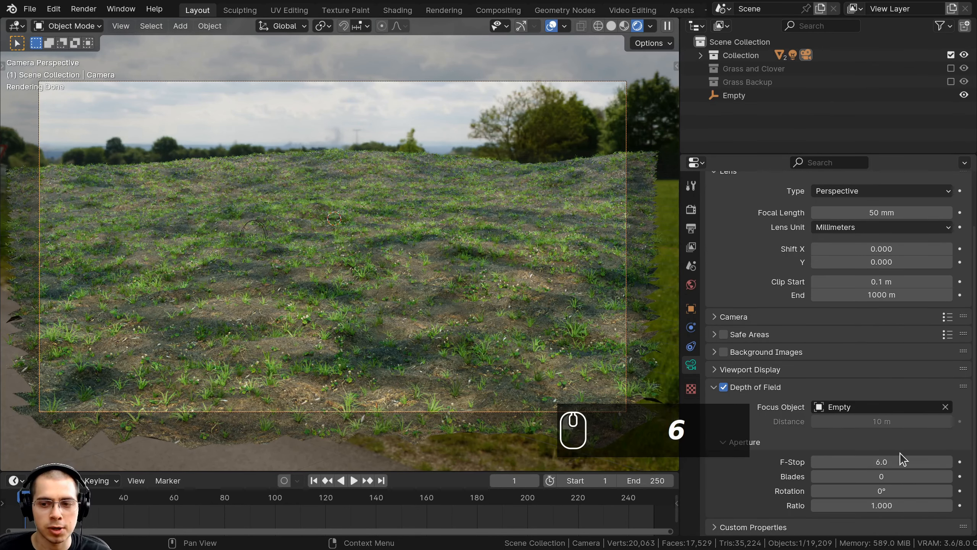
pyautogui.moveTo(899, 460); pyautogui.dragTo(850, 461)
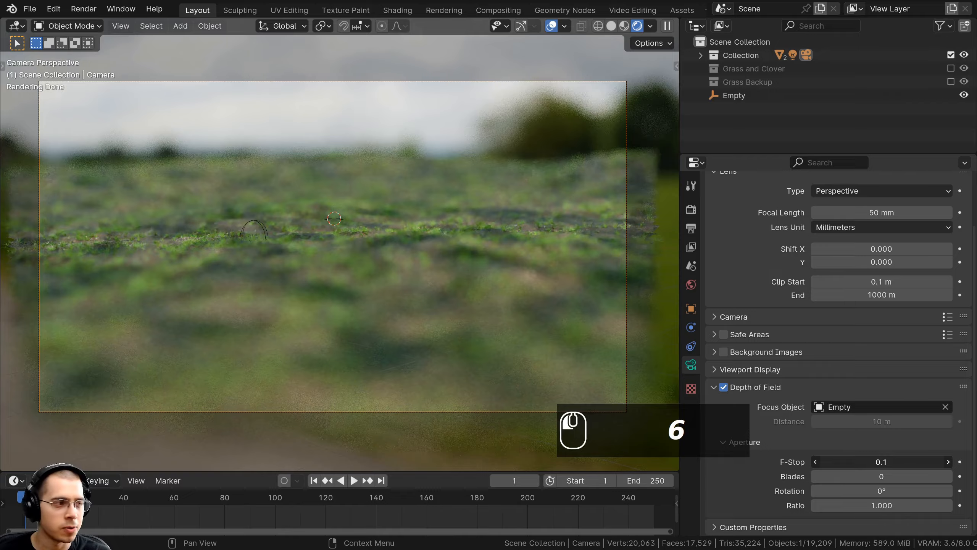
pyautogui.rightClick(893, 460)
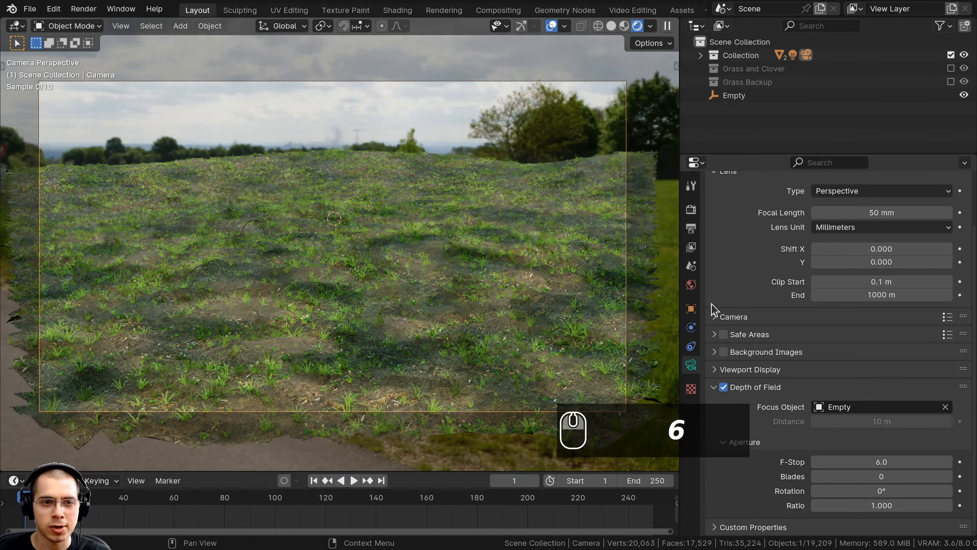
# - Examine the depth-of-field sharpness of the grass and clover from the far horizon to the foreground of the camera frame
pyautogui.keyDown('shift'); pyautogui.moveTo(328, 186); pyautogui.dragTo(377, 277, button='middle'); pyautogui.keyUp('shift')
pyautogui.scroll(4, 377, 277)
pyautogui.scroll(4, 351, 205)
pyautogui.keyDown('shift'); pyautogui.moveTo(349, 242); pyautogui.dragTo(358, 266, button='middle'); pyautogui.keyUp('shift')
pyautogui.scroll(4, 354, 158)
pyautogui.scroll(-3, 341, 132)
pyautogui.scroll(-1, 428, 401)
pyautogui.scroll(-2, 427, 401)
pyautogui.keyDown('shift'); pyautogui.moveTo(424, 293); pyautogui.dragTo(402, 127, button='middle'); pyautogui.keyUp('shift')
pyautogui.keyDown('shift'); pyautogui.moveTo(392, 308); pyautogui.dragTo(505, 381, button='middle'); pyautogui.keyUp('shift')
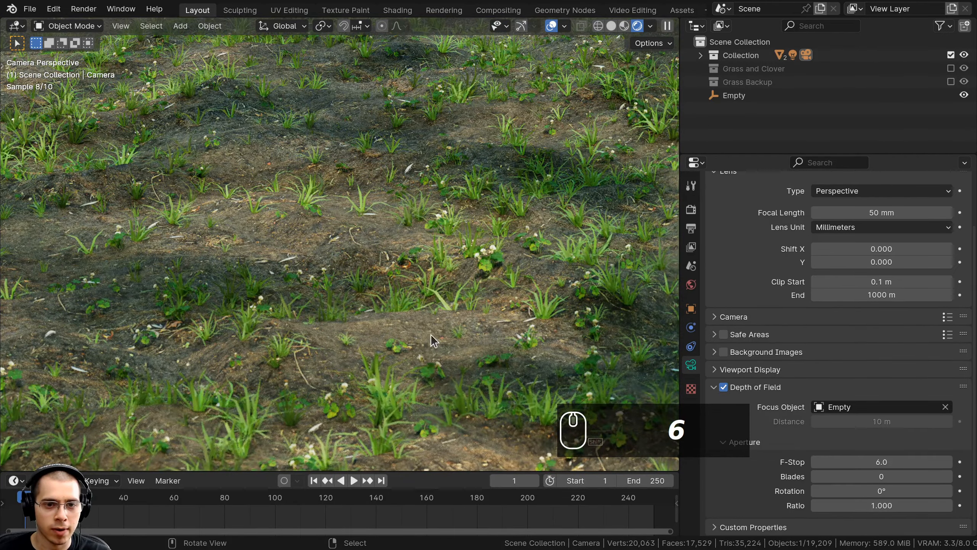
pyautogui.scroll(-7, 418, 327)
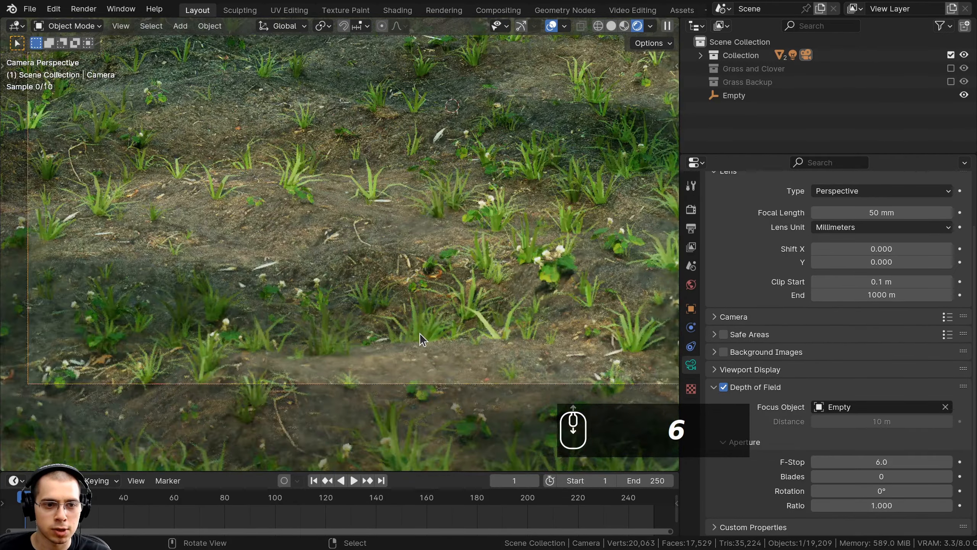
pyautogui.keyDown('shift'); pyautogui.moveTo(323, 353); pyautogui.dragTo(306, 351, button='middle'); pyautogui.keyUp('shift')
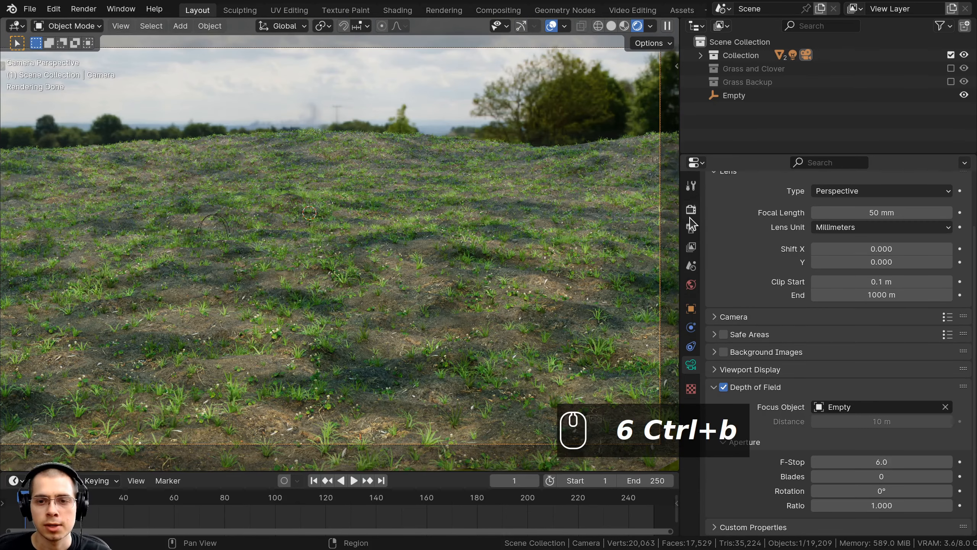
# - Set the final render sampling to 200 samples and enable render denoising
pyautogui.click(692, 208)
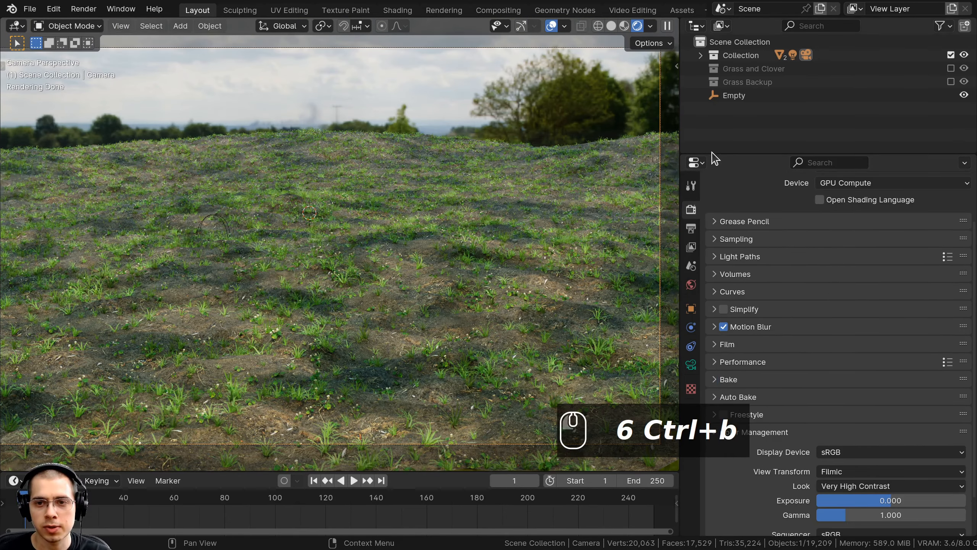
pyautogui.moveTo(715, 154); pyautogui.dragTo(724, 104)
pyautogui.click(715, 194)
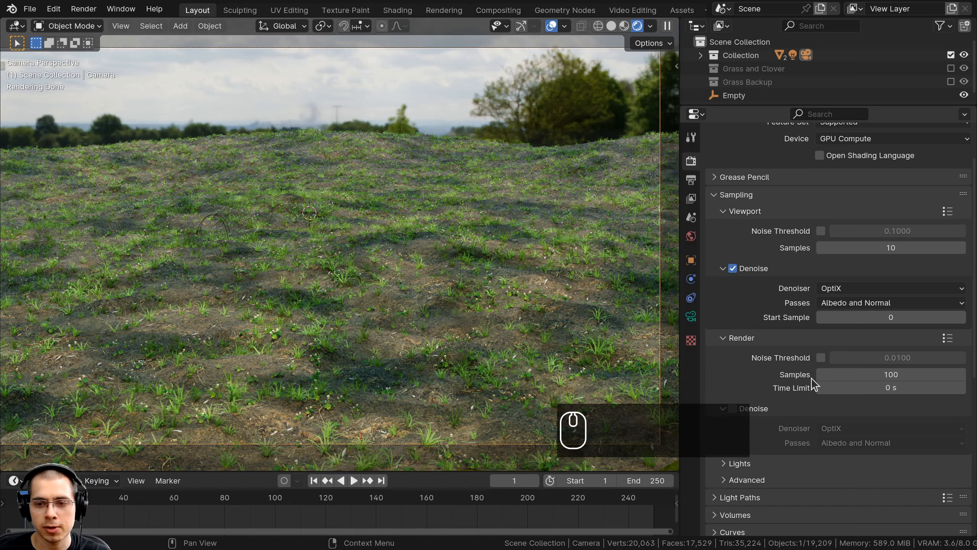
pyautogui.scroll(-5, 824, 327)
pyautogui.click(855, 236)
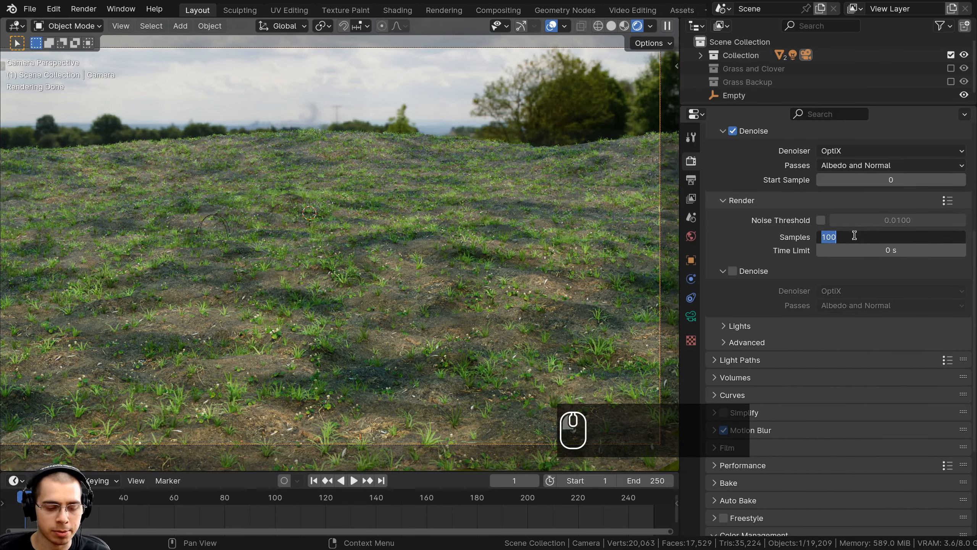
pyautogui.press('Return')
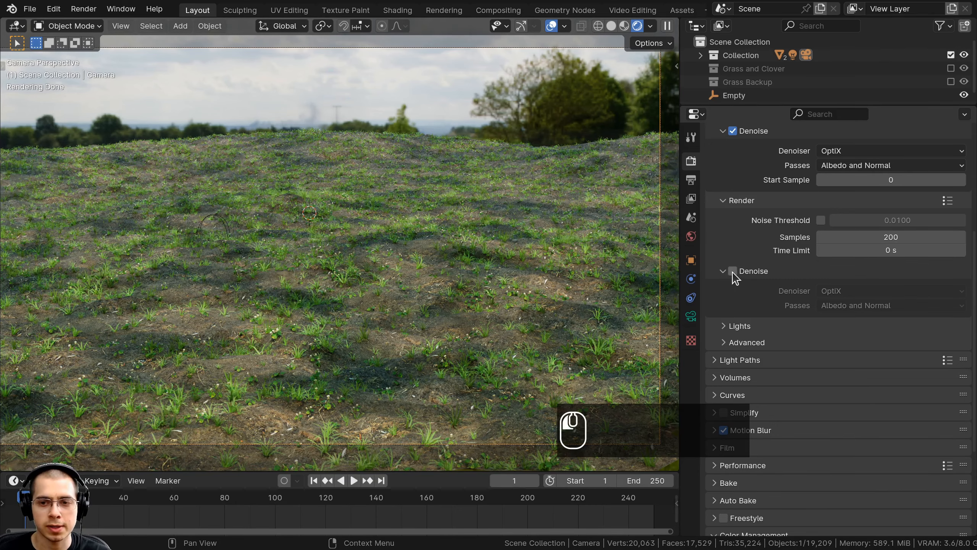
pyautogui.keyDown('shift'); pyautogui.moveTo(404, 222); pyautogui.dragTo(410, 227, button='middle'); pyautogui.keyUp('shift')
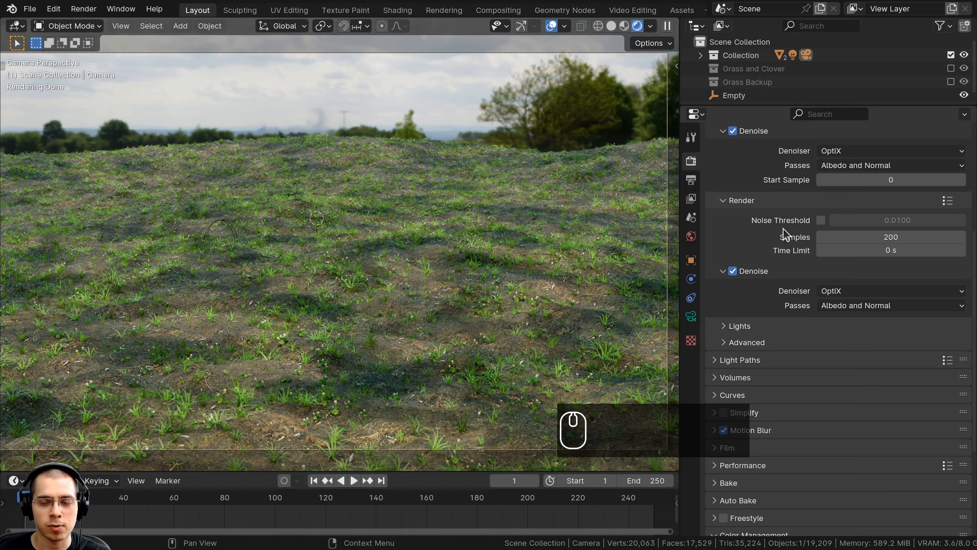
# - Disable reflective and refractive caustics, and set Filter Glossy to 0.01 and Indirect Light clamping to 0
pyautogui.click(716, 360)
pyautogui.scroll(-5, 757, 450)
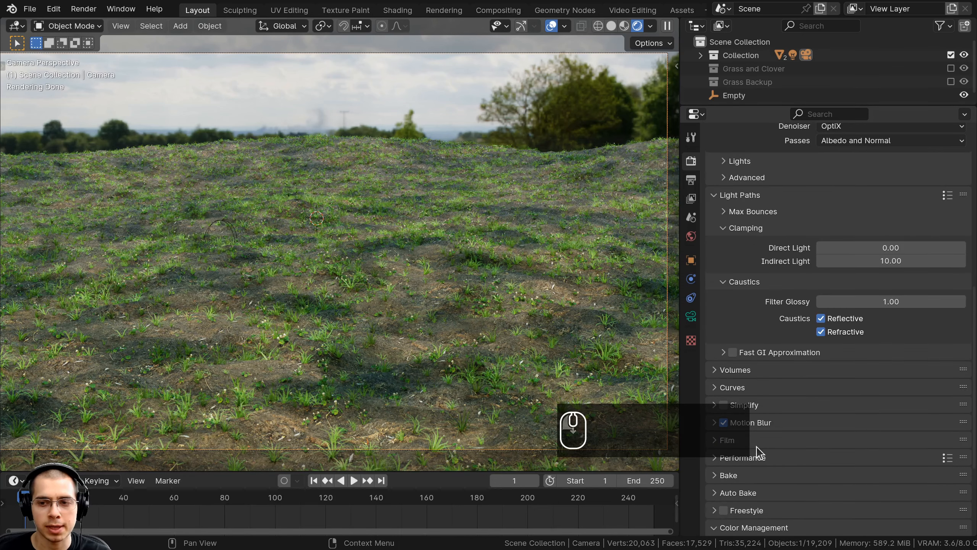
pyautogui.click(749, 211)
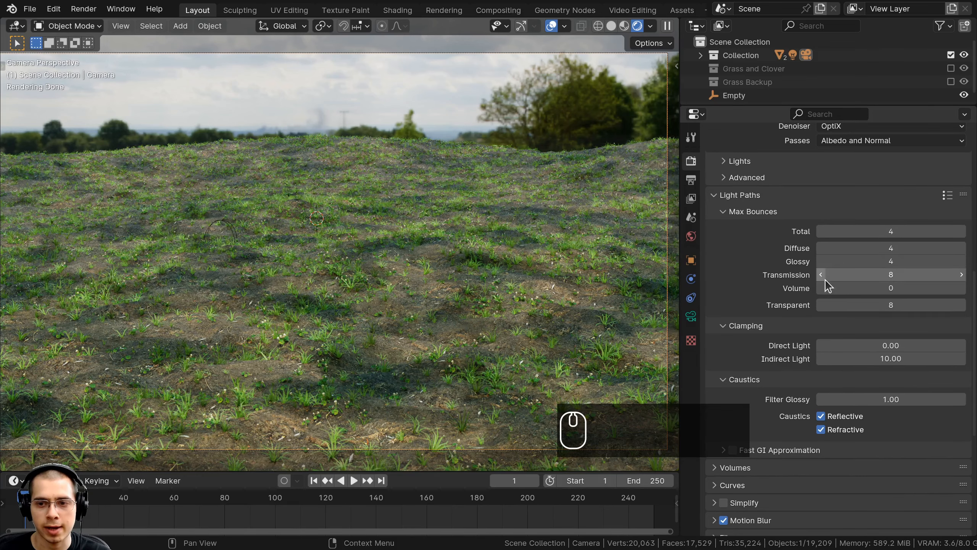
pyautogui.click(820, 418)
pyautogui.click(822, 430)
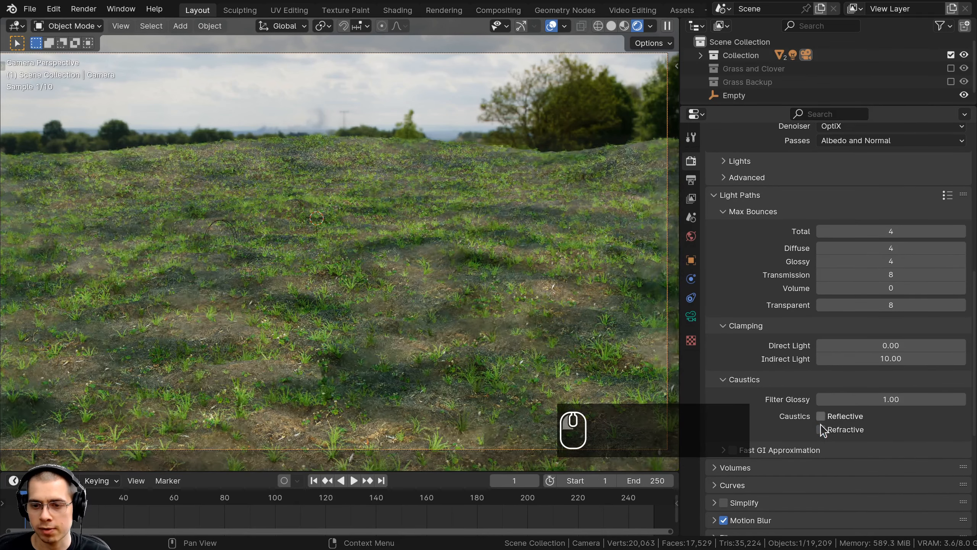
pyautogui.moveTo(891, 401); pyautogui.dragTo(850, 400)
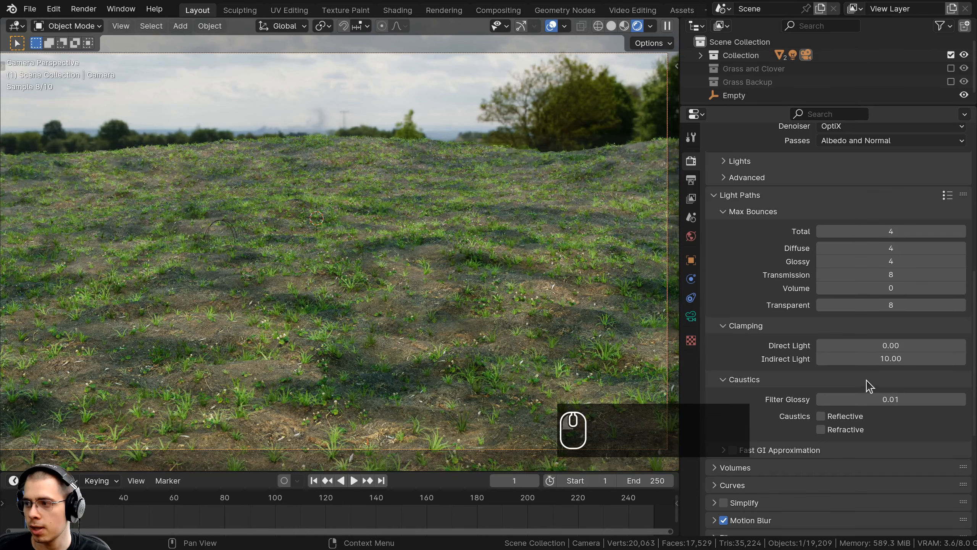
pyautogui.moveTo(886, 359); pyautogui.dragTo(843, 358)
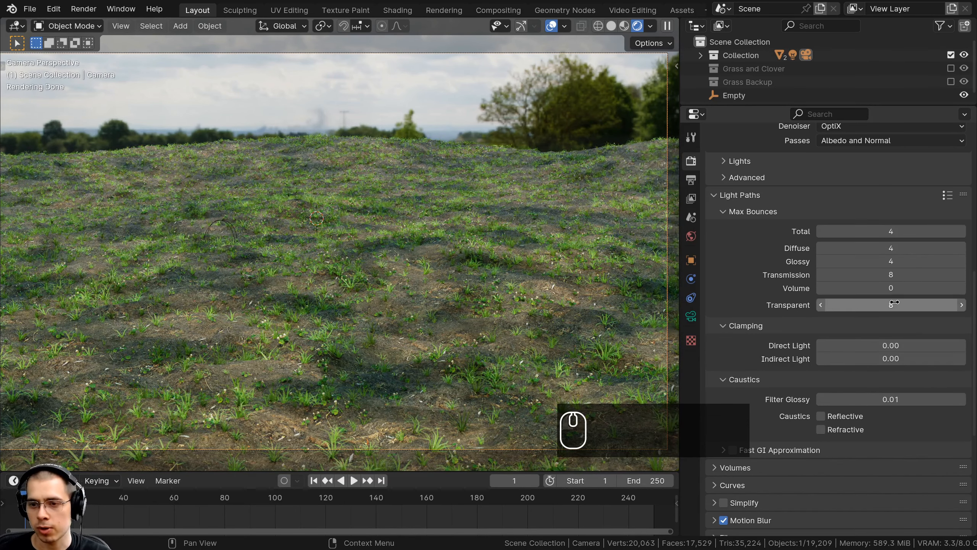
# - Set the maximum light bounces to 2 for total, diffuse, glossy and transmission and 0 for transparent, and lower Filter Glossy to 0
pyautogui.moveTo(890, 305); pyautogui.dragTo(846, 305)
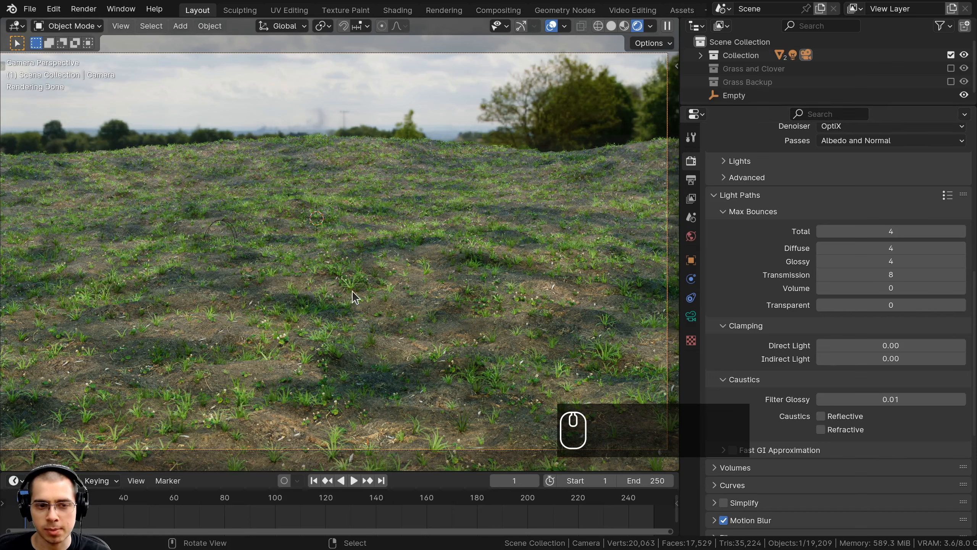
pyautogui.click(888, 274)
pyautogui.write('2')
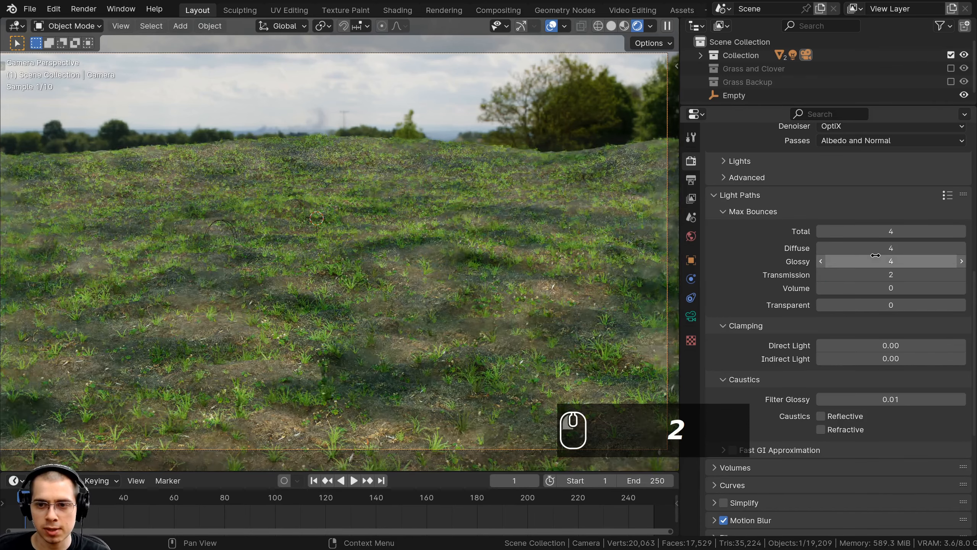
pyautogui.click(868, 247)
pyautogui.write('2')
pyautogui.click(862, 261)
pyautogui.write('2')
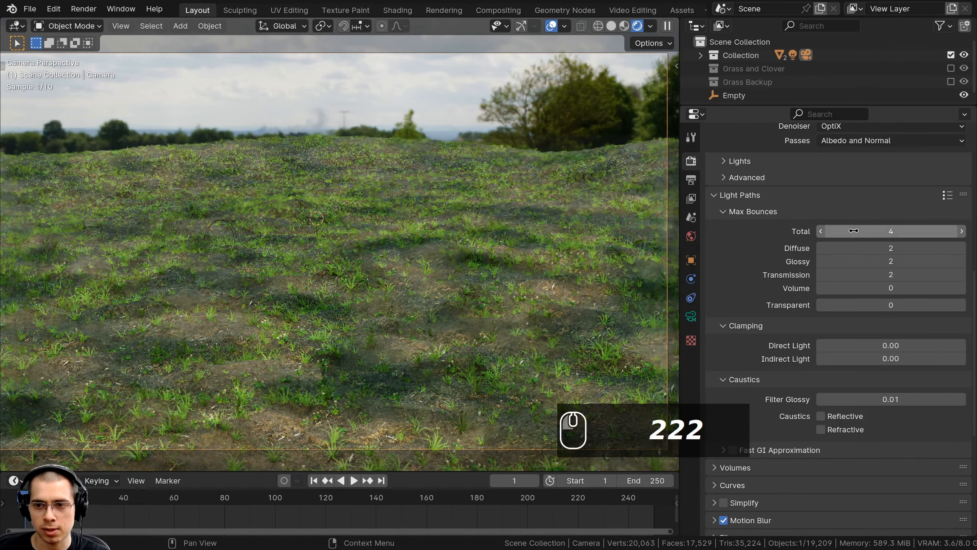
pyautogui.click(852, 233)
pyautogui.write('2')
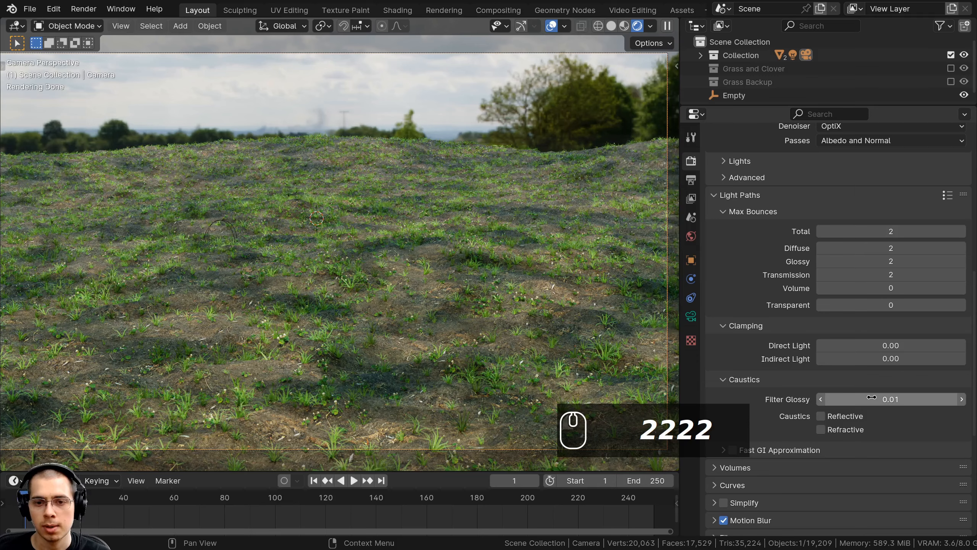
pyautogui.moveTo(883, 397); pyautogui.dragTo(866, 399)
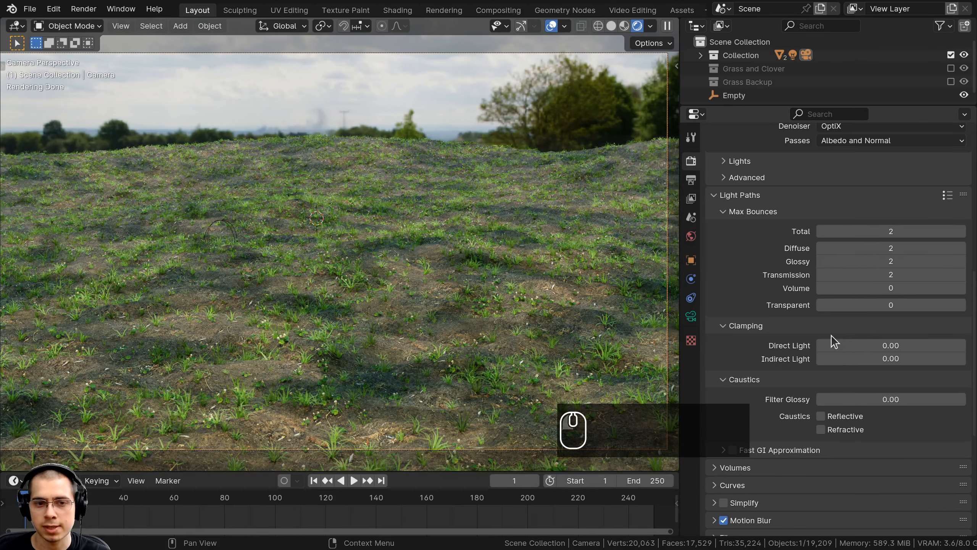
pyautogui.scroll(-3, 388, 205)
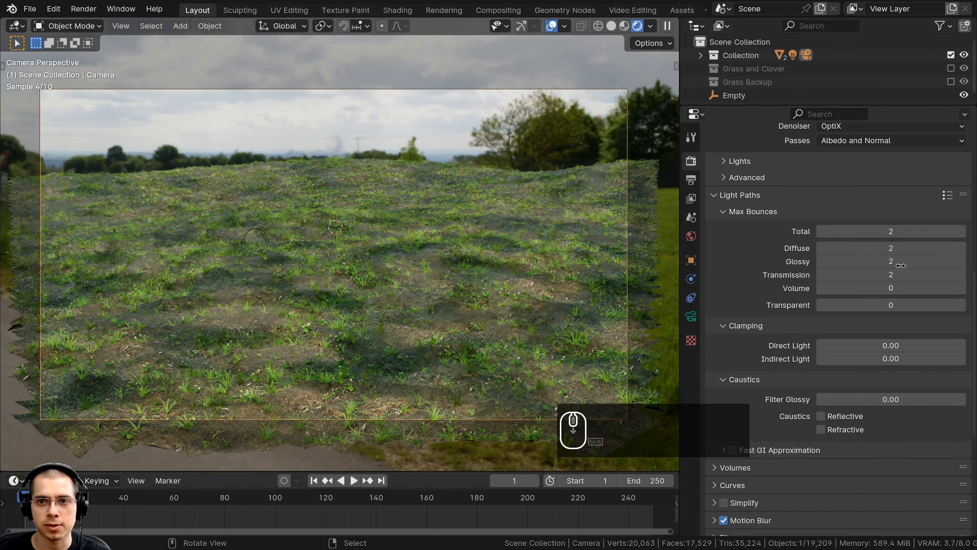
# - Move the sphere empty into the main collection that holds the camera and planes
pyautogui.moveTo(739, 105); pyautogui.dragTo(738, 142)
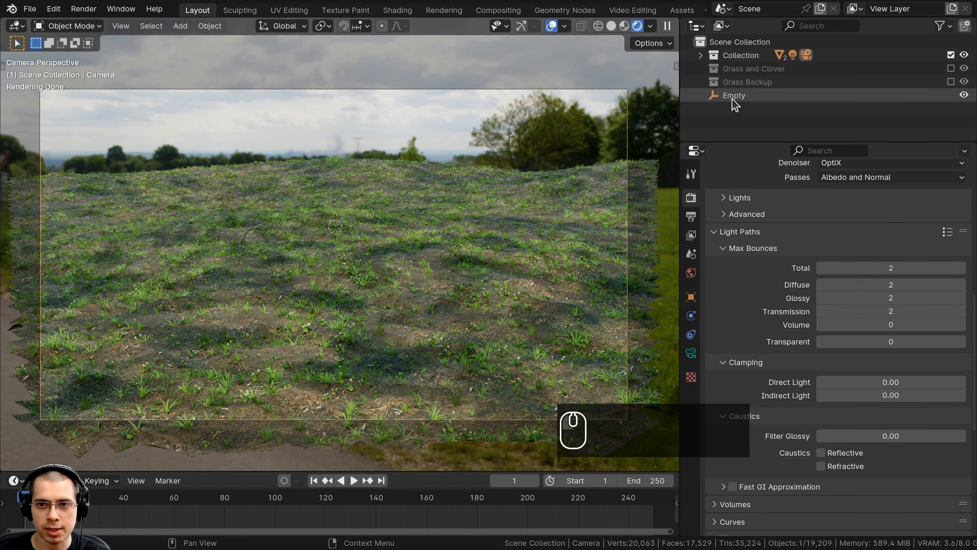
pyautogui.moveTo(717, 101); pyautogui.dragTo(737, 57)
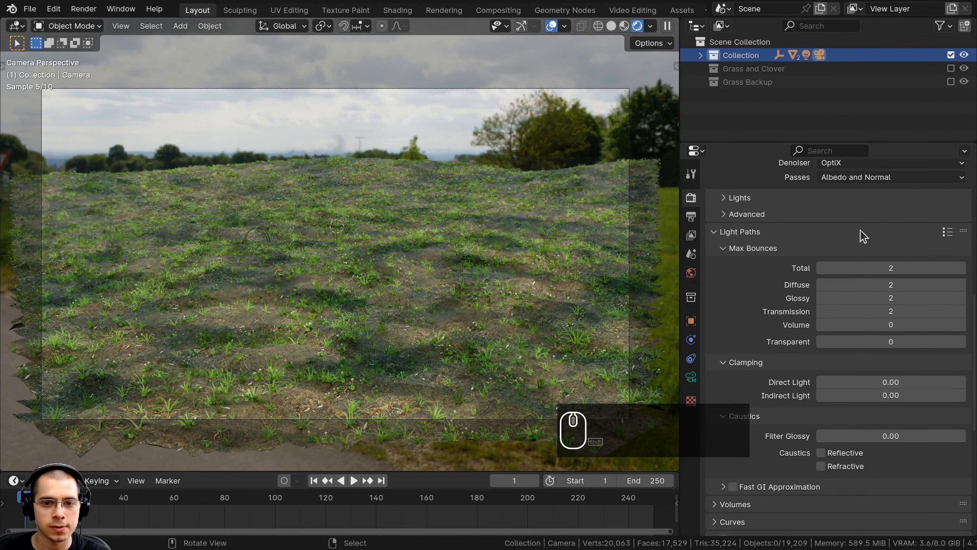
pyautogui.hotkey('ctrl', 'b')
# - Switch to solid shading, deselect everything, and connect the 1500 Value node to the Multiply node's second value in the Grass on Ground tree
pyautogui.press('z')
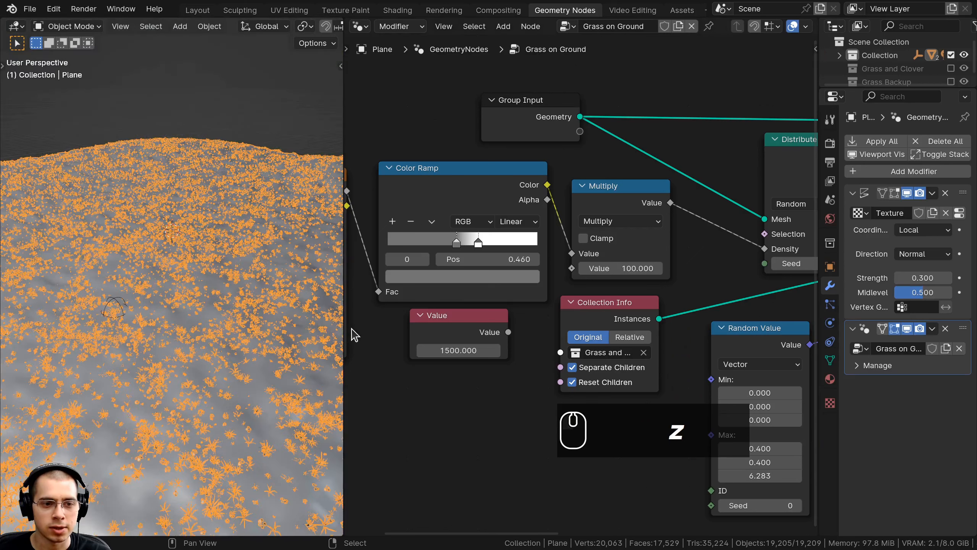
pyautogui.press('a')
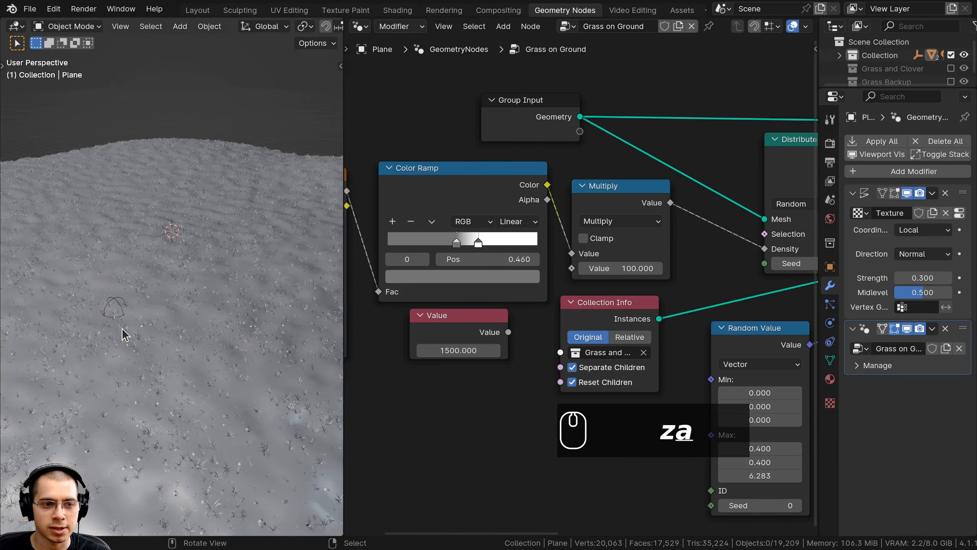
pyautogui.moveTo(456, 346); pyautogui.dragTo(455, 323, button='middle')
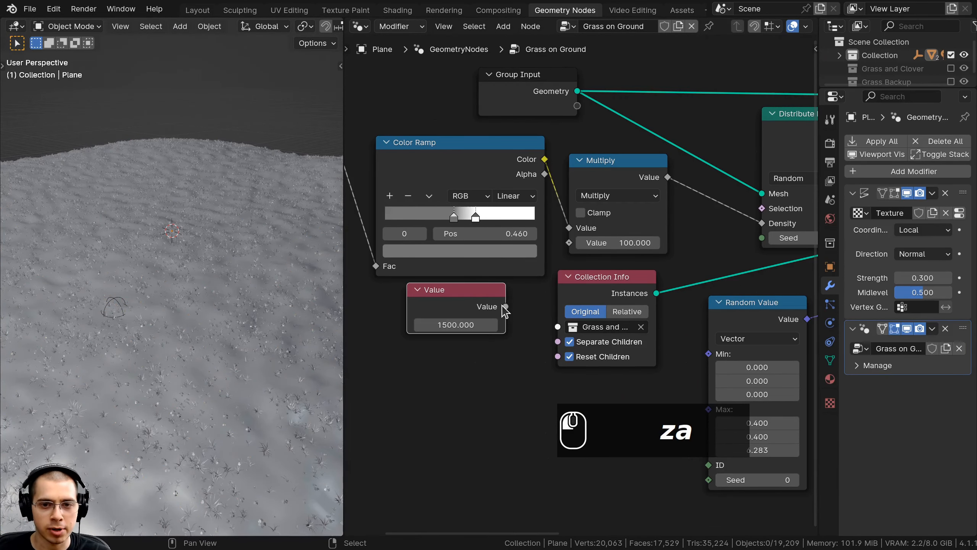
pyautogui.moveTo(505, 307); pyautogui.dragTo(563, 250)
pyautogui.moveTo(531, 350); pyautogui.dragTo(530, 350)
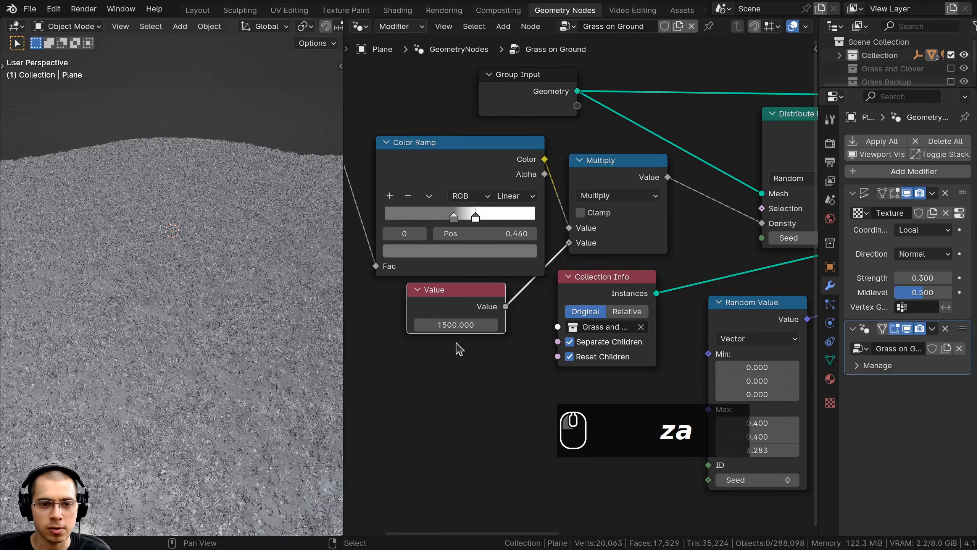
# - Copy 1500 directly into the Multiply node's second value and delete the separate Value node
pyautogui.click(444, 324)
pyautogui.hotkey('ctrl', 'c')
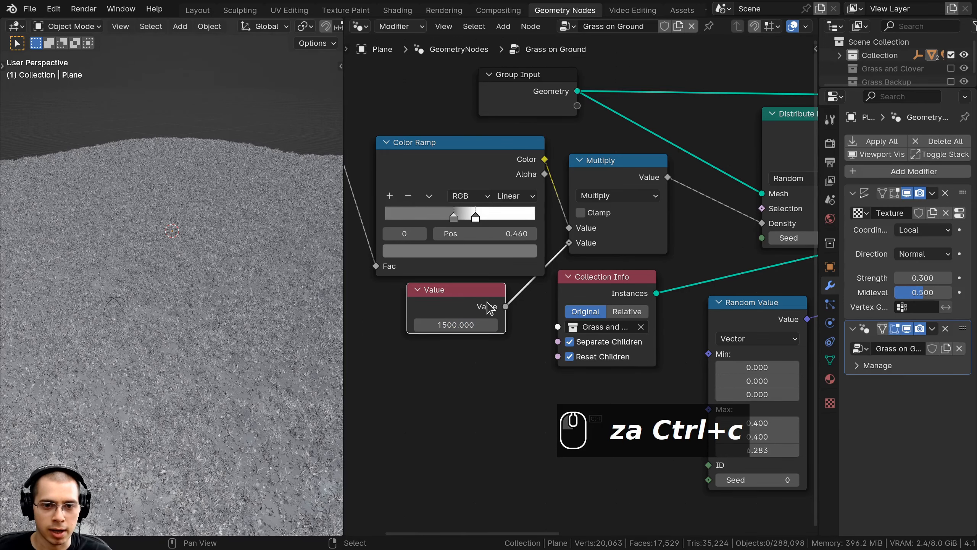
pyautogui.press('x')
pyautogui.hotkey('ctrl', 'v')
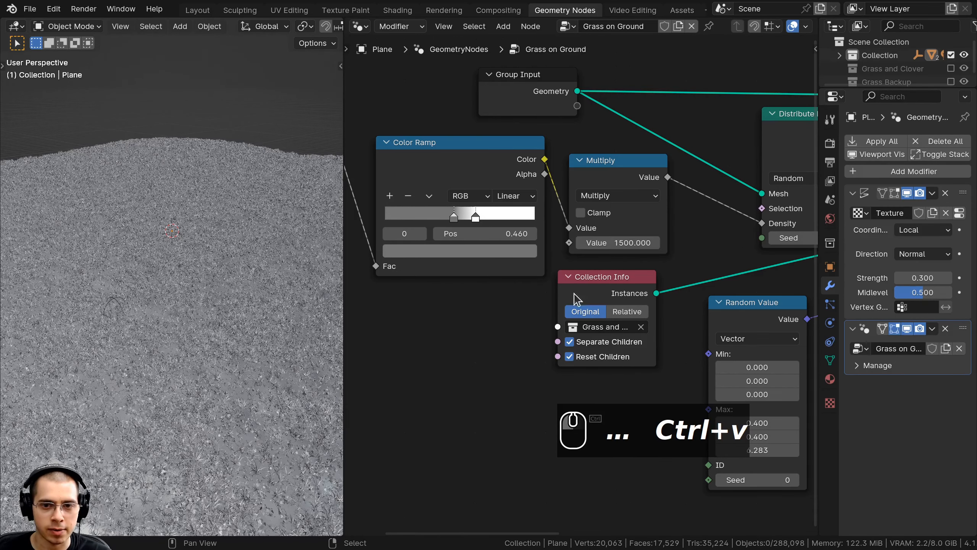
# - Return the viewport to the camera view and save the blend file
pyautogui.press('KP_0')
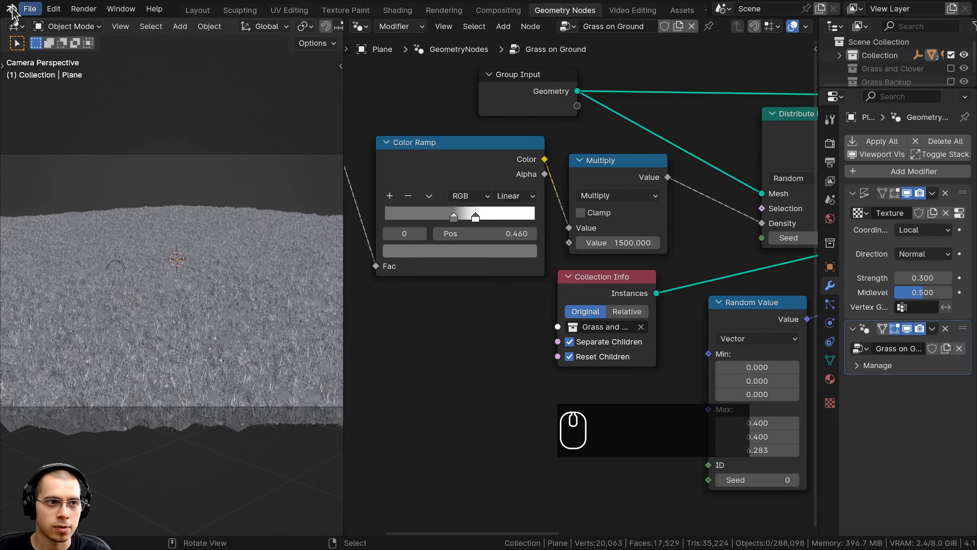
pyautogui.click(30, 9)
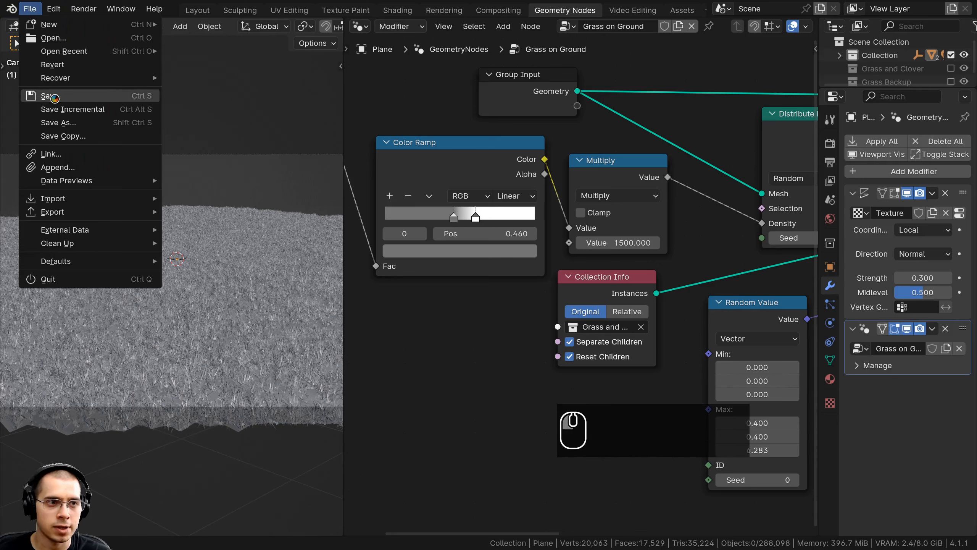
pyautogui.click(49, 96)
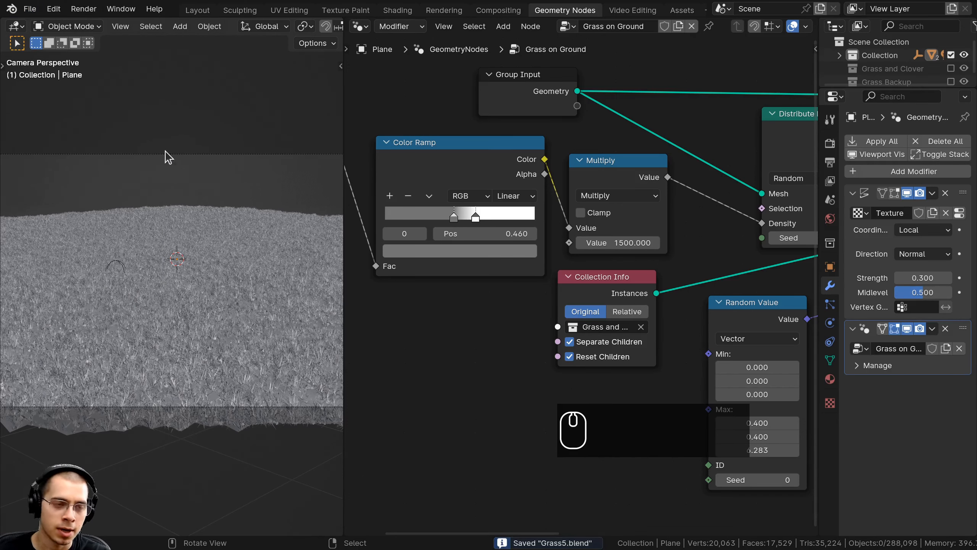
# - Render the final still image of the grass landscape and inspect the result
pyautogui.click(82, 9)
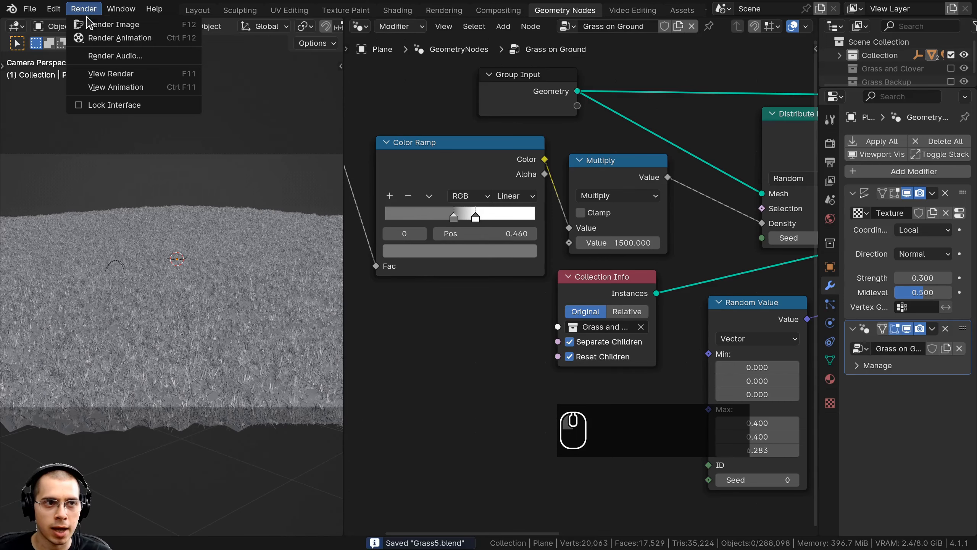
pyautogui.click(99, 24)
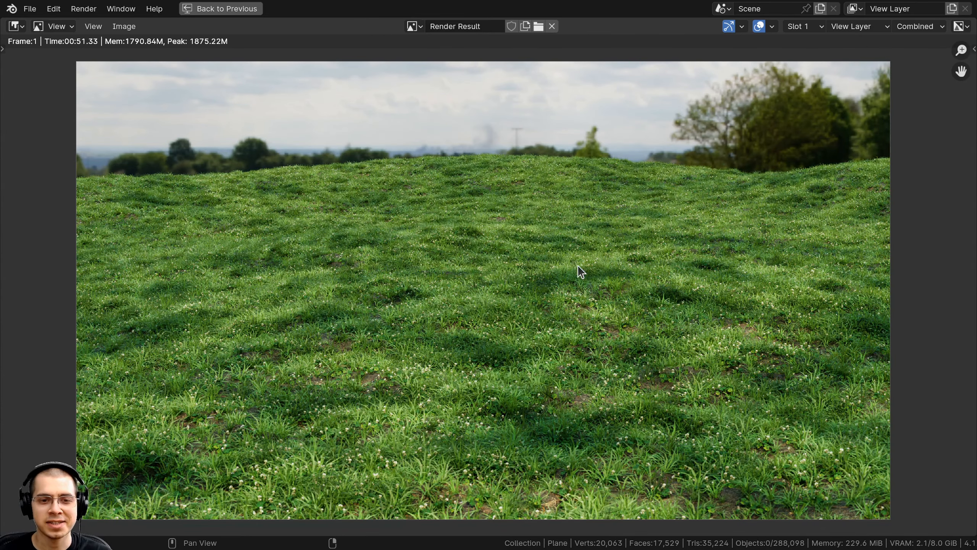
pyautogui.scroll(1, 793, 283)
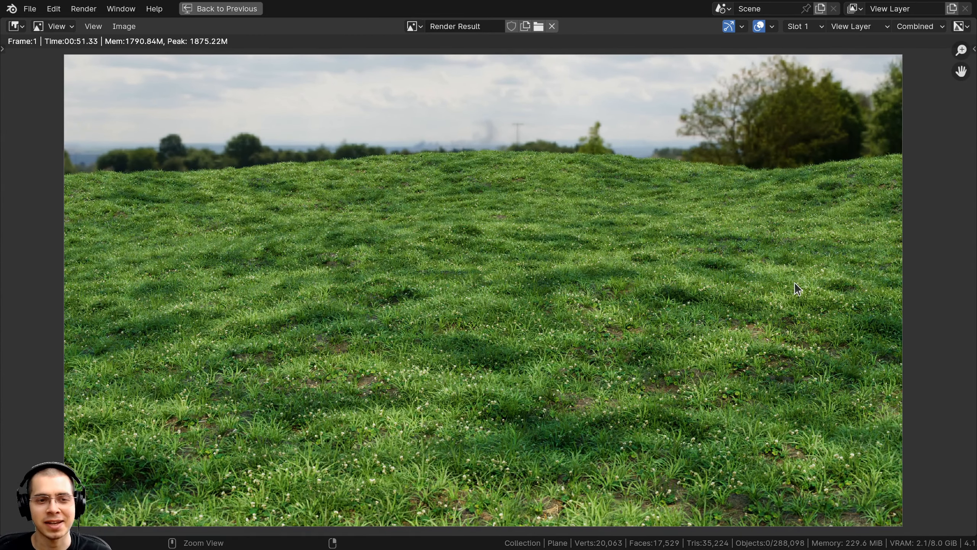